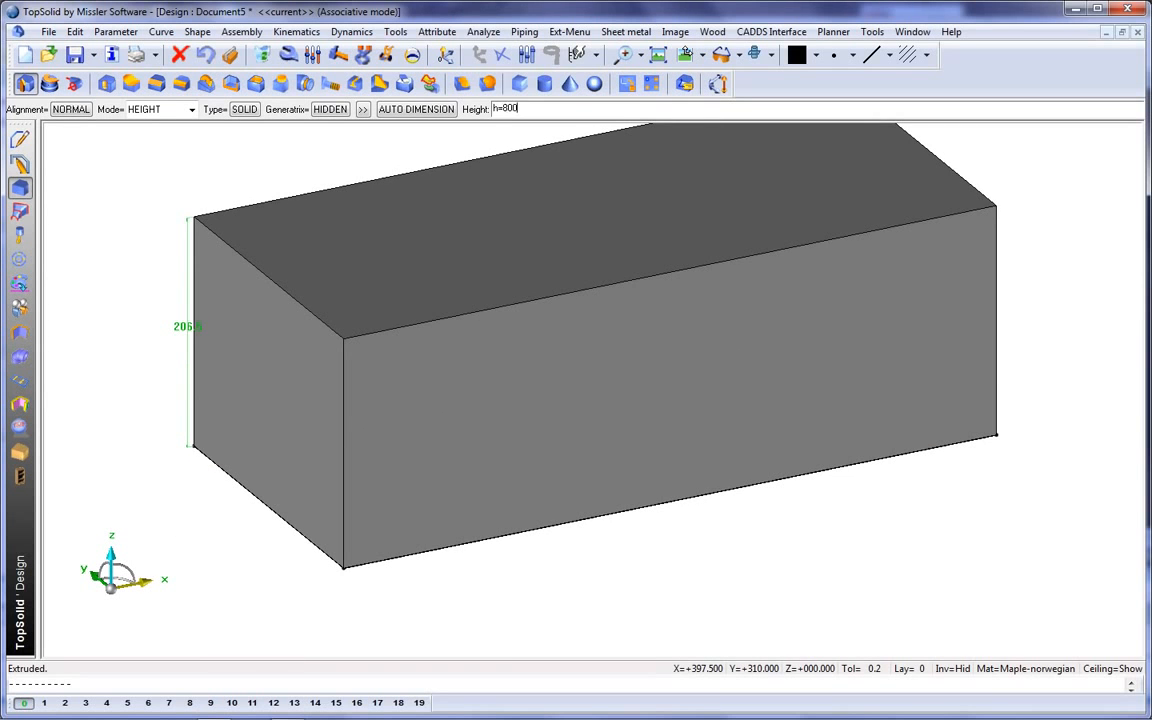
Extrude the base rectangle to a height of h=800 and make the resulting box transparent.
{"action": "key", "text": "Return"}
{"action": "left_click", "coordinate": [657, 55]}
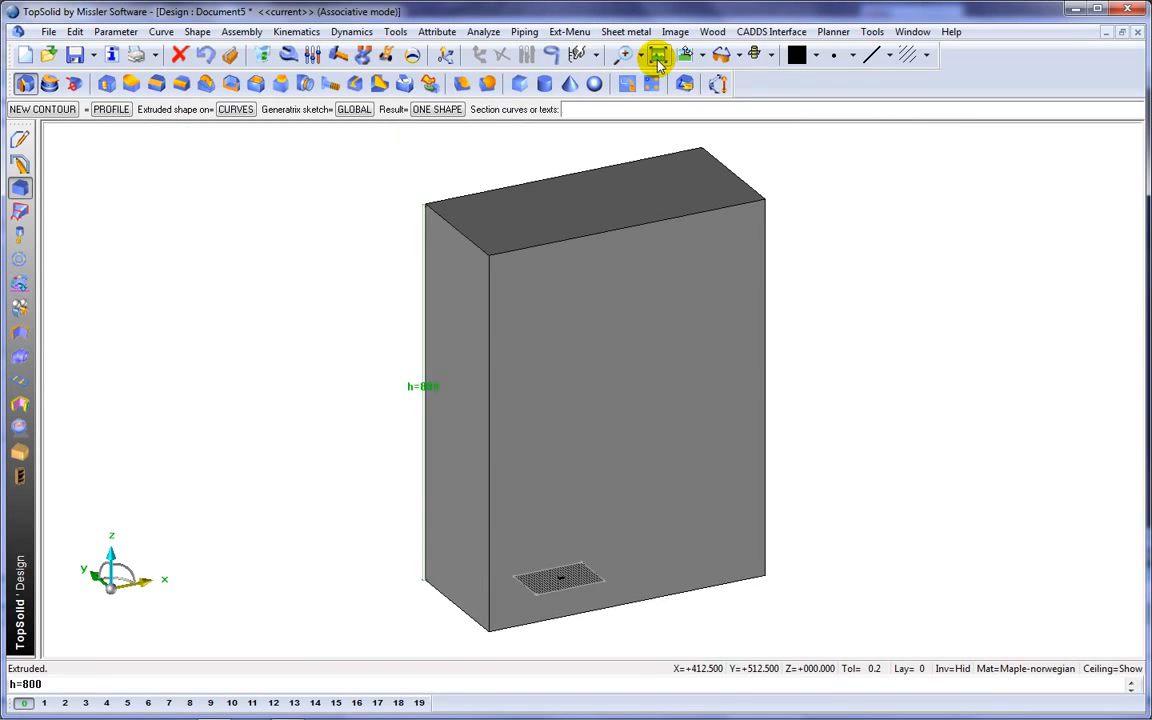
{"action": "left_click", "coordinate": [20, 283]}
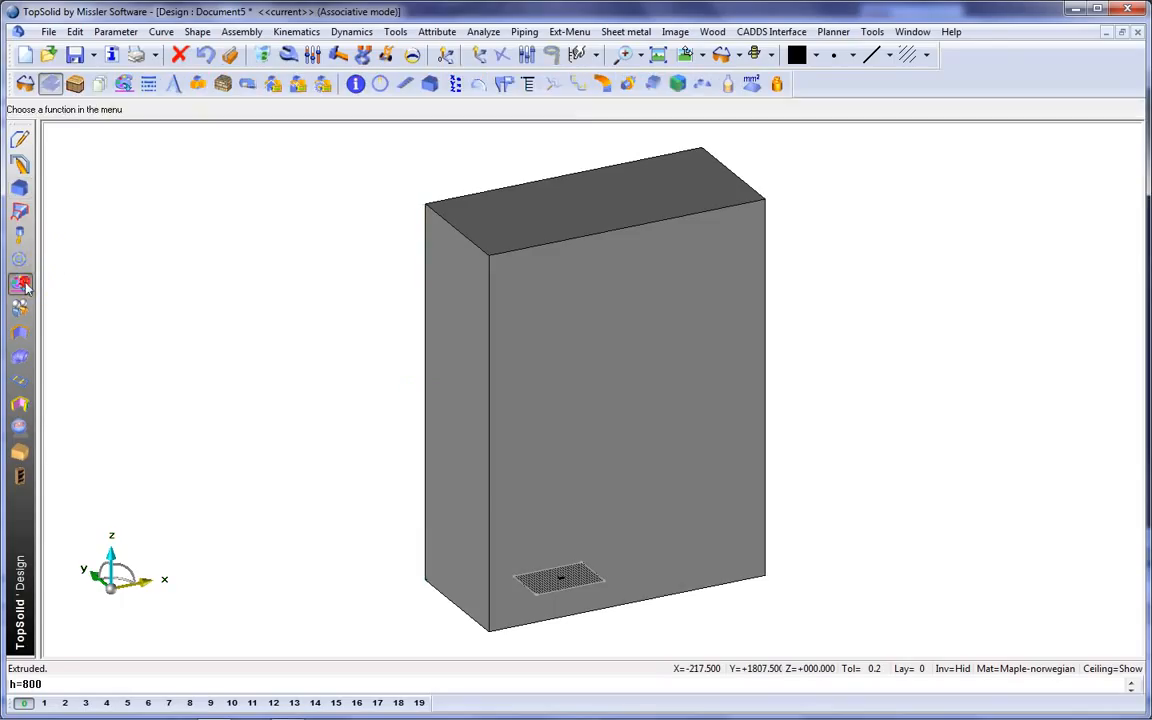
{"action": "left_click", "coordinate": [50, 83]}
{"action": "left_click", "coordinate": [347, 109]}
{"action": "left_click", "coordinate": [506, 231]}
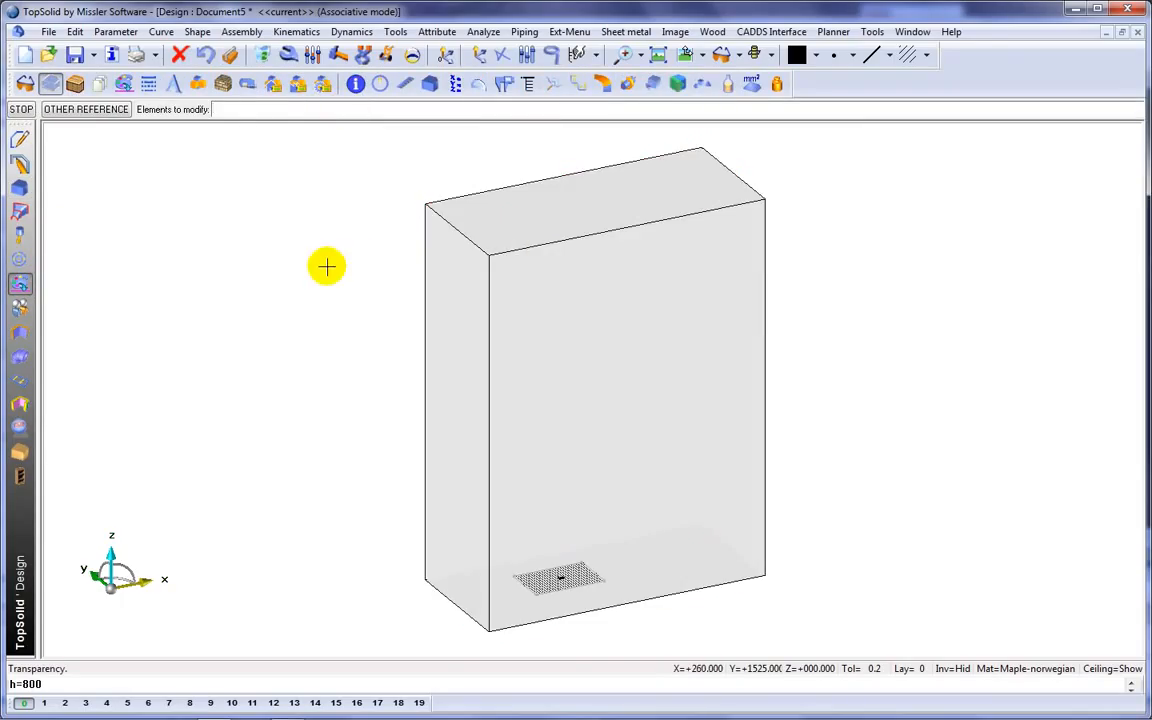
Add a light orange, 22 mm thick constrained block on the box's top face, with its thickness directed into the box.
{"action": "left_click", "coordinate": [814, 55]}
{"action": "left_click", "coordinate": [832, 97]}
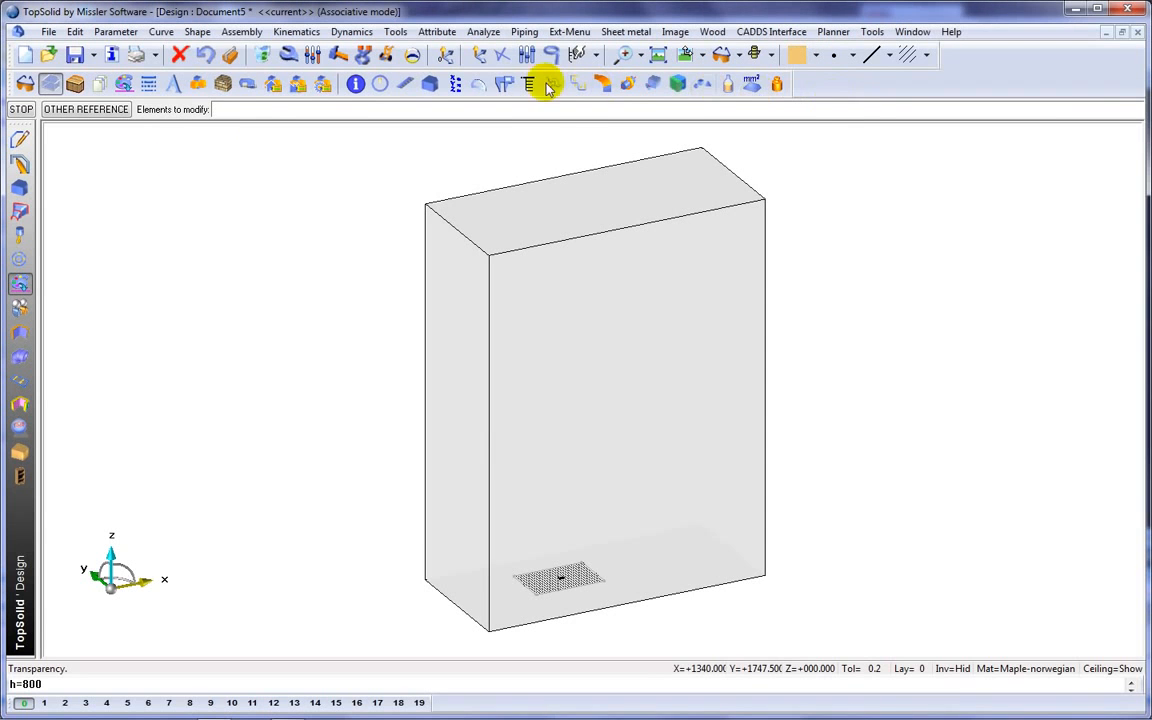
{"action": "left_click", "coordinate": [19, 453]}
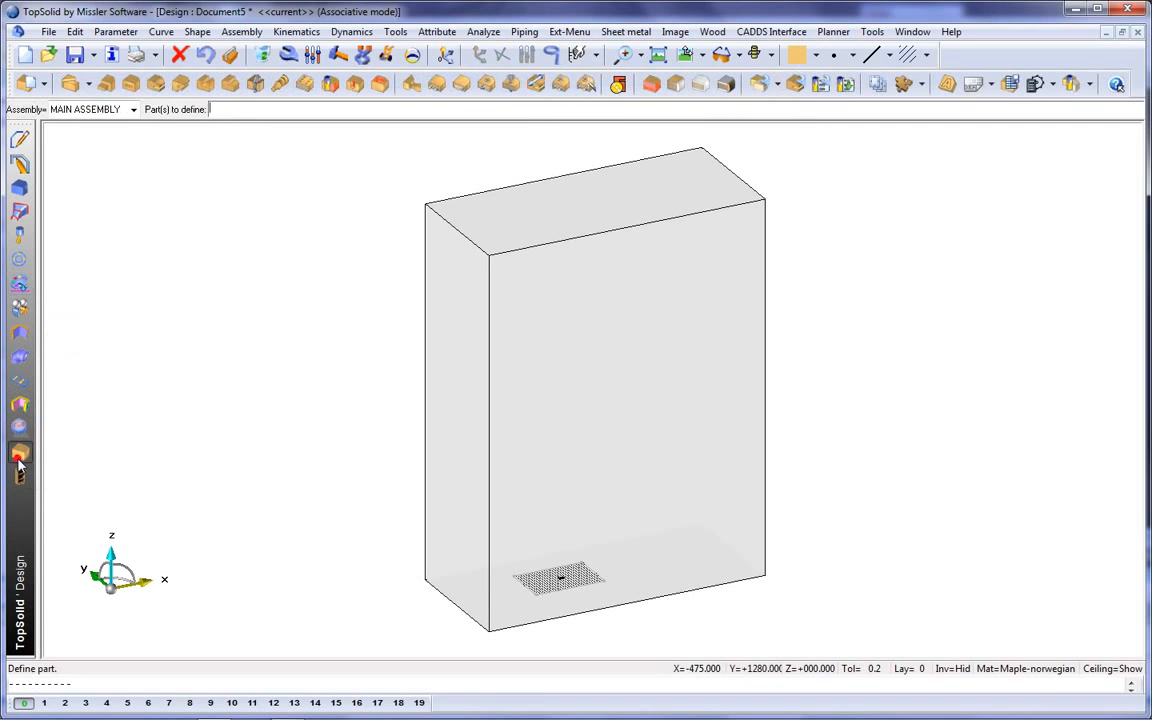
{"action": "left_click", "coordinate": [658, 87]}
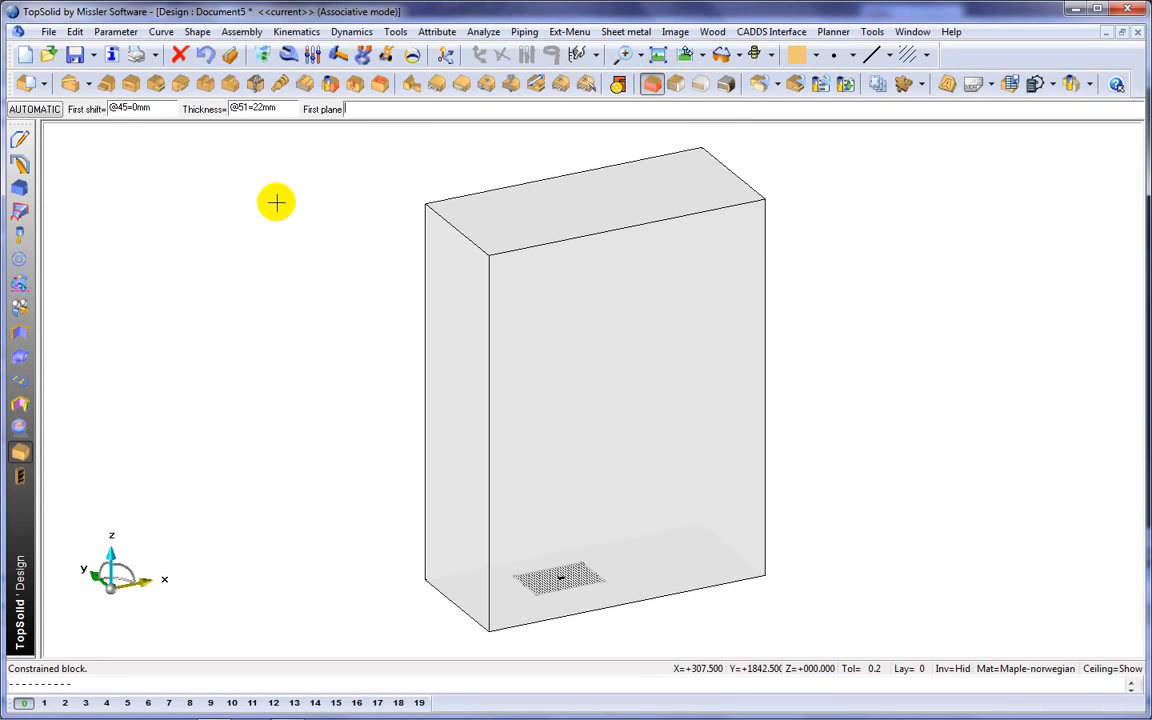
{"action": "left_click", "coordinate": [508, 207]}
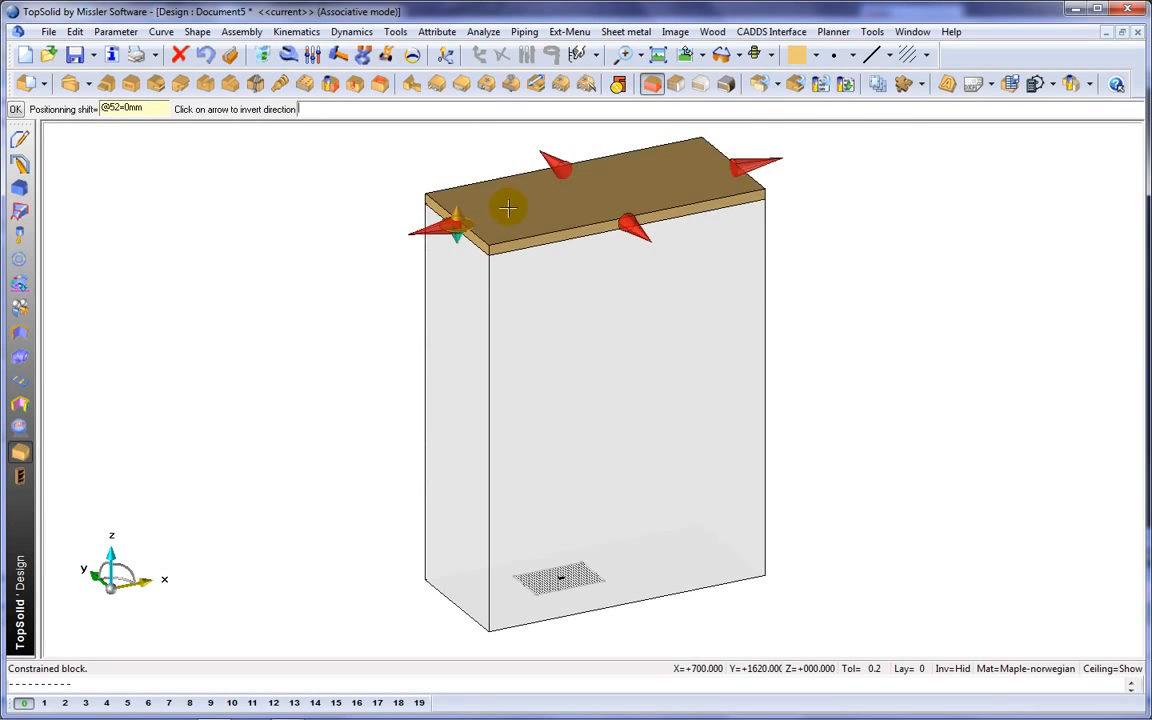
{"action": "scroll", "coordinate": [508, 207], "scroll_direction": "up", "scroll_amount": 3}
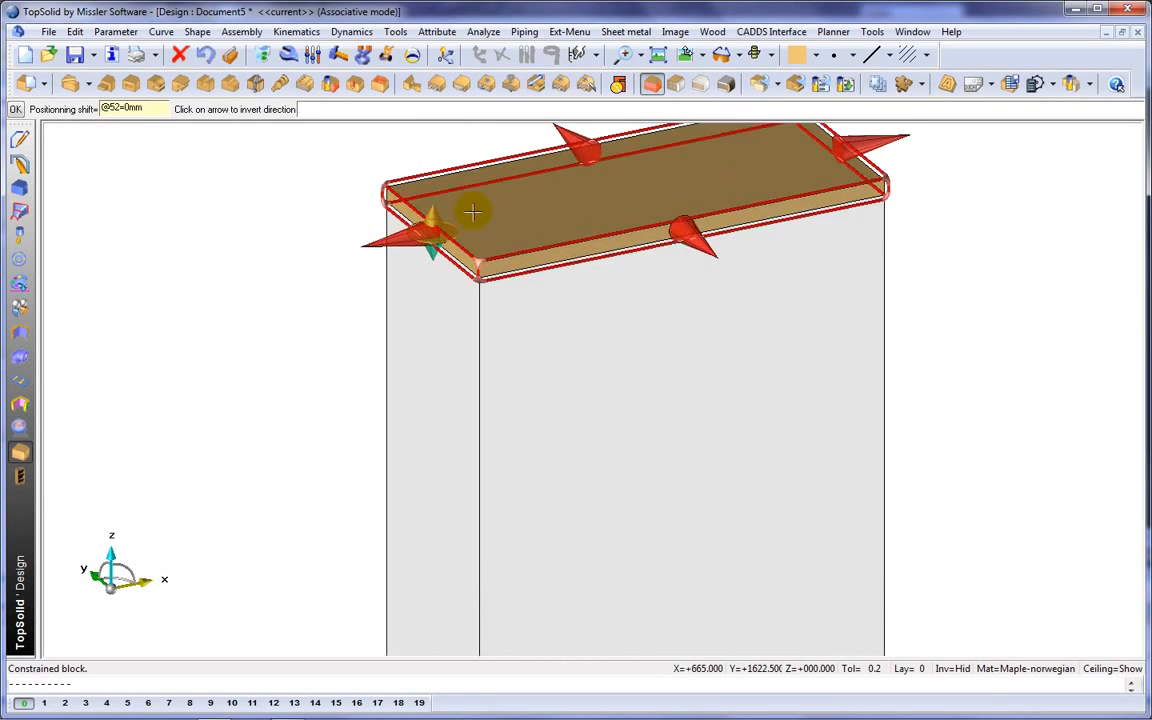
{"action": "left_click", "coordinate": [316, 189]}
{"action": "scroll", "coordinate": [312, 193], "scroll_direction": "down", "scroll_amount": 3}
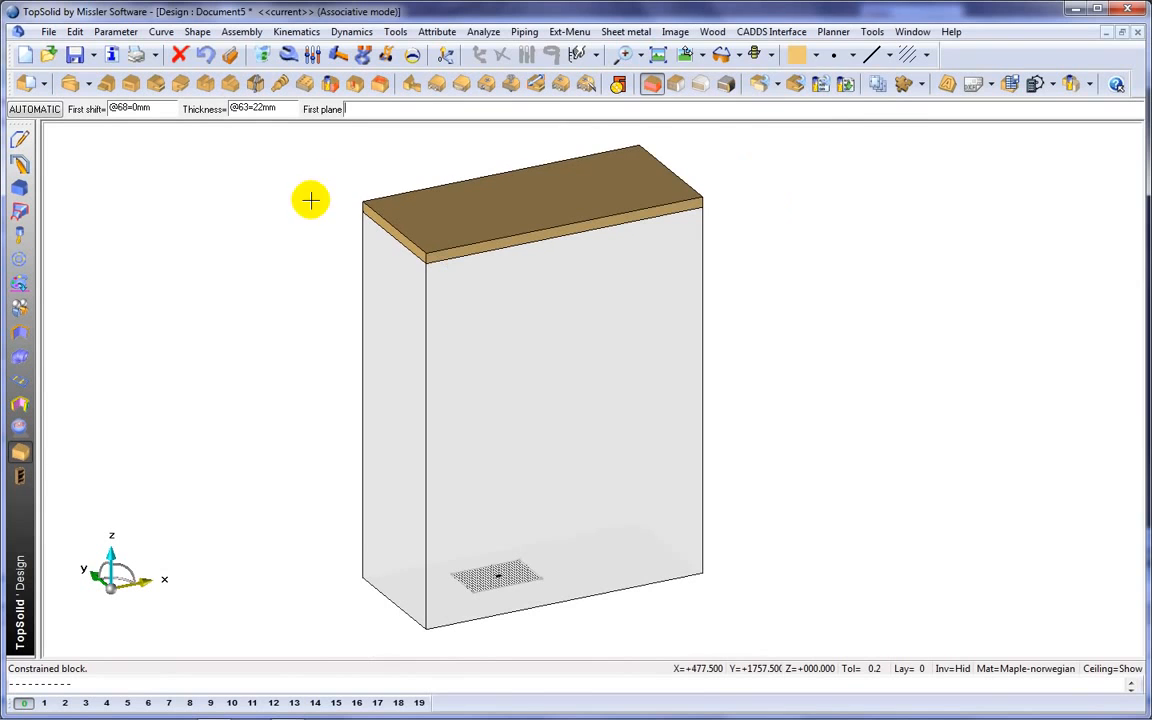
Add a yellow, 22 mm thick constrained block as a side panel on the box's narrow left face using automatic planes.
{"action": "left_click", "coordinate": [815, 56]}
{"action": "left_click", "coordinate": [800, 115]}
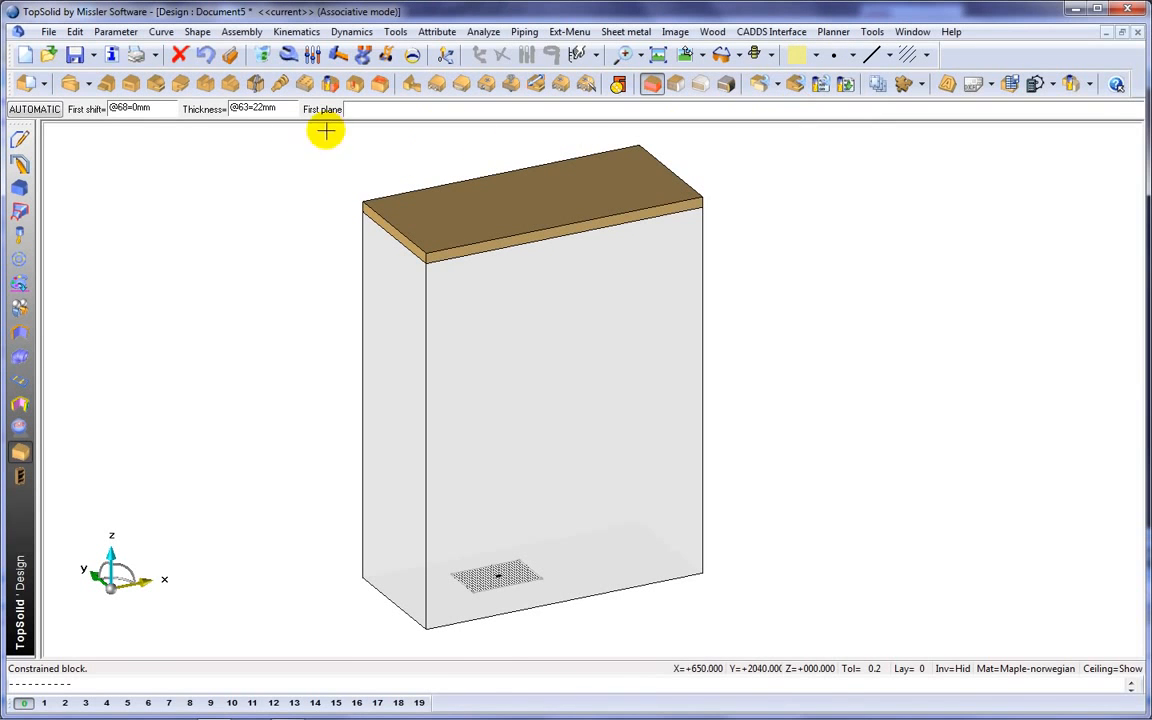
{"action": "left_click", "coordinate": [27, 108]}
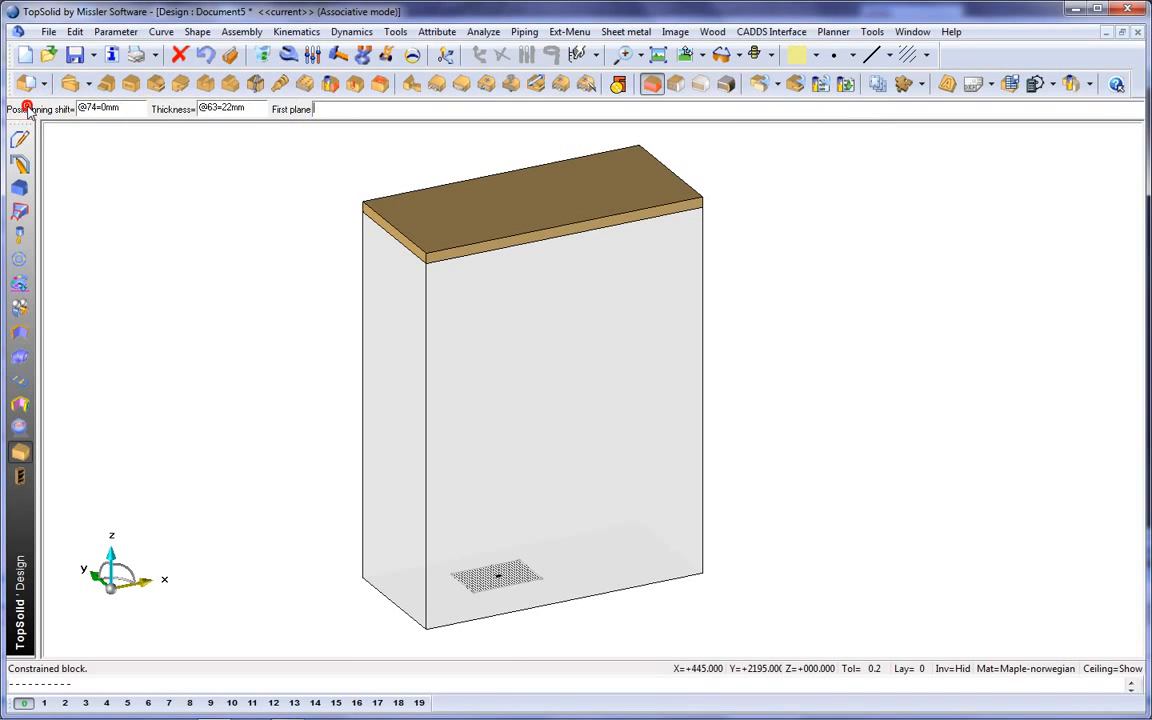
{"action": "left_click", "coordinate": [406, 346]}
{"action": "scroll", "coordinate": [406, 346], "scroll_direction": "up", "scroll_amount": 3}
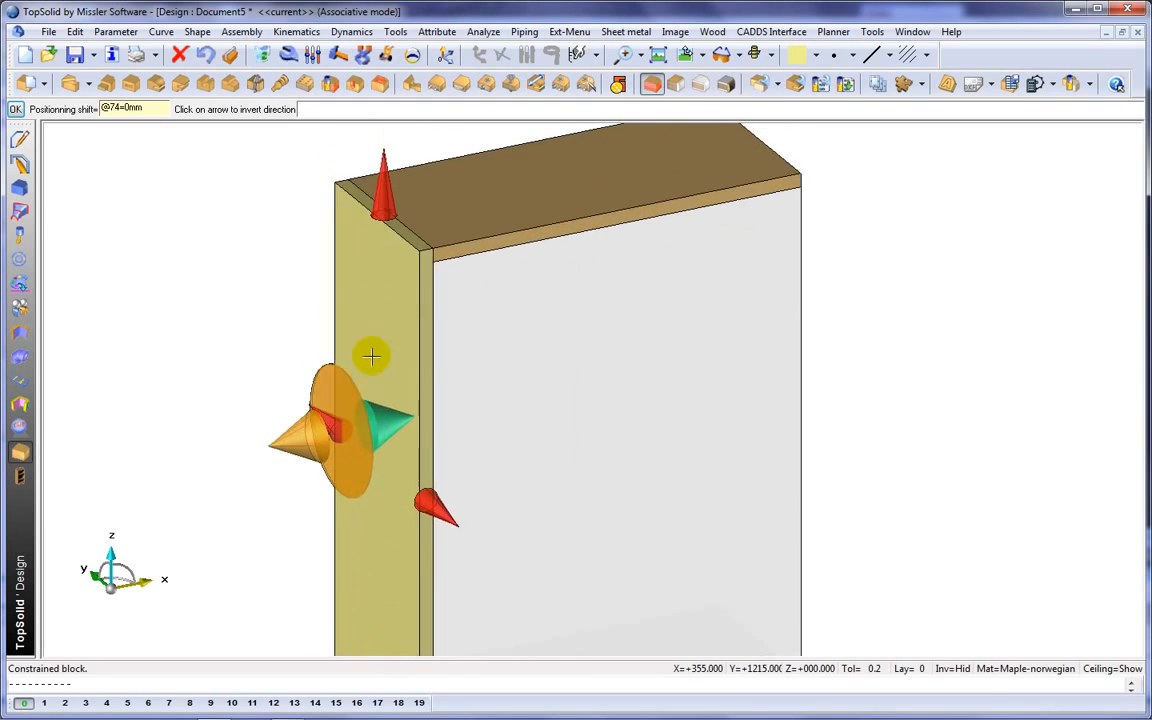
End the side panel against the top panel and position it 30 mm inward from the box's left face.
{"action": "left_click", "coordinate": [385, 230]}
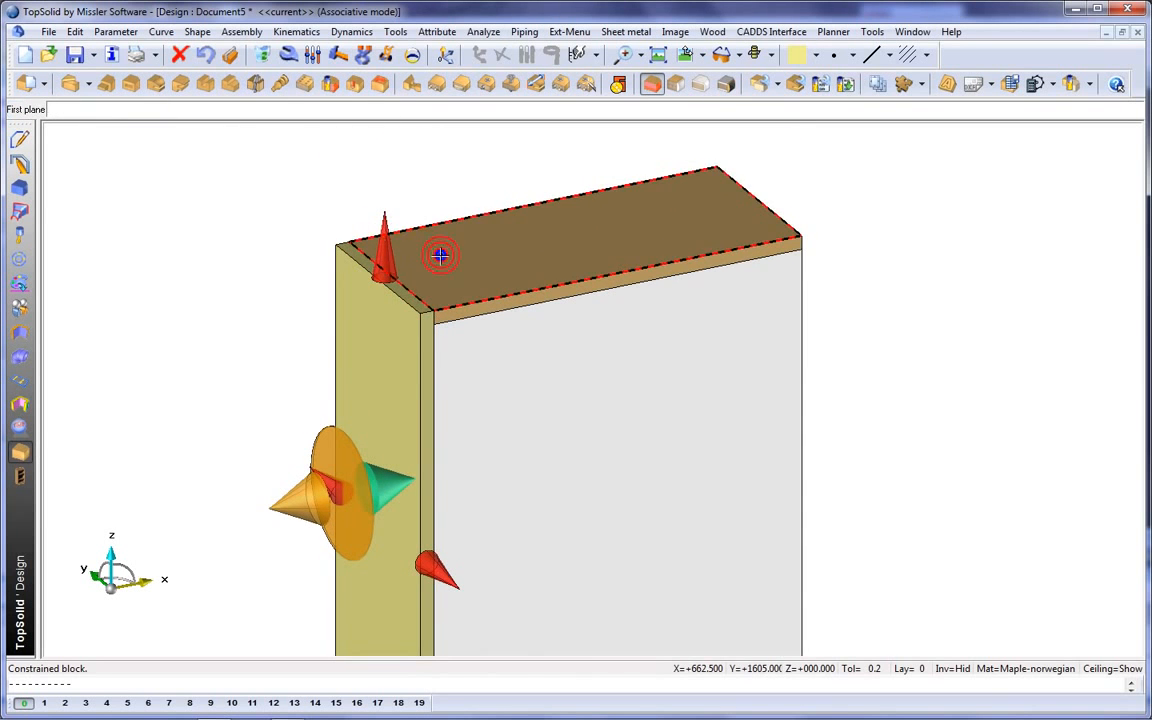
{"action": "left_click", "coordinate": [440, 256]}
{"action": "left_click", "coordinate": [290, 490]}
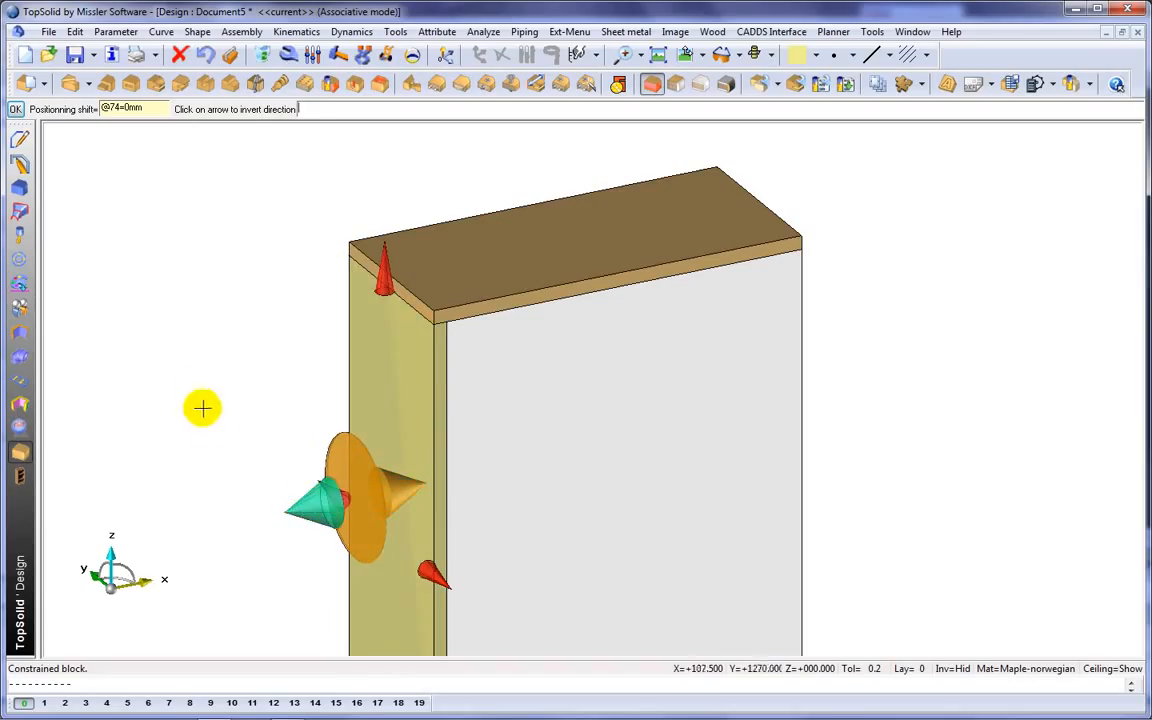
{"action": "key", "text": "Return"}
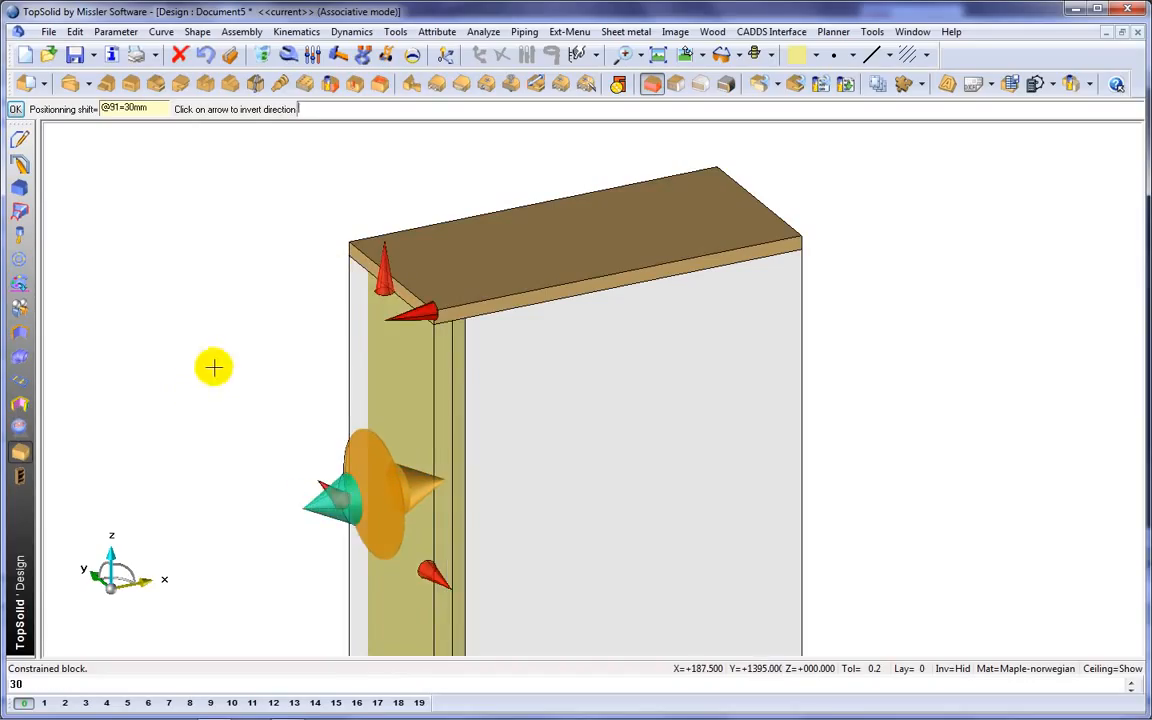
{"action": "left_click", "coordinate": [211, 369]}
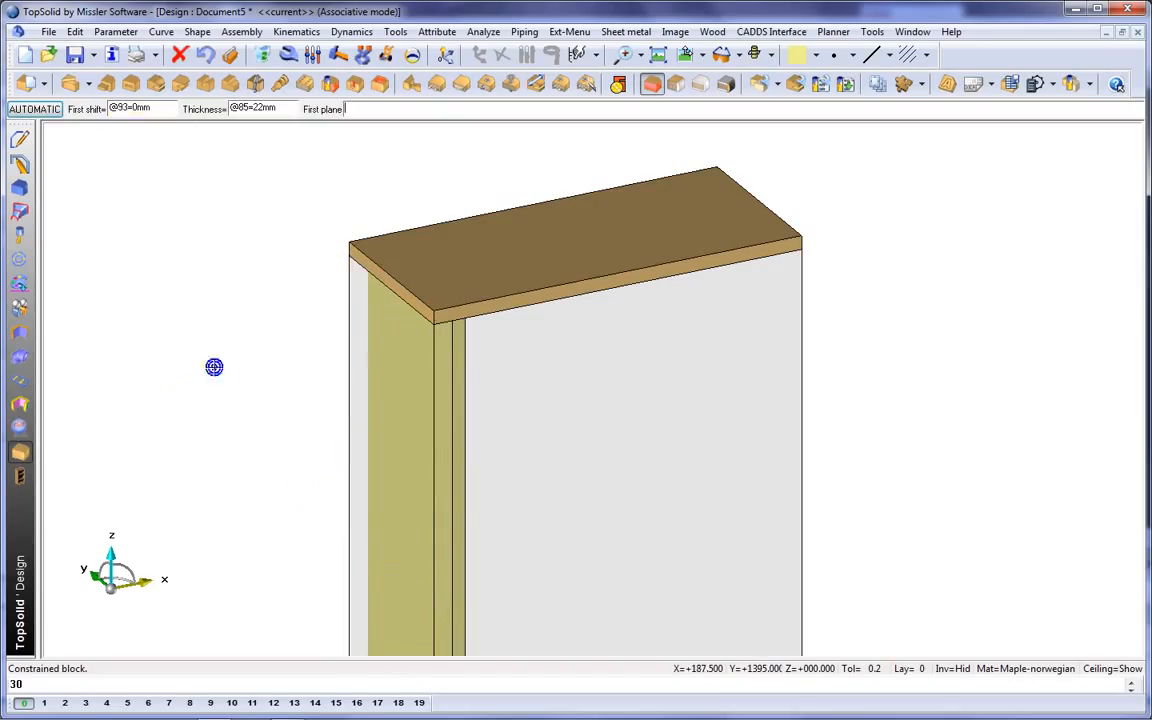
Prepare the next constrained block with green colour, 19 mm thickness and layer 2 as the current layer.
{"action": "left_click", "coordinate": [817, 55]}
{"action": "left_click", "coordinate": [832, 114]}
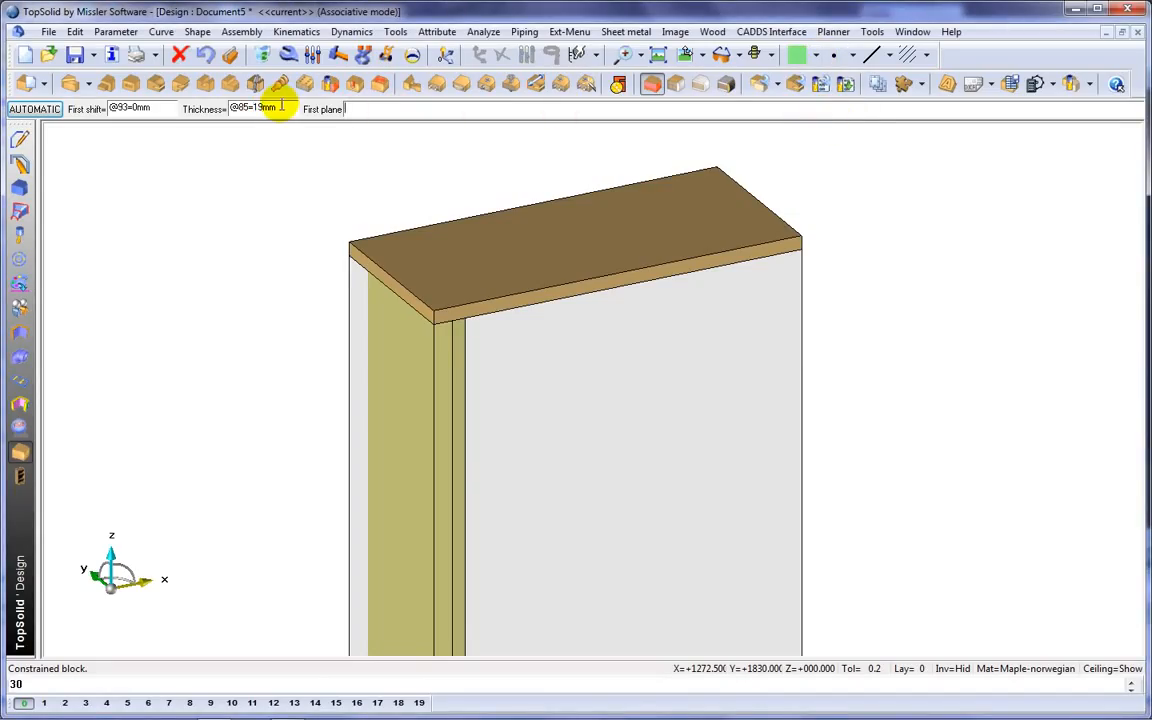
{"action": "left_click", "coordinate": [64, 703]}
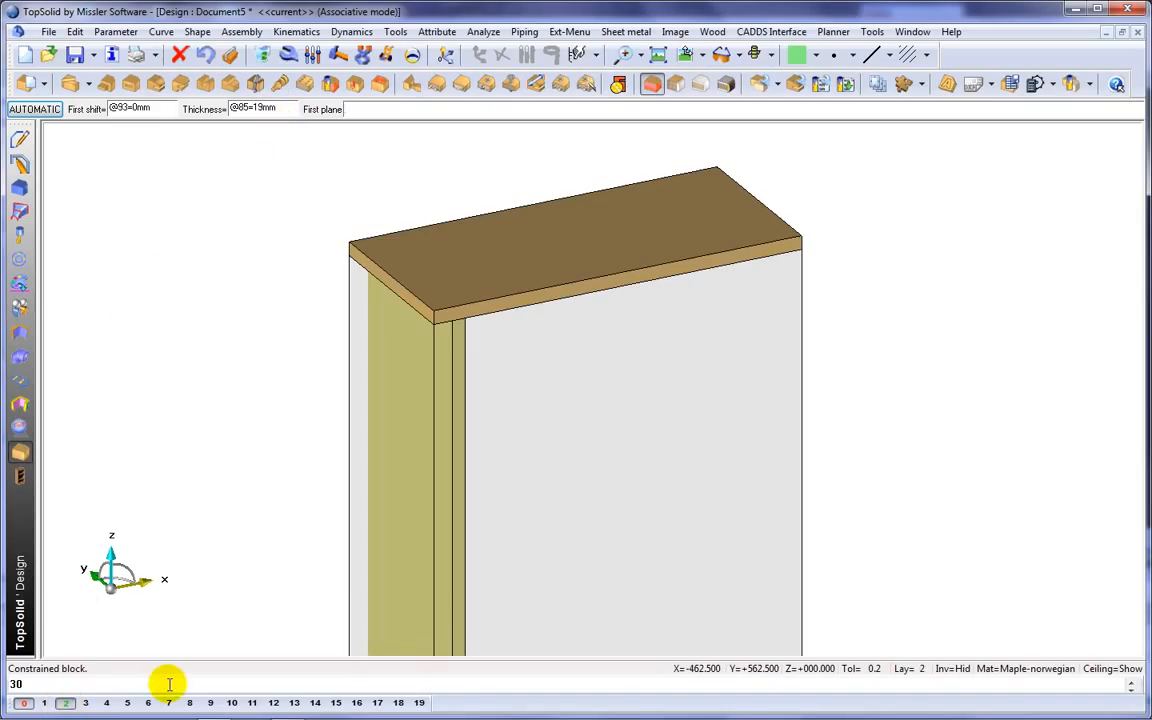
Move the transparent box to layer 3, leaving that layer inactive.
{"action": "right_click", "coordinate": [86, 704]}
{"action": "left_click", "coordinate": [650, 584]}
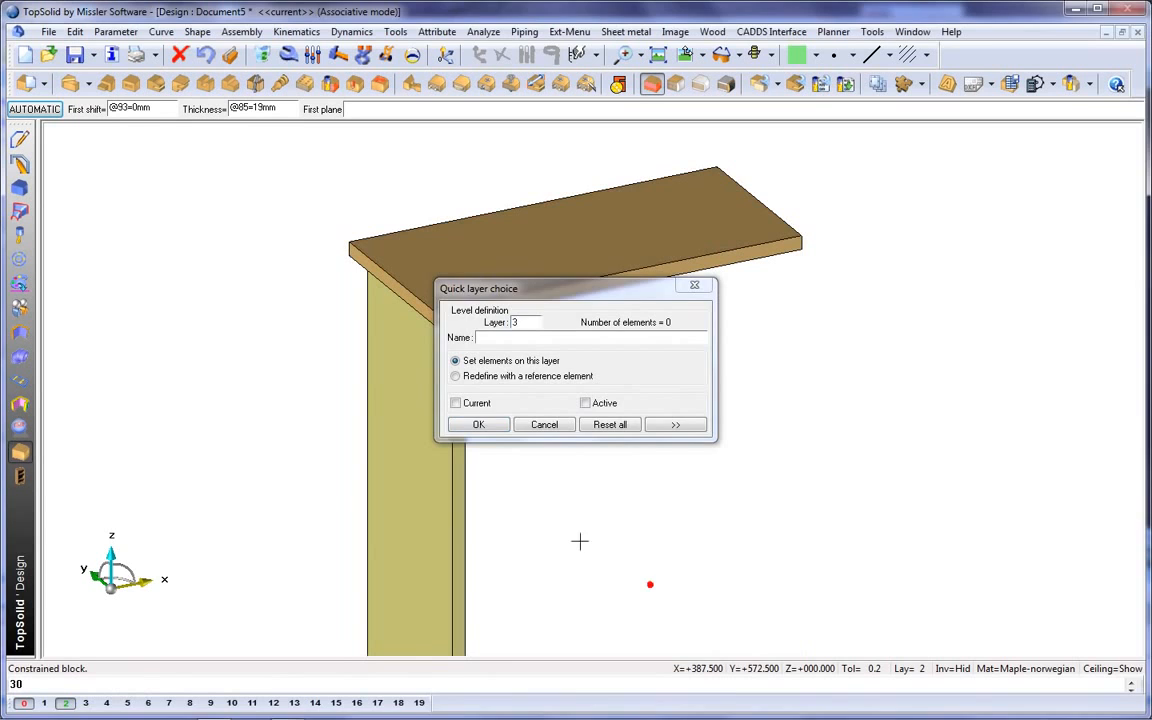
{"action": "left_click", "coordinate": [489, 426]}
Bound the green block 46 mm from the side panel's front edge and 150 mm from its rear edge, projecting 8 mm from its inner face.
{"action": "middle_click_drag", "start_coordinate": [665, 447], "coordinate": [391, 424]}
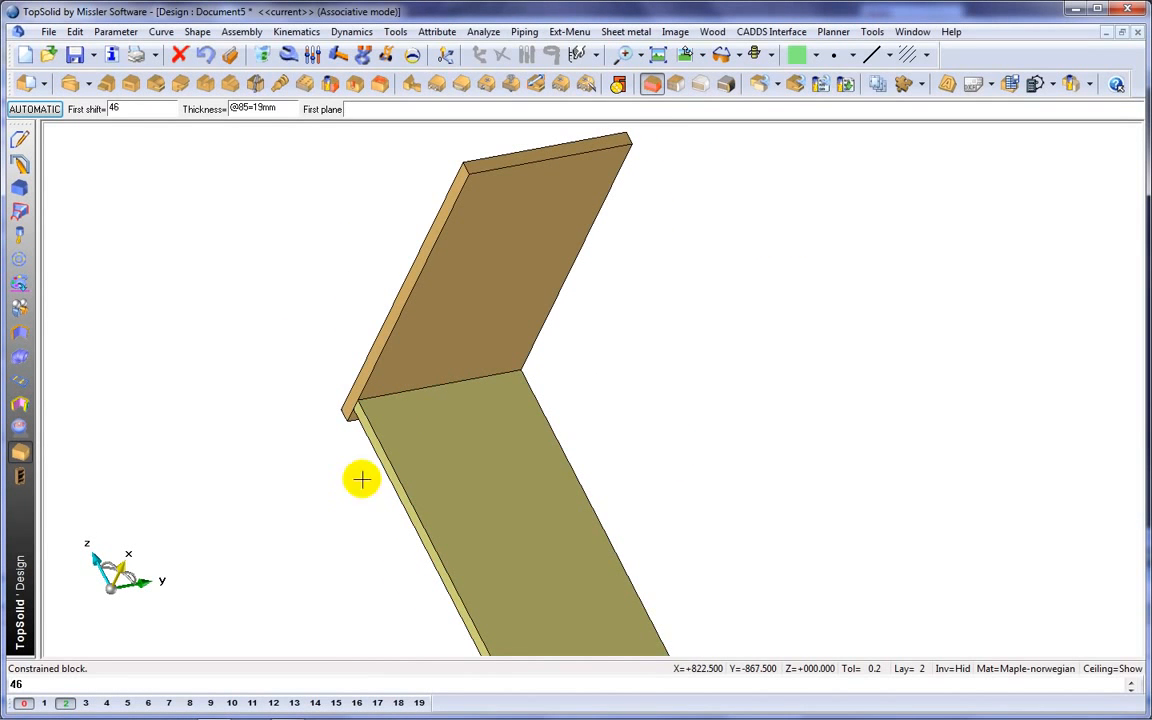
{"action": "left_click", "coordinate": [396, 475]}
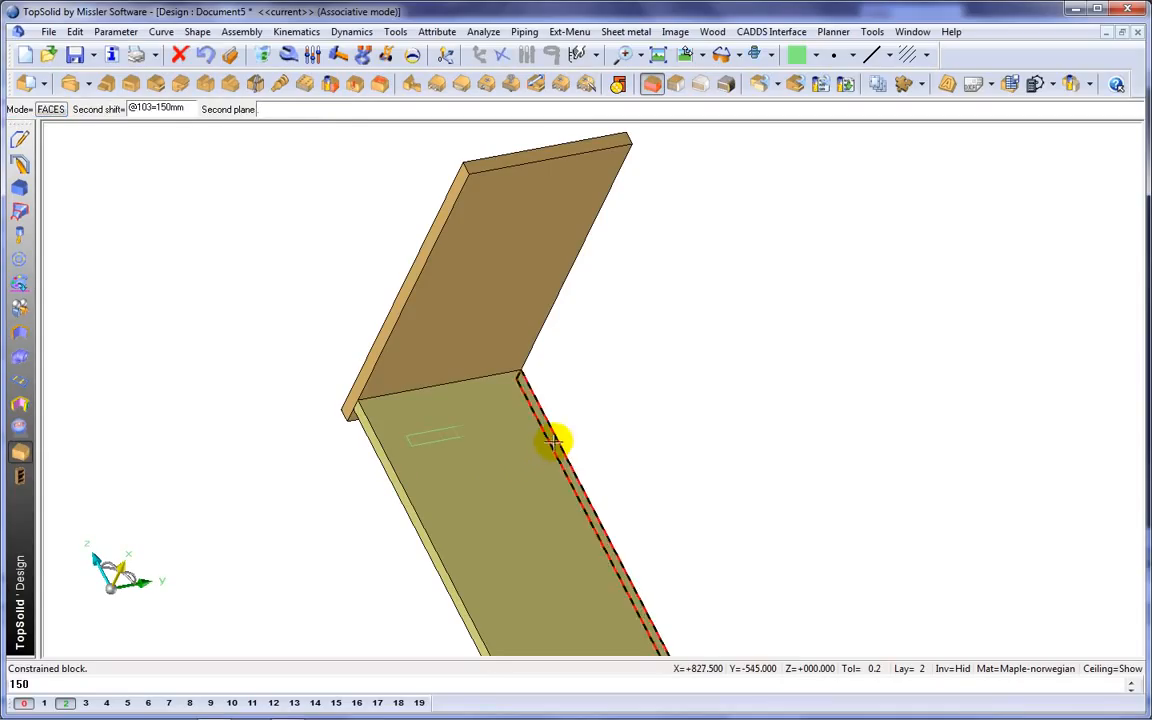
{"action": "left_click", "coordinate": [549, 440]}
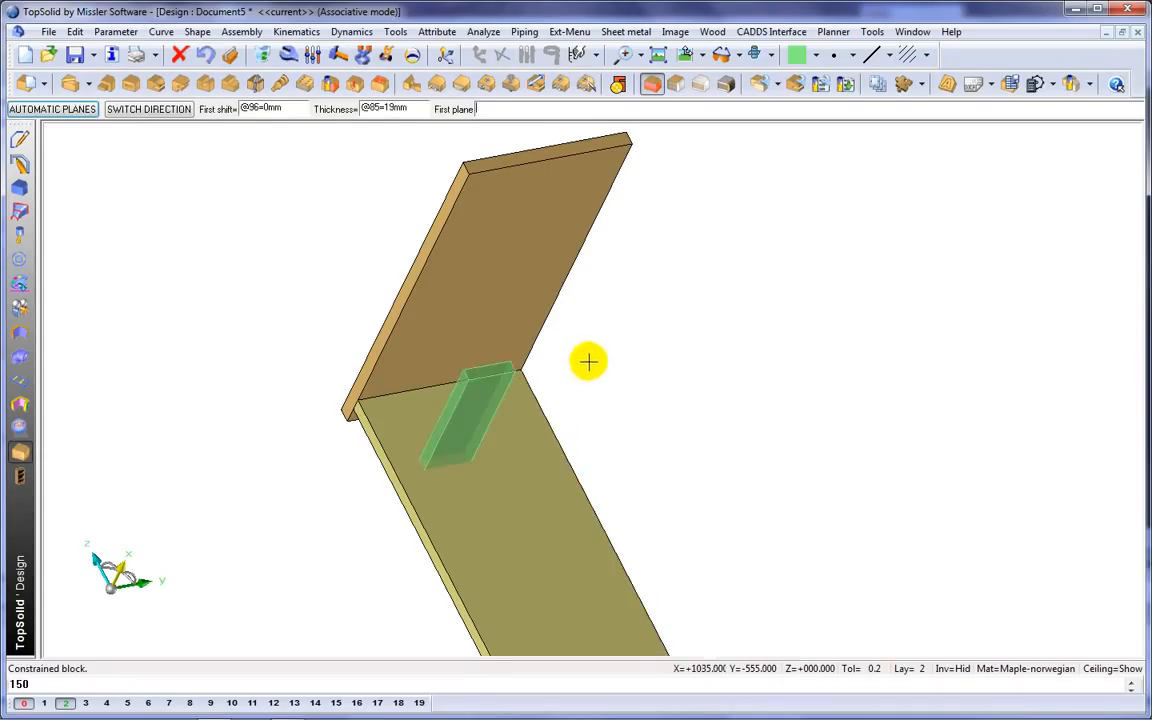
{"action": "left_click", "coordinate": [542, 442]}
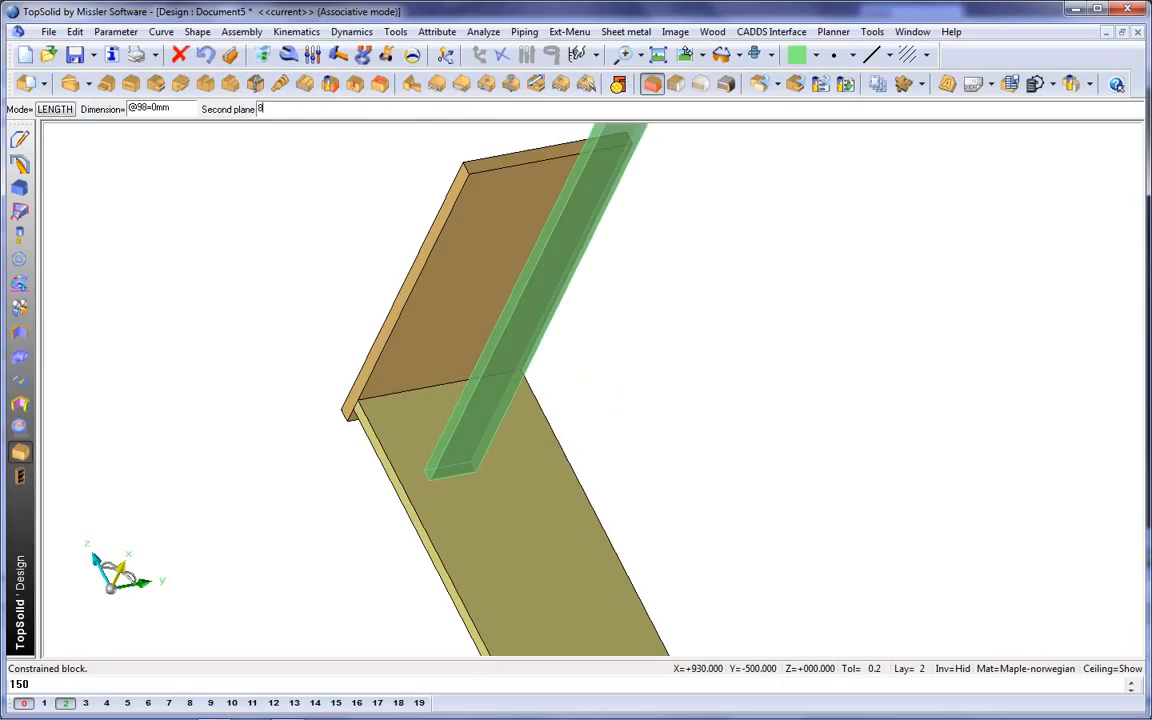
{"action": "type", "text": "150"}
{"action": "key", "text": "Return"}
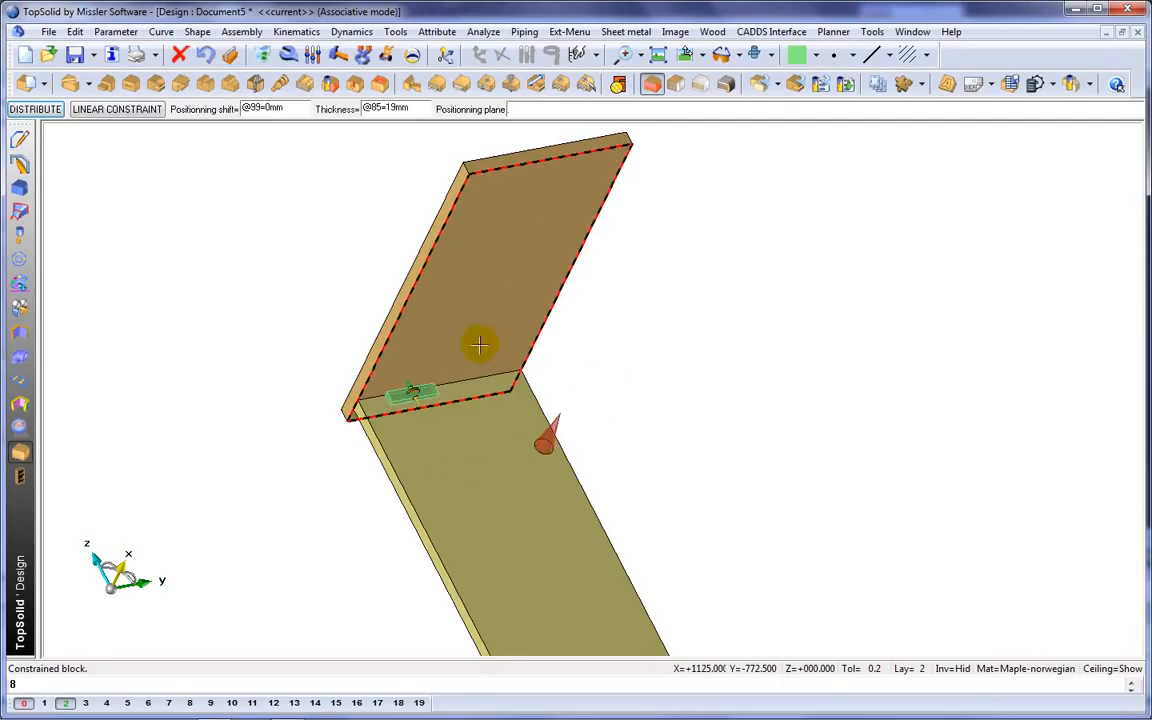
Position the green block below the top panel's underside with a positioning shift of 60.5 mm.
{"action": "left_click", "coordinate": [479, 345]}
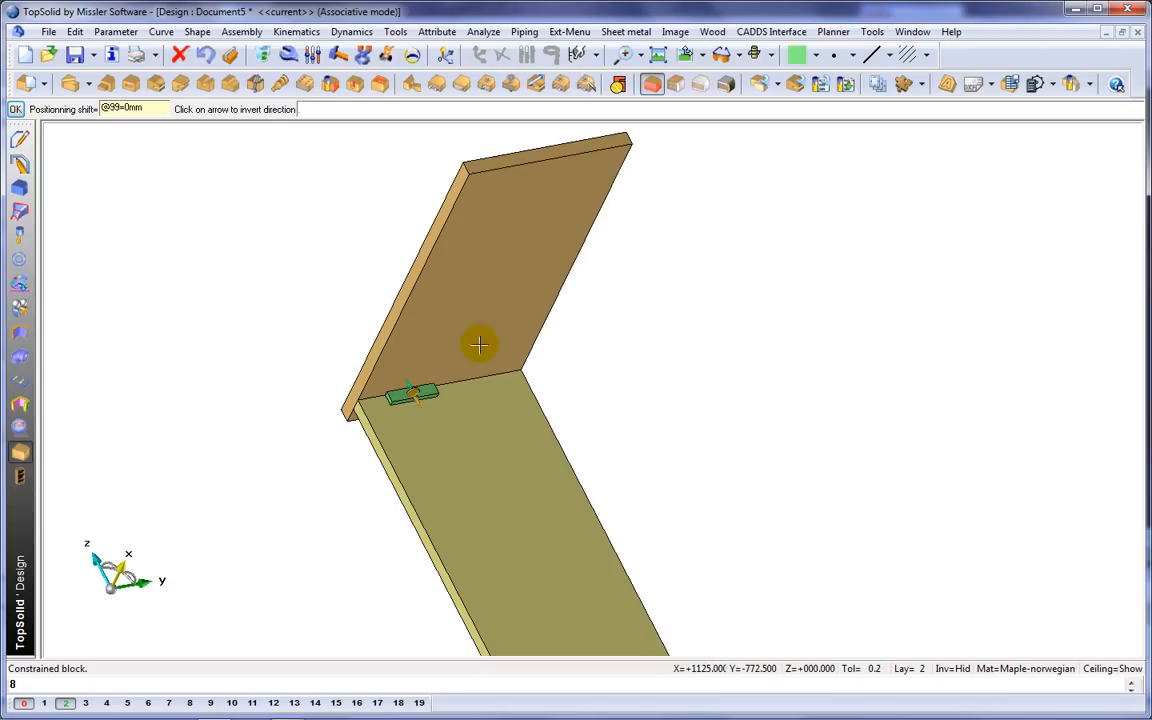
{"action": "type", "text": "60.5"}
{"action": "key", "text": "Return"}
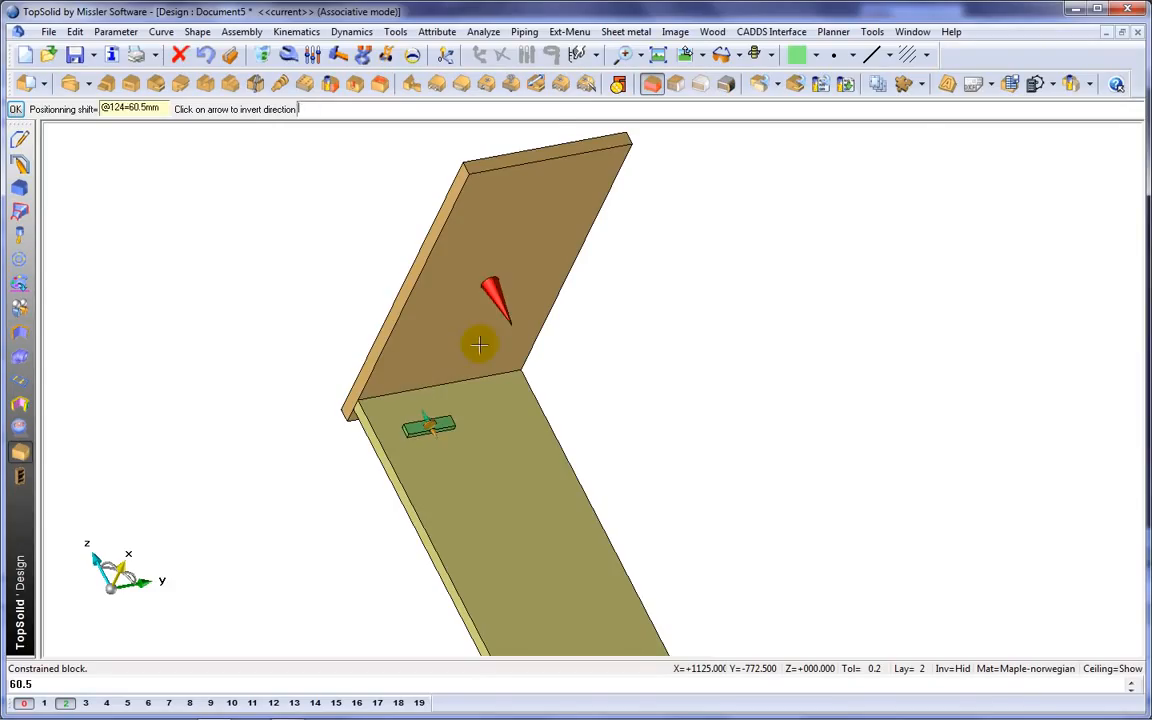
{"action": "key", "text": "Return"}
Show the hidden construction elements and stretch the base rectangle to about 1020 mm long by moving its corner point.
{"action": "middle_click_drag", "start_coordinate": [471, 376], "coordinate": [440, 280]}
{"action": "scroll", "coordinate": [439, 281], "scroll_direction": "down", "scroll_amount": 4}
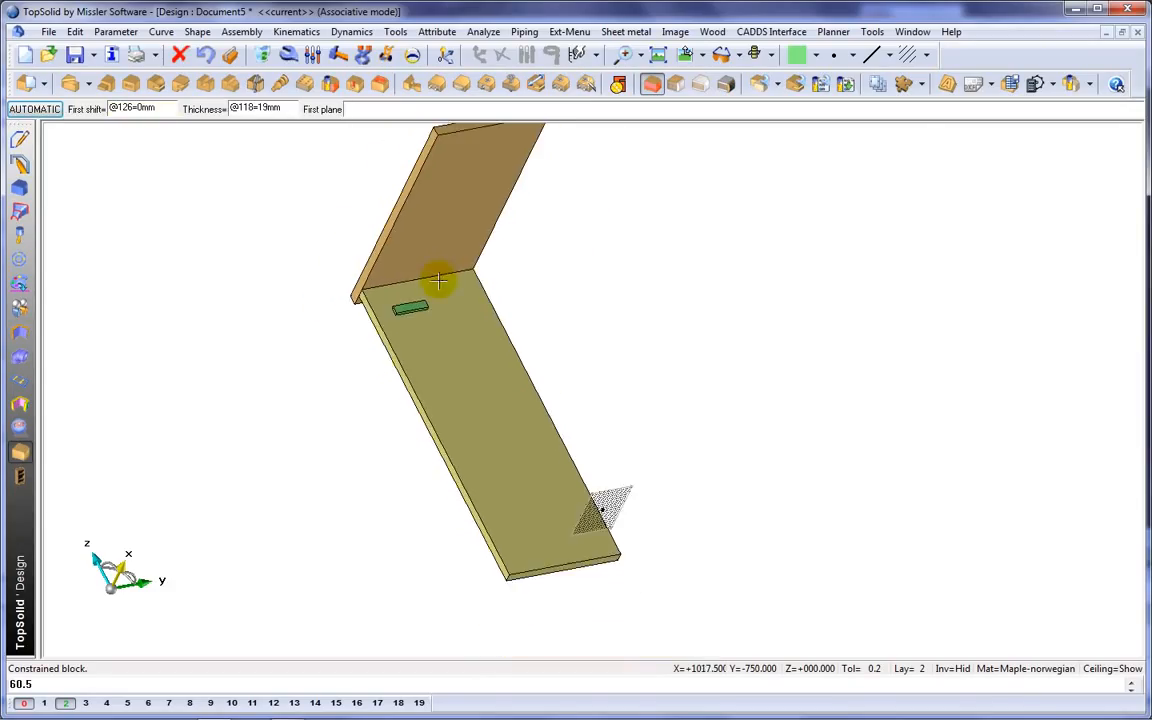
{"action": "middle_click_drag", "start_coordinate": [543, 311], "coordinate": [541, 340]}
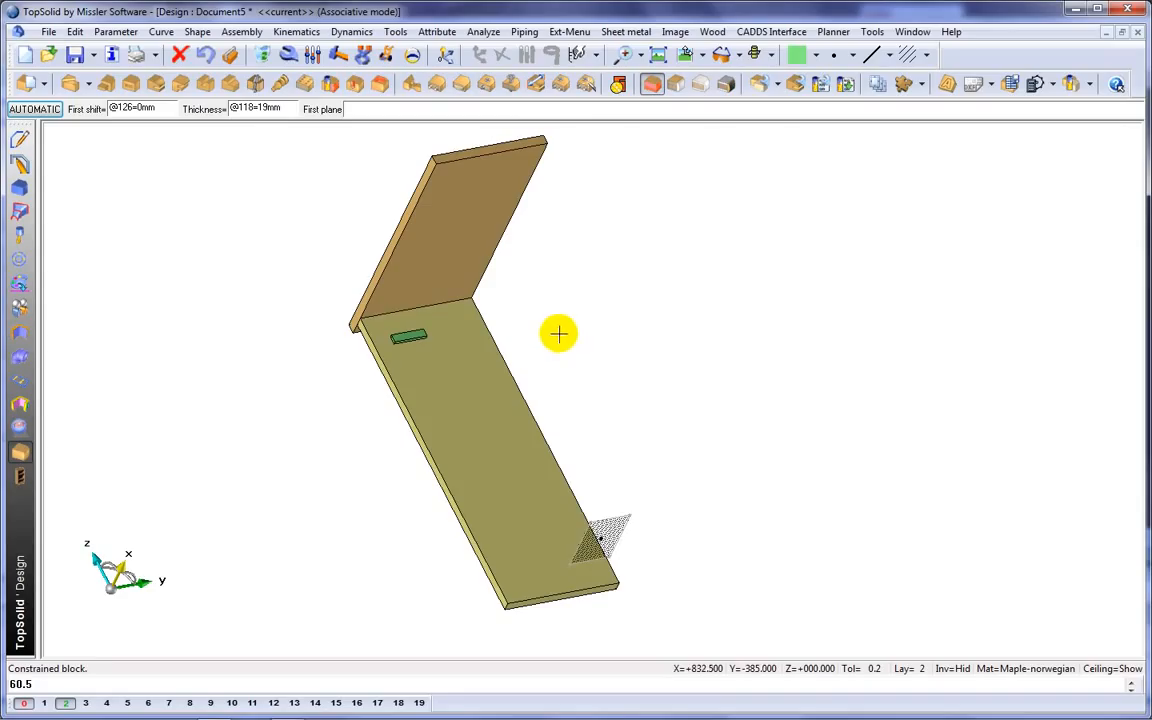
{"action": "left_click", "coordinate": [955, 668]}
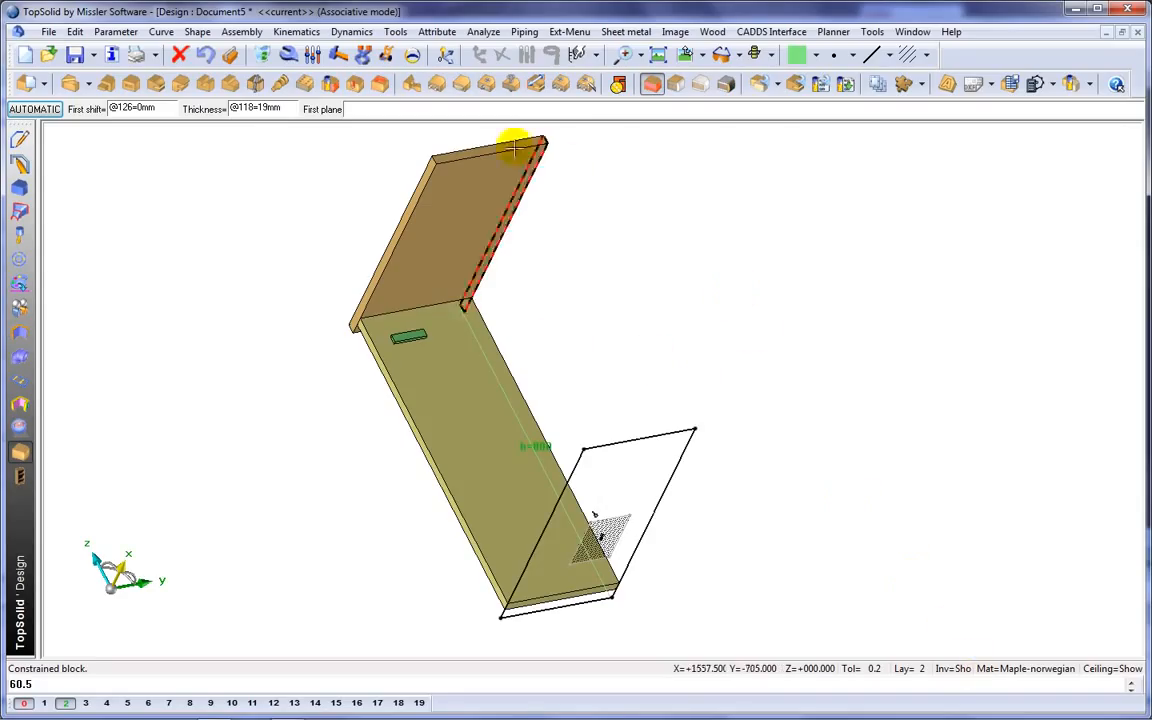
{"action": "left_click", "coordinate": [386, 54]}
{"action": "left_click_drag", "start_coordinate": [697, 428], "coordinate": [781, 421]}
{"action": "left_click", "coordinate": [782, 421]}
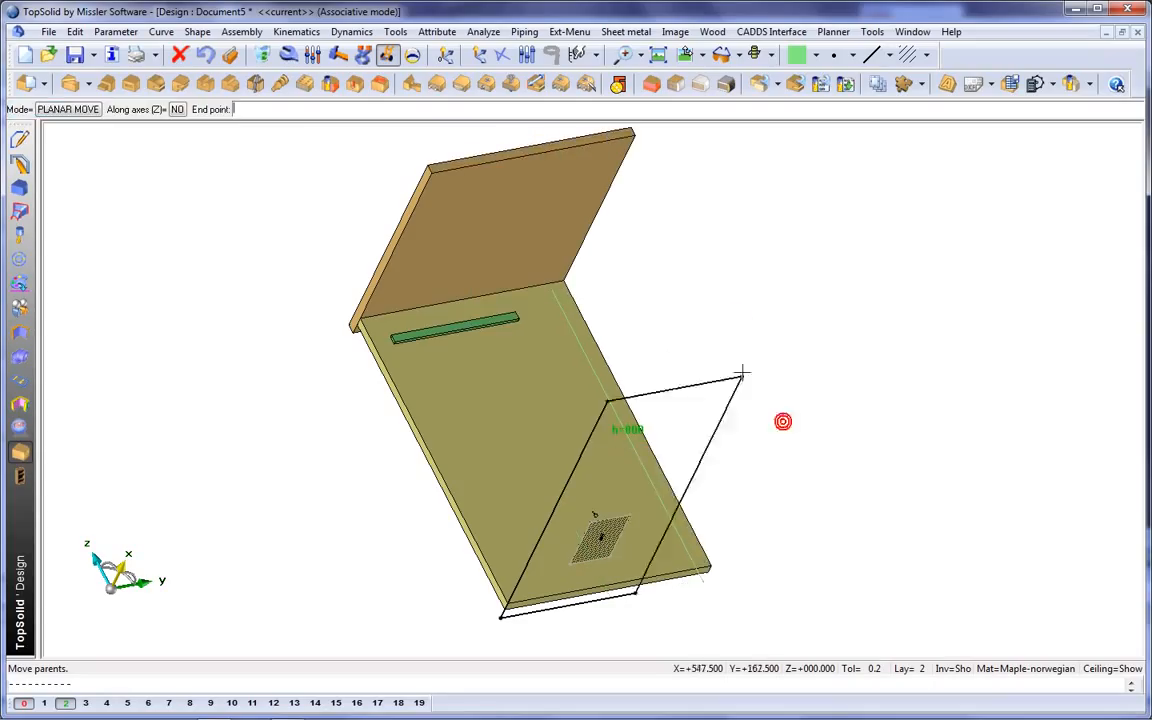
{"action": "left_click", "coordinate": [757, 307]}
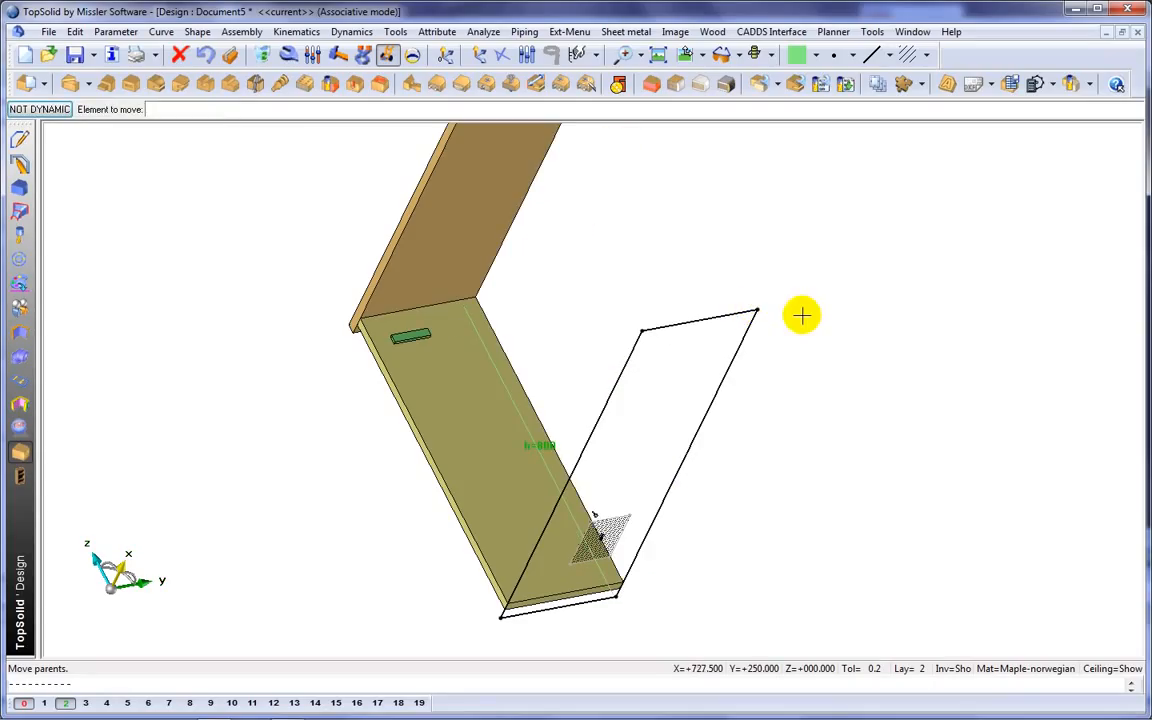
In the top view, dimension the base rectangle's long edge and centre it on the origin with a symmetry constraint.
{"action": "left_click", "coordinate": [687, 55]}
{"action": "middle_click_drag", "start_coordinate": [697, 296], "coordinate": [504, 156]}
{"action": "left_click", "coordinate": [20, 139]}
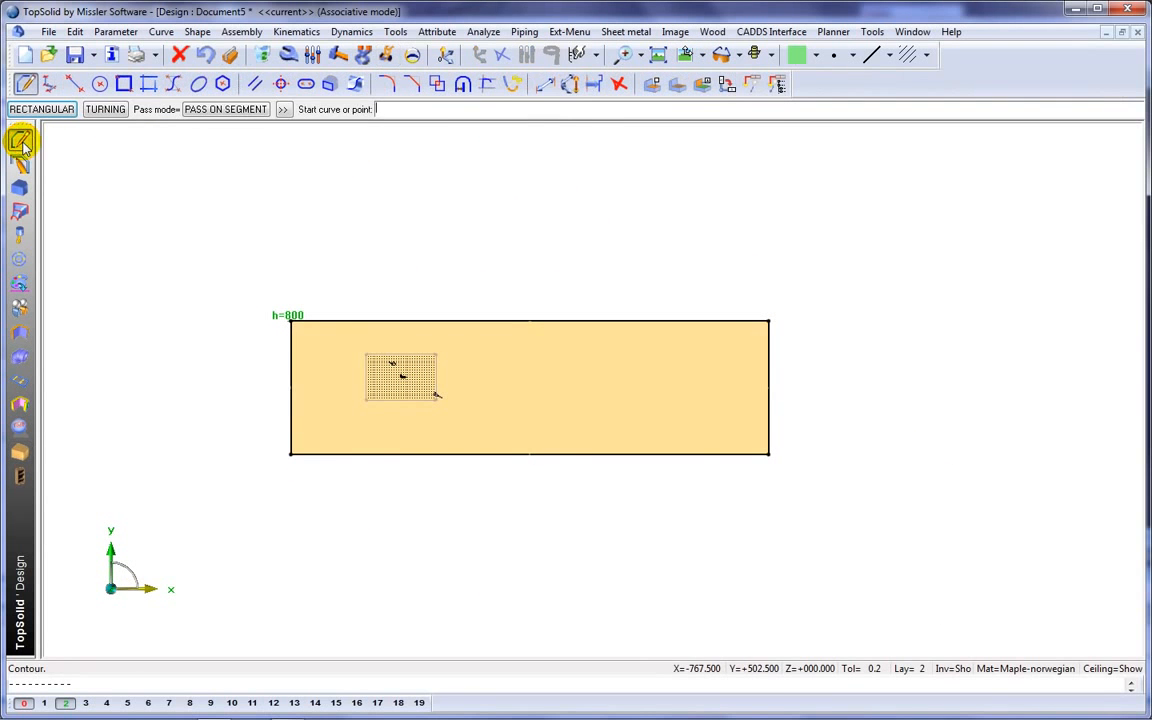
{"action": "left_click", "coordinate": [545, 85]}
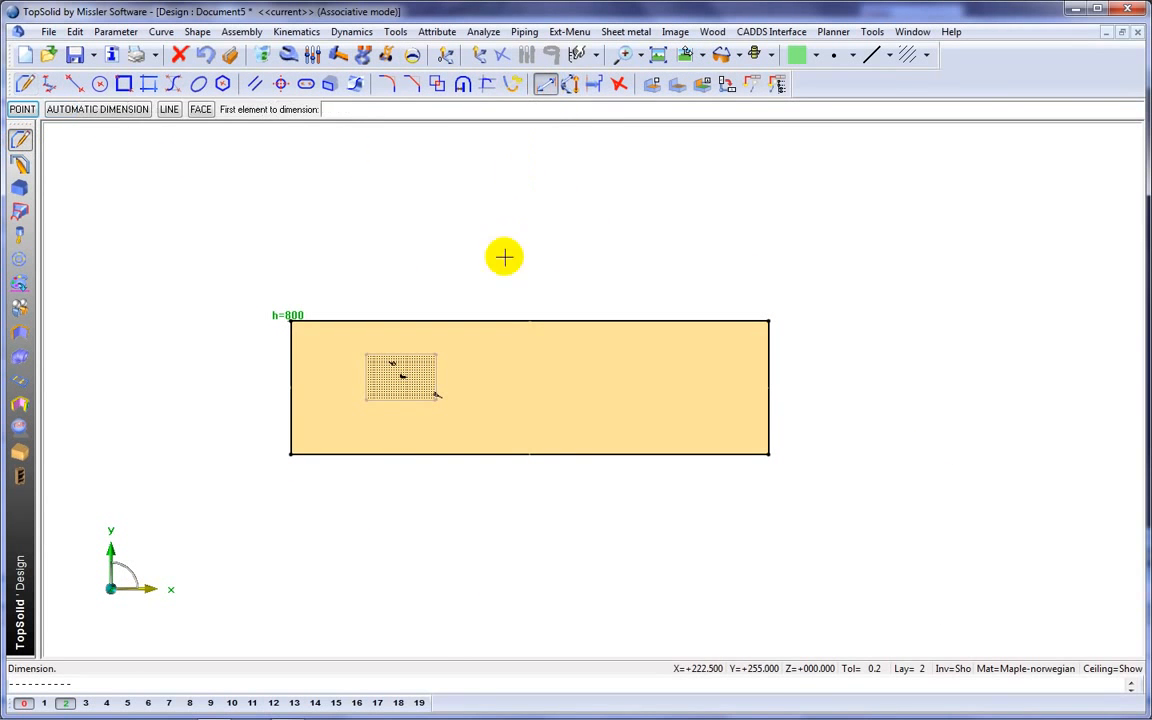
{"action": "left_click", "coordinate": [504, 320]}
{"action": "left_click", "coordinate": [496, 247]}
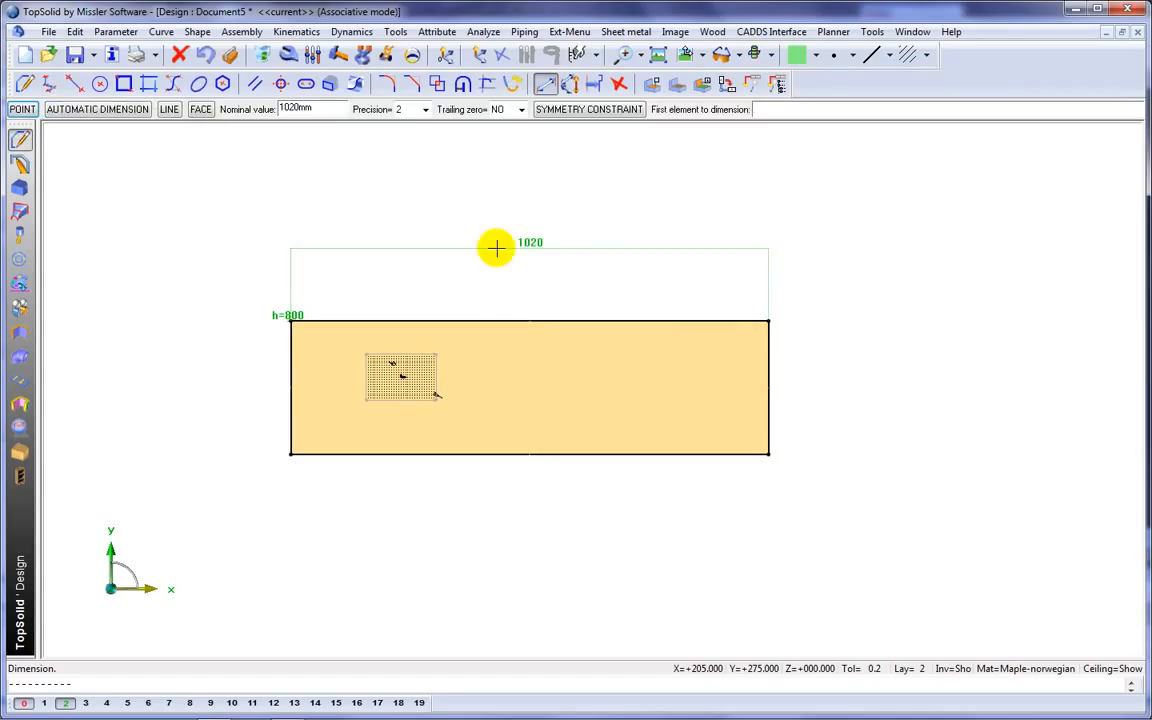
{"action": "left_click", "coordinate": [560, 109]}
{"action": "left_click", "coordinate": [534, 193]}
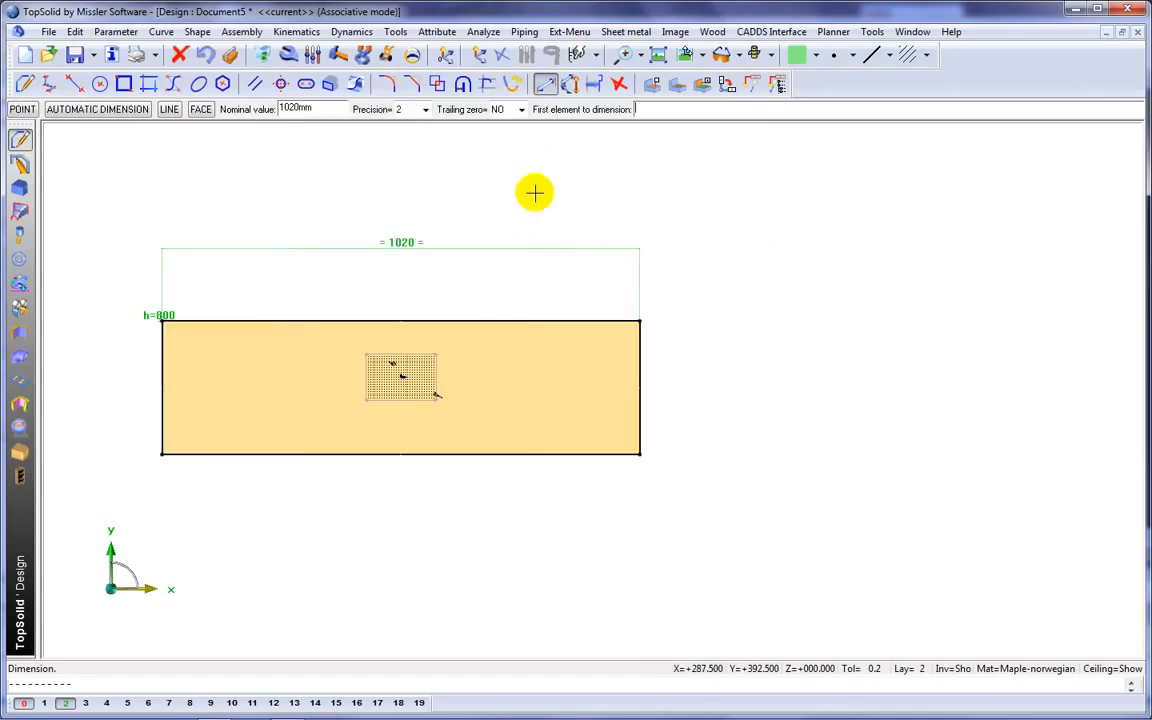
Dimension the base rectangle's short edge and centre it on the origin with a symmetry constraint.
{"action": "left_click", "coordinate": [638, 352]}
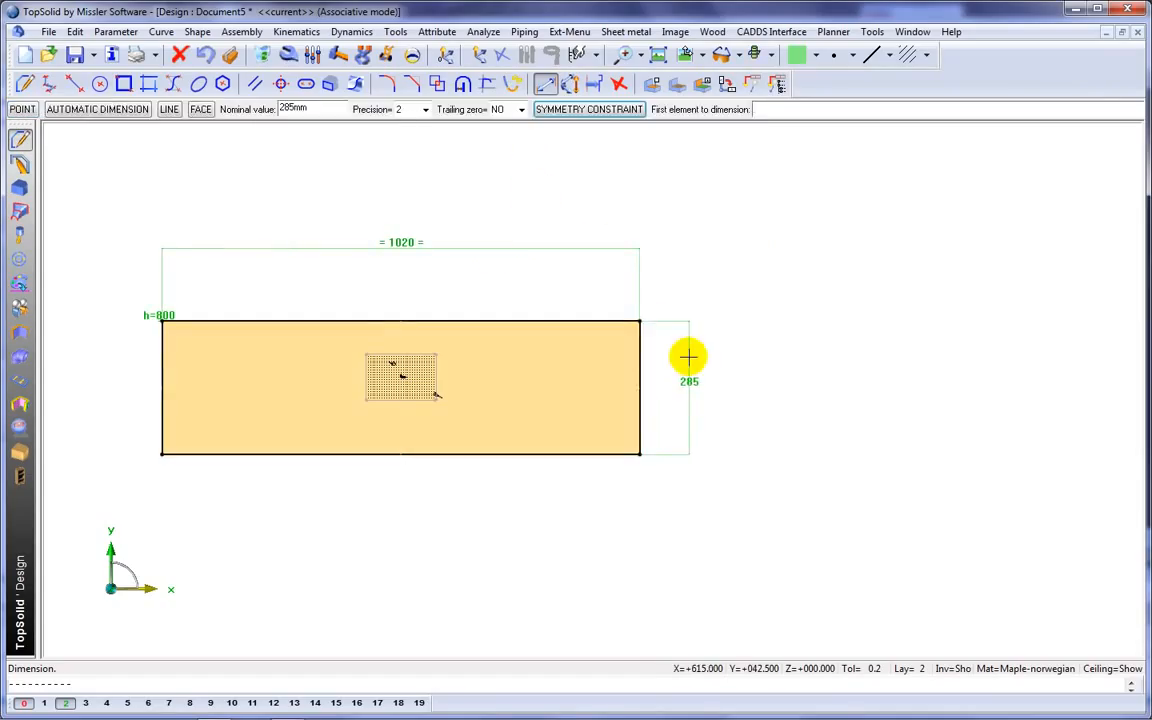
{"action": "right_click", "coordinate": [688, 357]}
{"action": "left_click", "coordinate": [810, 504]}
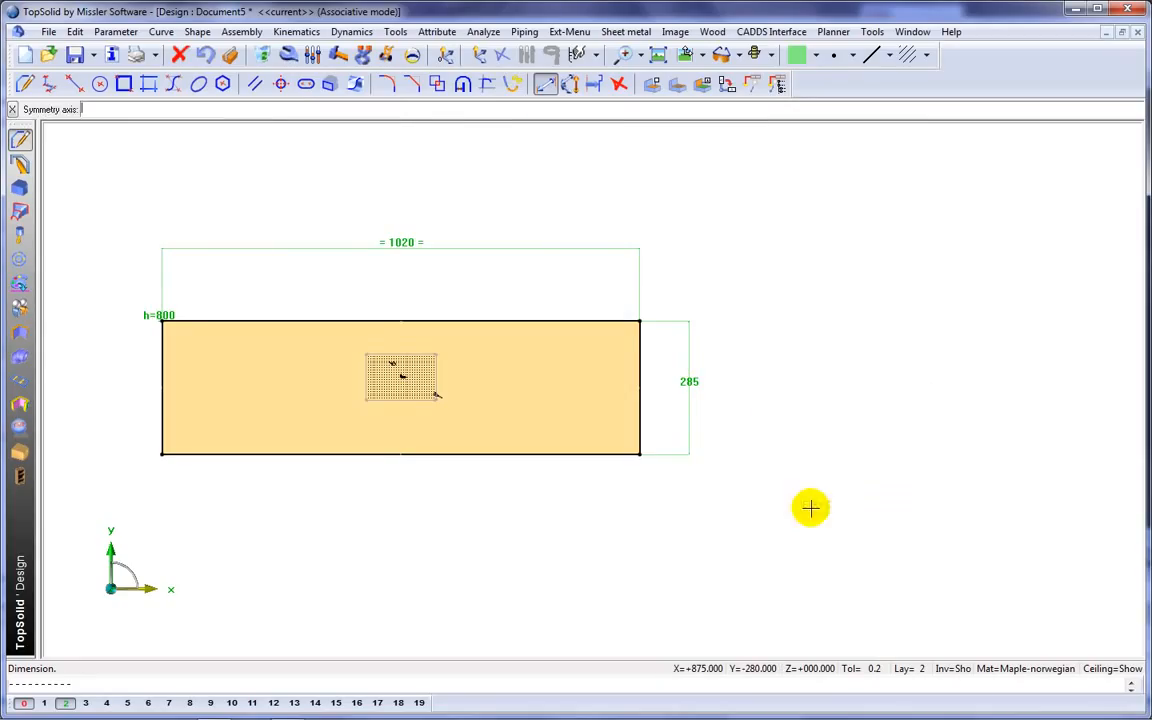
{"action": "left_click", "coordinate": [810, 507]}
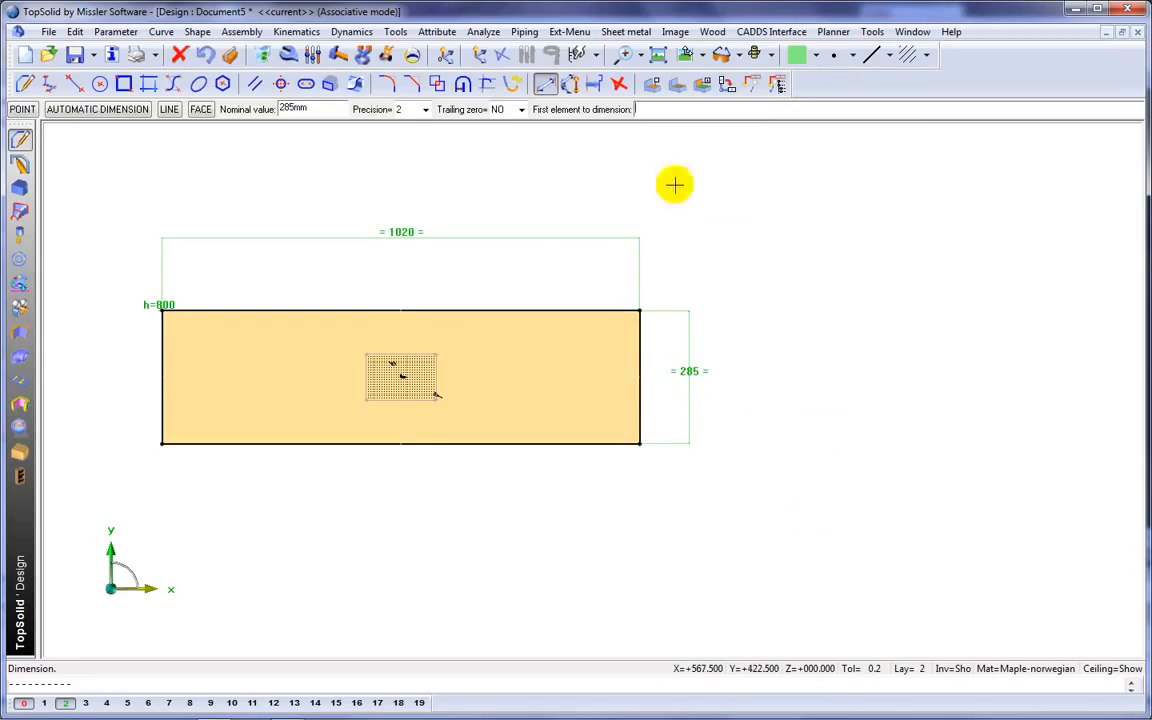
Name the rectangle's long dimension w with a value of 800 mm and its short dimension d with 400 mm.
{"action": "left_click", "coordinate": [313, 54]}
{"action": "left_click", "coordinate": [404, 233]}
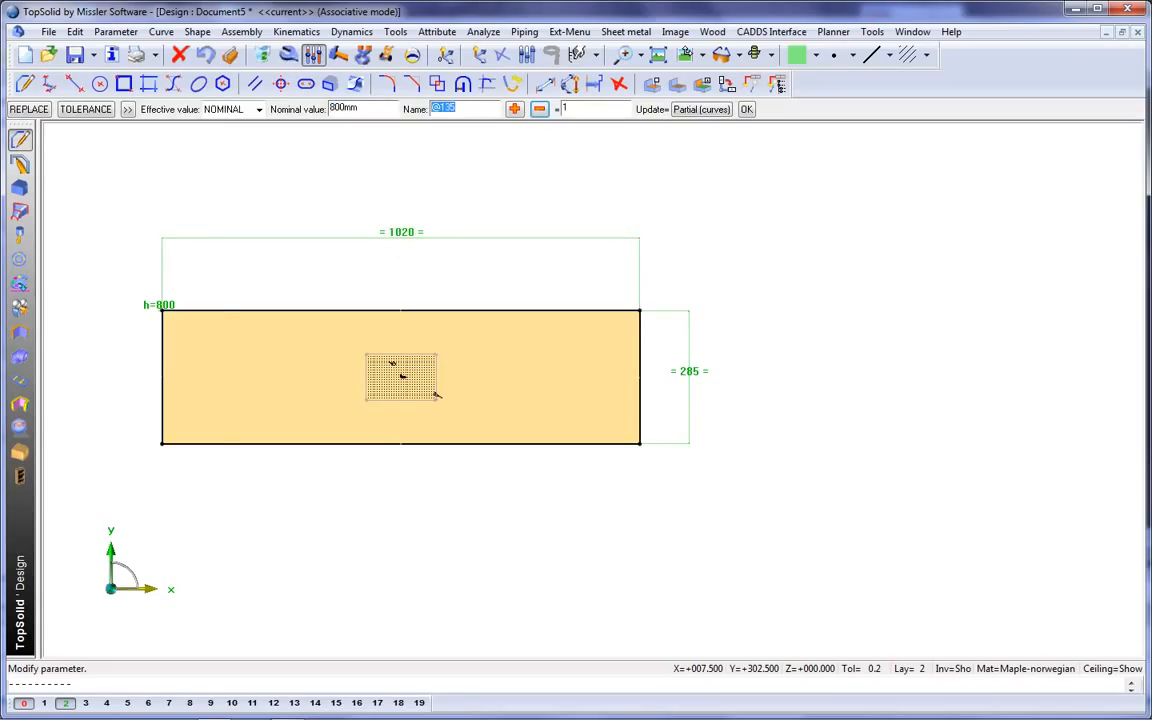
{"action": "key", "text": "Return"}
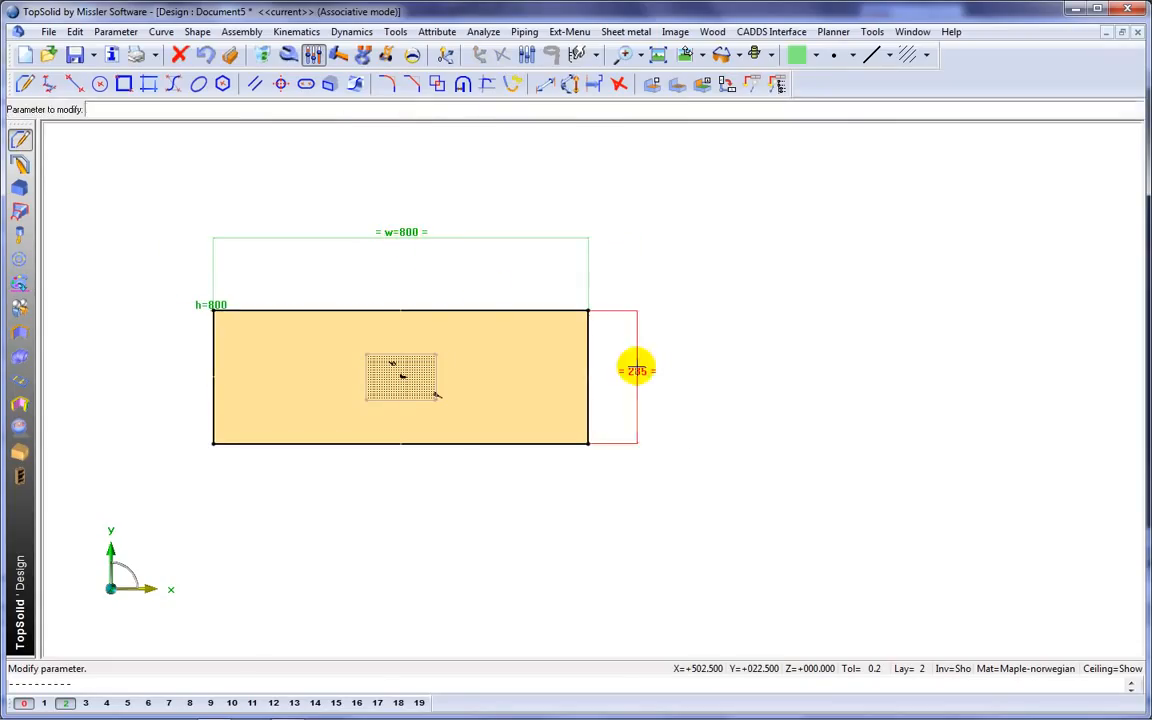
{"action": "left_click", "coordinate": [637, 370]}
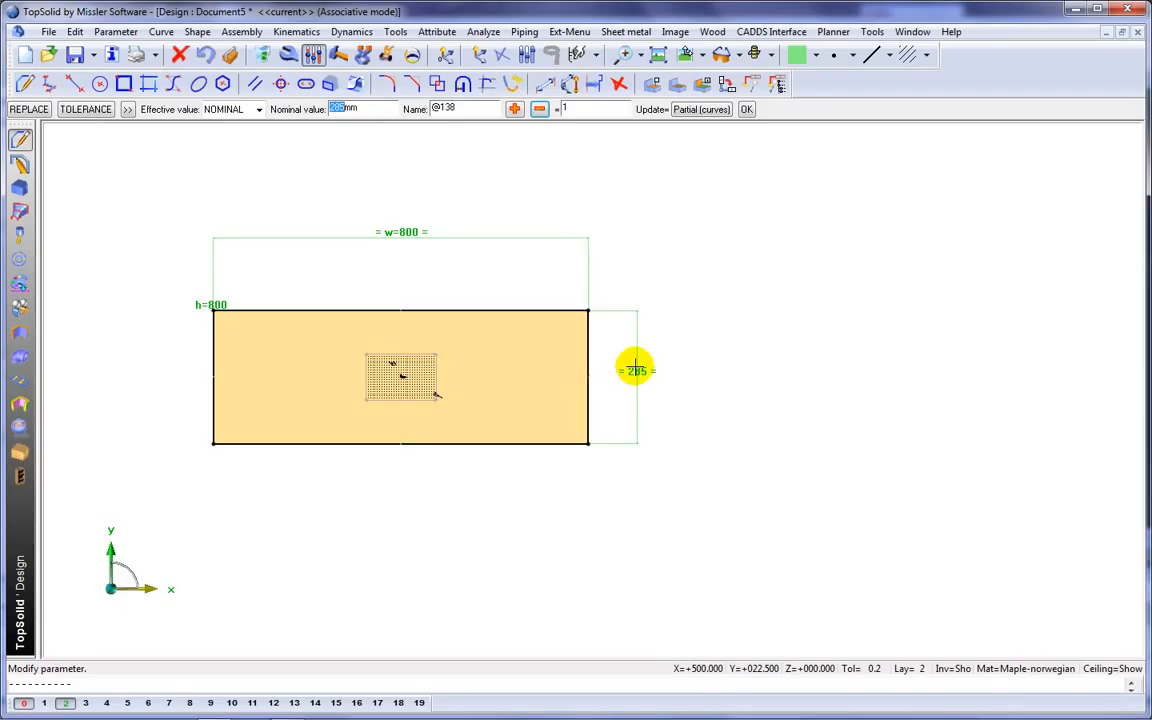
{"action": "key", "text": "Return"}
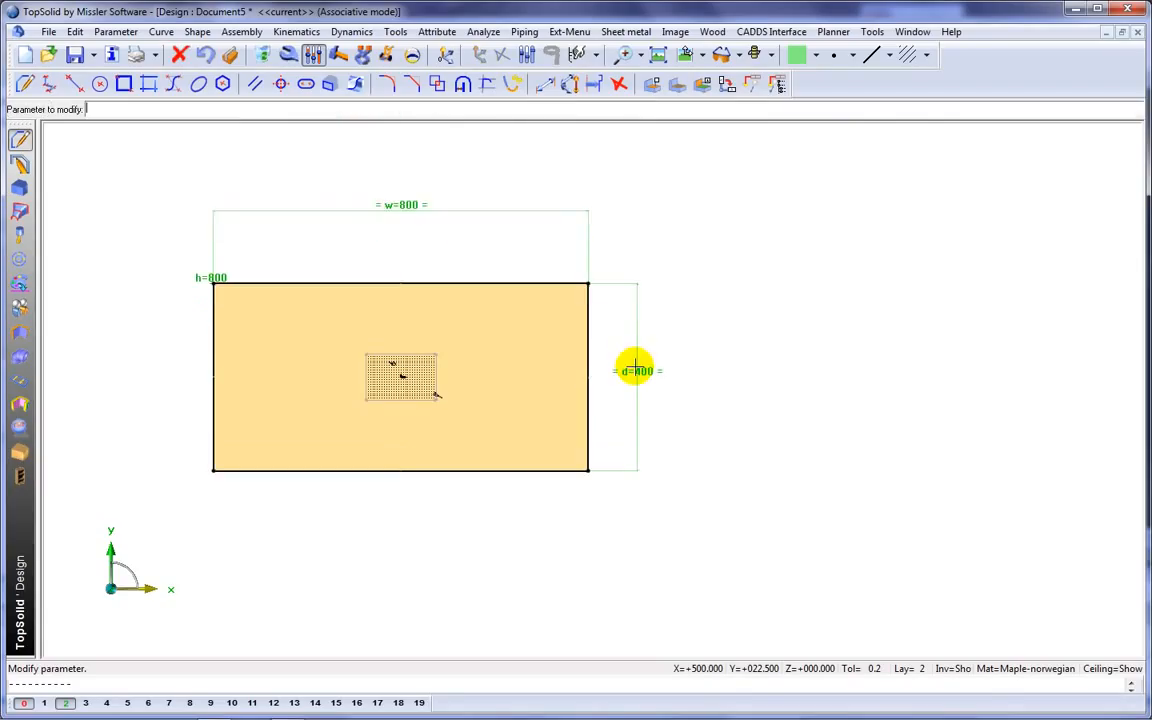
Hide the construction elements and duplicate the side panel with a mirror about the YZ plane.
{"action": "left_click", "coordinate": [948, 668]}
{"action": "mouse_move", "coordinate": [784, 517]}
{"action": "middle_mouse_down"}
{"action": "mouse_move", "coordinate": [848, 528]}
{"action": "mouse_move", "coordinate": [843, 481]}
{"action": "mouse_move", "coordinate": [849, 496]}
{"action": "mouse_move", "coordinate": [723, 520]}
{"action": "mouse_move", "coordinate": [774, 478]}
{"action": "mouse_move", "coordinate": [692, 386]}
{"action": "mouse_move", "coordinate": [717, 432]}
{"action": "middle_mouse_up"}
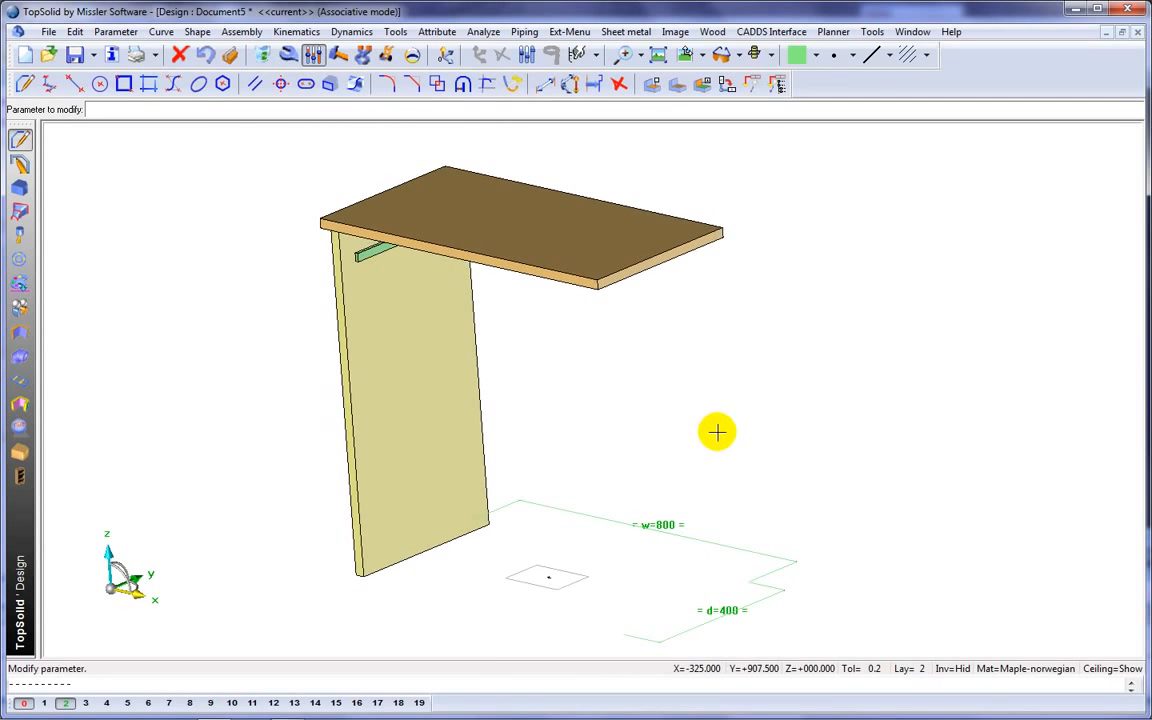
{"action": "left_click", "coordinate": [75, 31]}
{"action": "left_click", "coordinate": [101, 303]}
{"action": "left_click", "coordinate": [270, 111]}
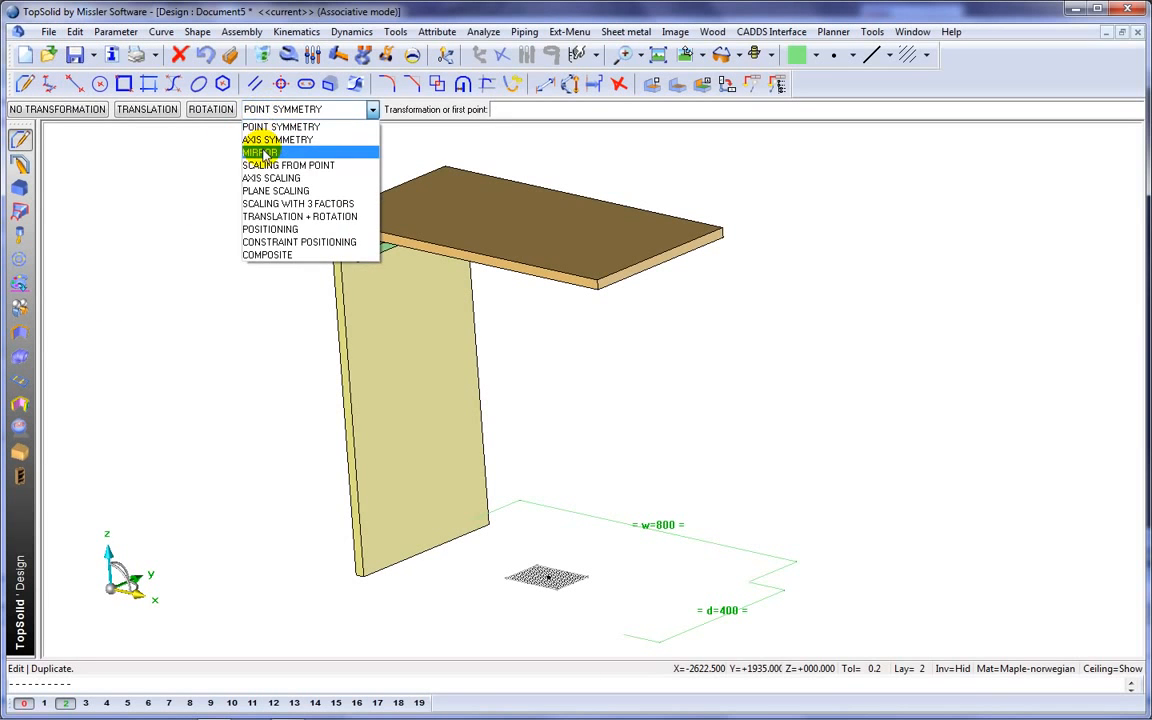
{"action": "left_click", "coordinate": [263, 153]}
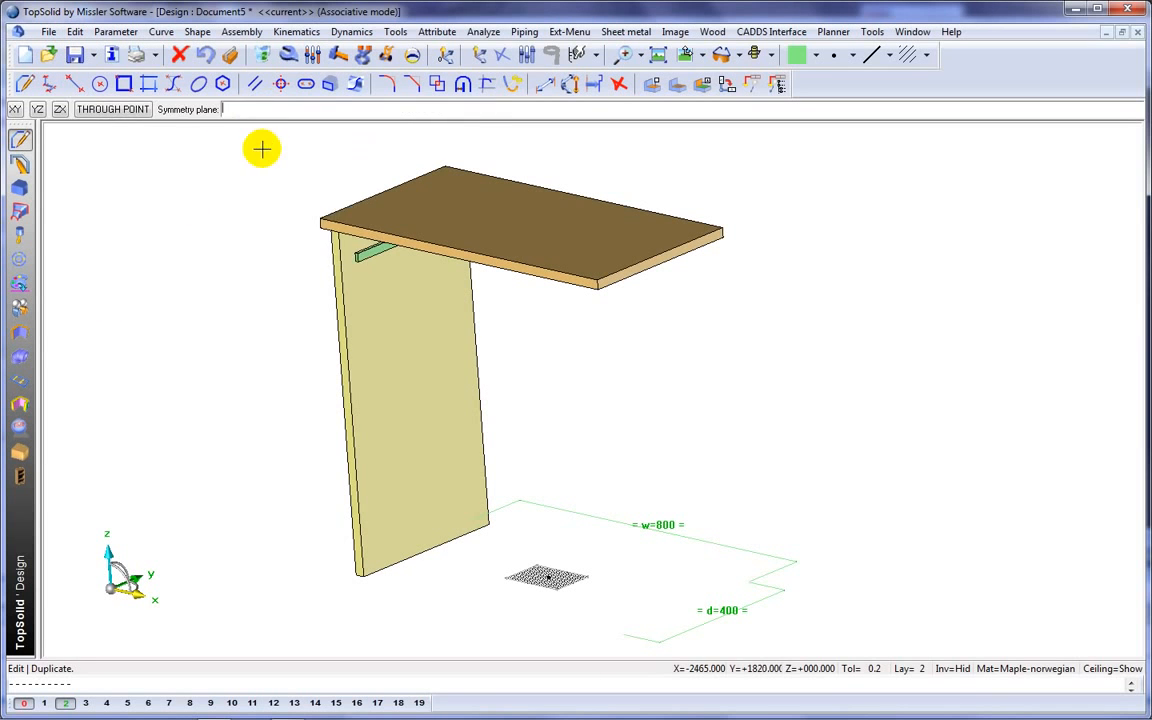
{"action": "left_click", "coordinate": [38, 109]}
{"action": "left_click", "coordinate": [340, 340]}
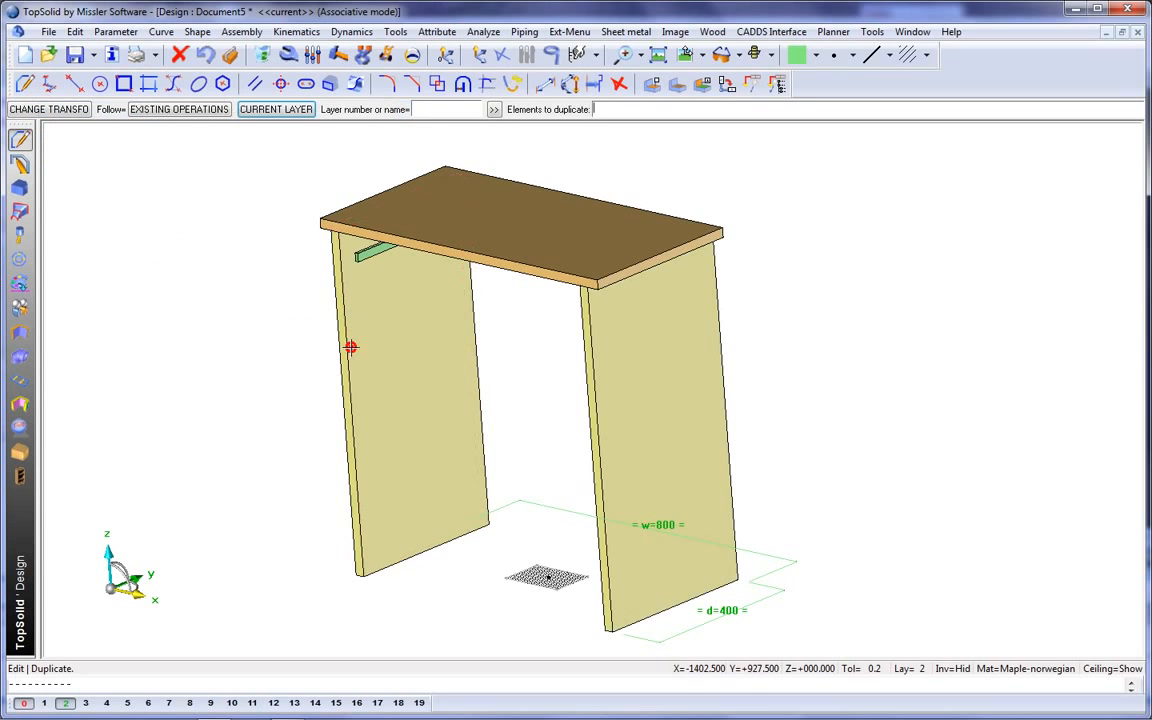
Set the colour to light orange and build a bottom shelf between the side panels, raised 95 mm above their bottom edges.
{"action": "middle_click_drag", "start_coordinate": [141, 275], "coordinate": [197, 274]}
{"action": "left_click", "coordinate": [19, 452]}
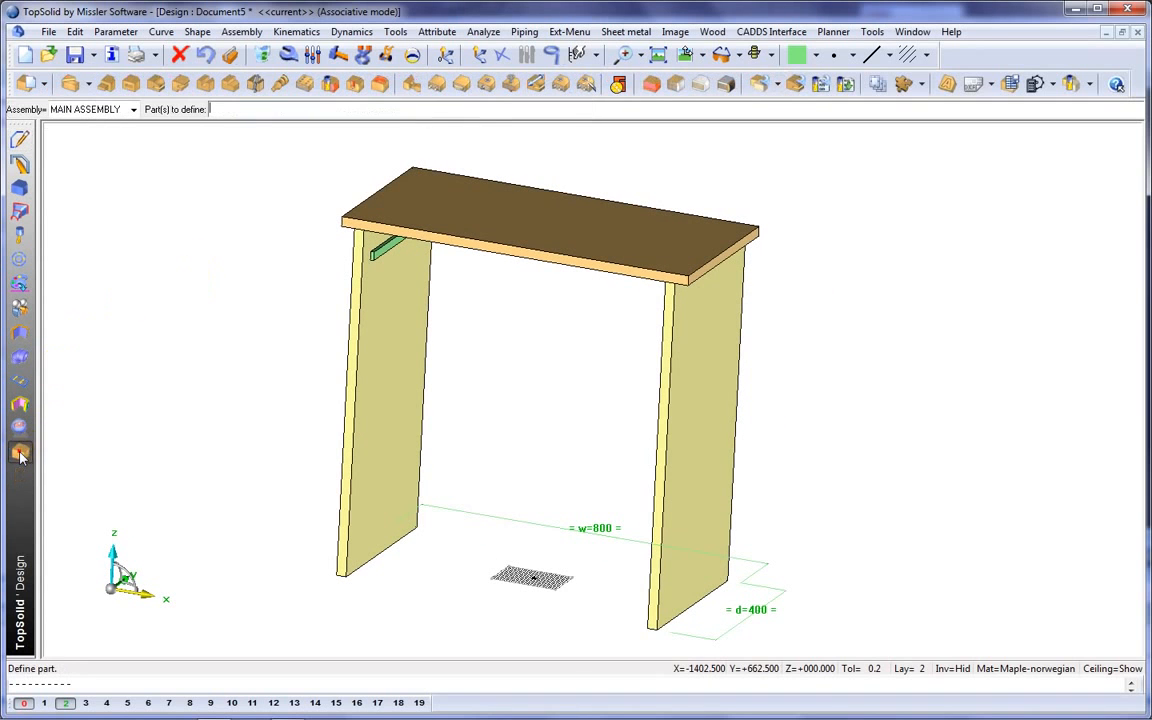
{"action": "left_click", "coordinate": [816, 55]}
{"action": "left_click", "coordinate": [833, 99]}
{"action": "left_click", "coordinate": [653, 85]}
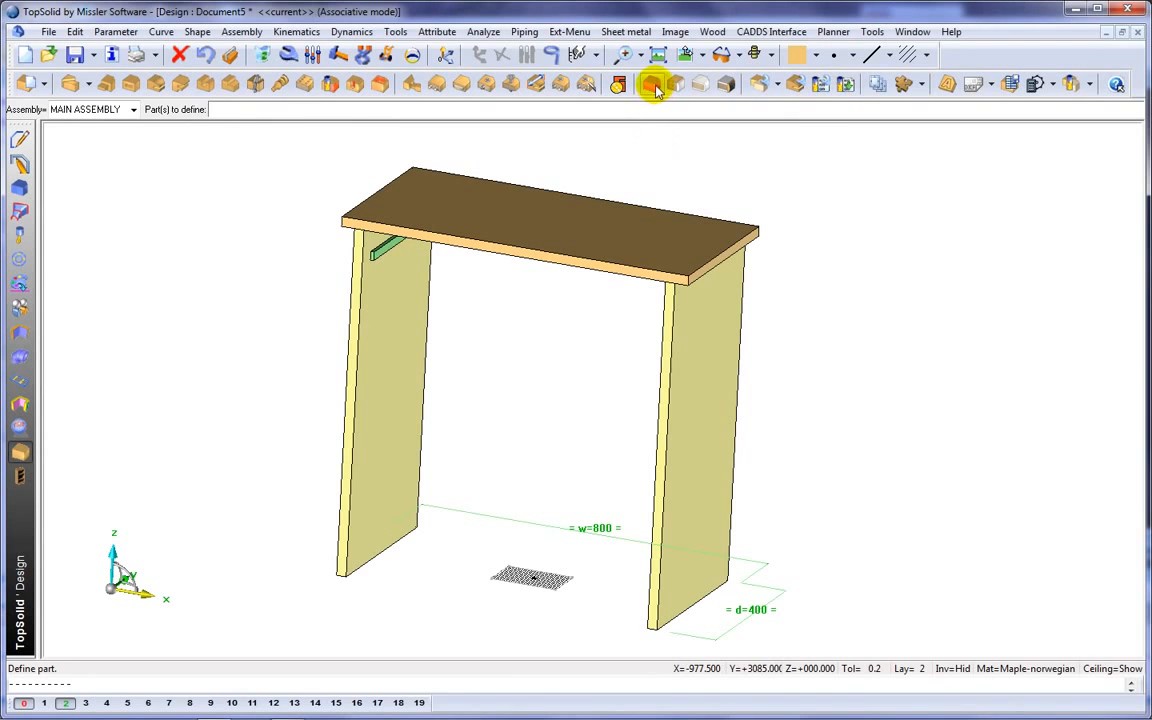
{"action": "left_click", "coordinate": [259, 107]}
{"action": "left_click", "coordinate": [379, 383]}
{"action": "middle_click_drag", "start_coordinate": [553, 418], "coordinate": [725, 411]}
{"action": "left_click", "coordinate": [725, 411]}
{"action": "left_click", "coordinate": [650, 541]}
{"action": "middle_click_drag", "start_coordinate": [600, 463], "coordinate": [555, 463]}
{"action": "type", "text": "95"}
{"action": "key", "text": "Return"}
Define the top panel as part Top with reference T001 and the side panel as part Left.
{"action": "middle_click_drag", "start_coordinate": [906, 428], "coordinate": [812, 371]}
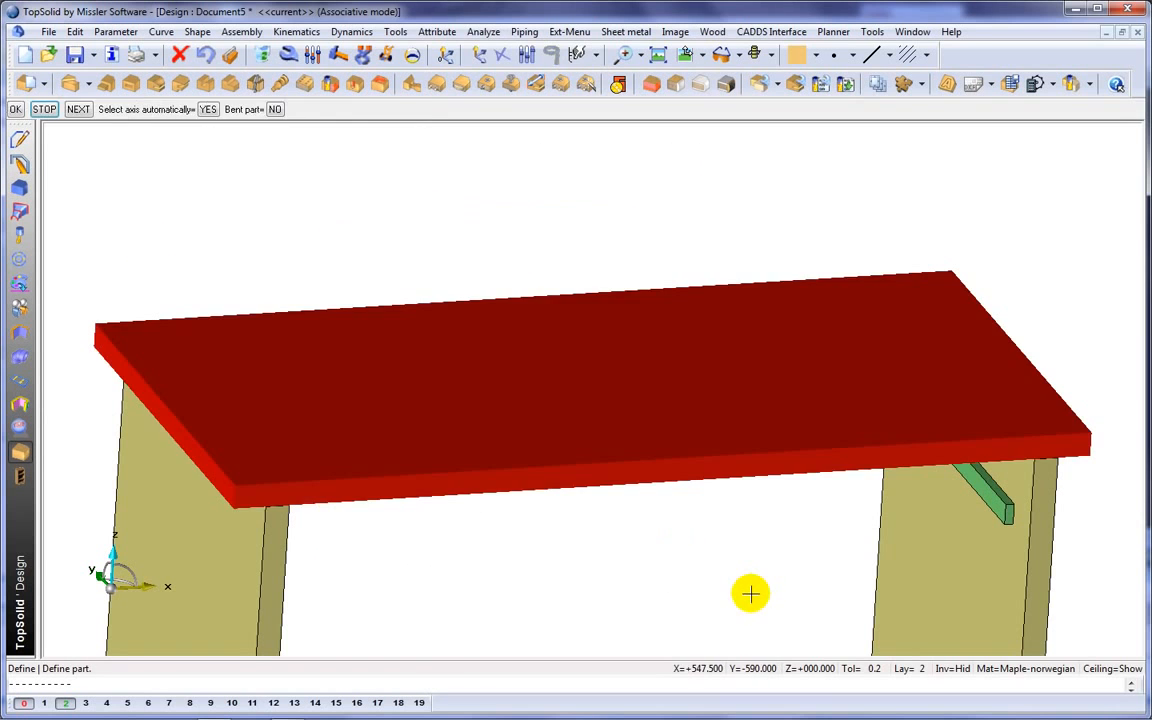
{"action": "left_click", "coordinate": [748, 594]}
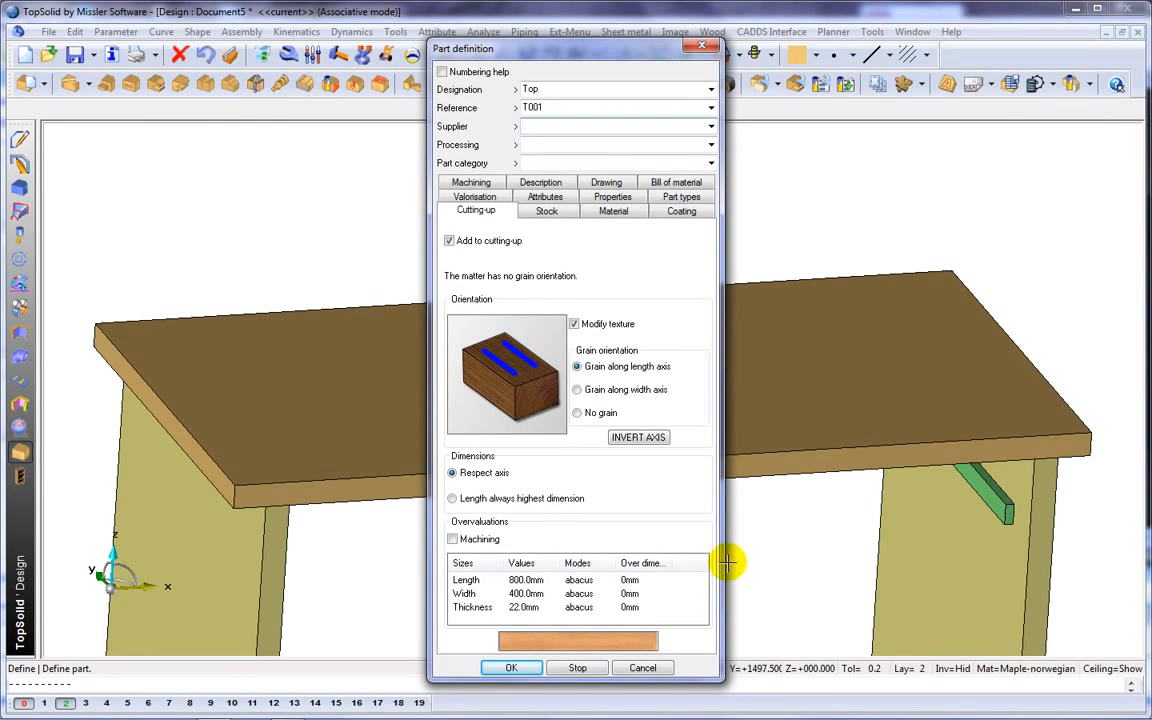
{"action": "left_click", "coordinate": [511, 667]}
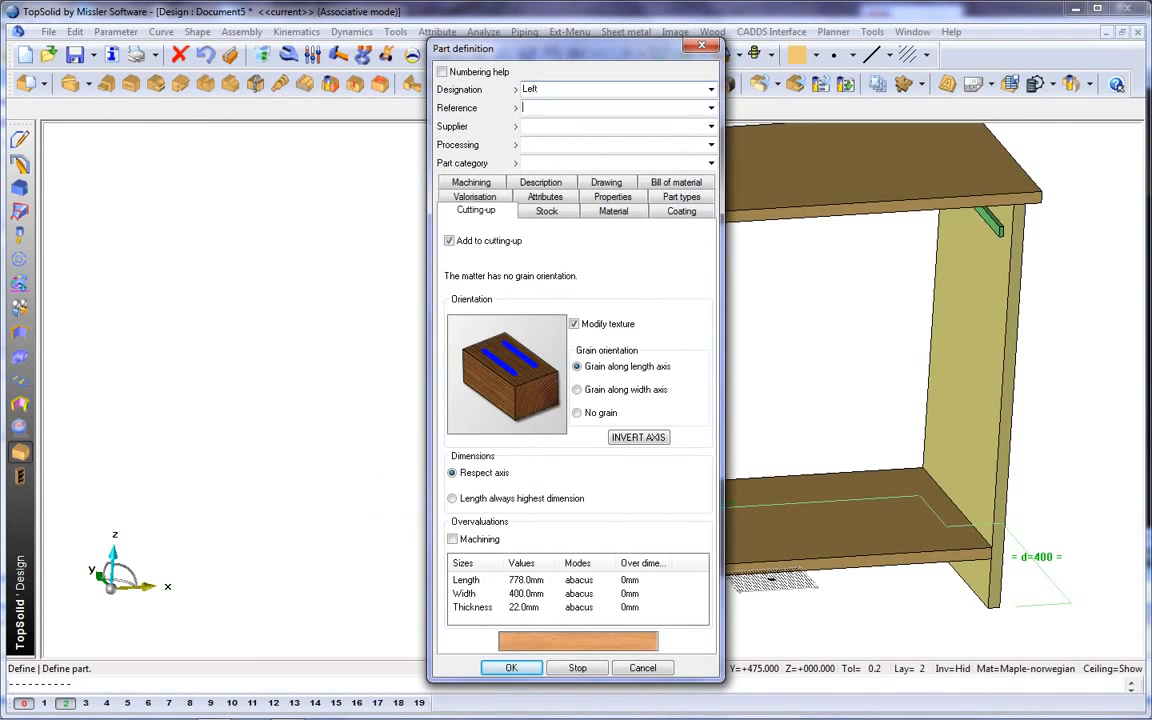
{"action": "type", "text": "1"}
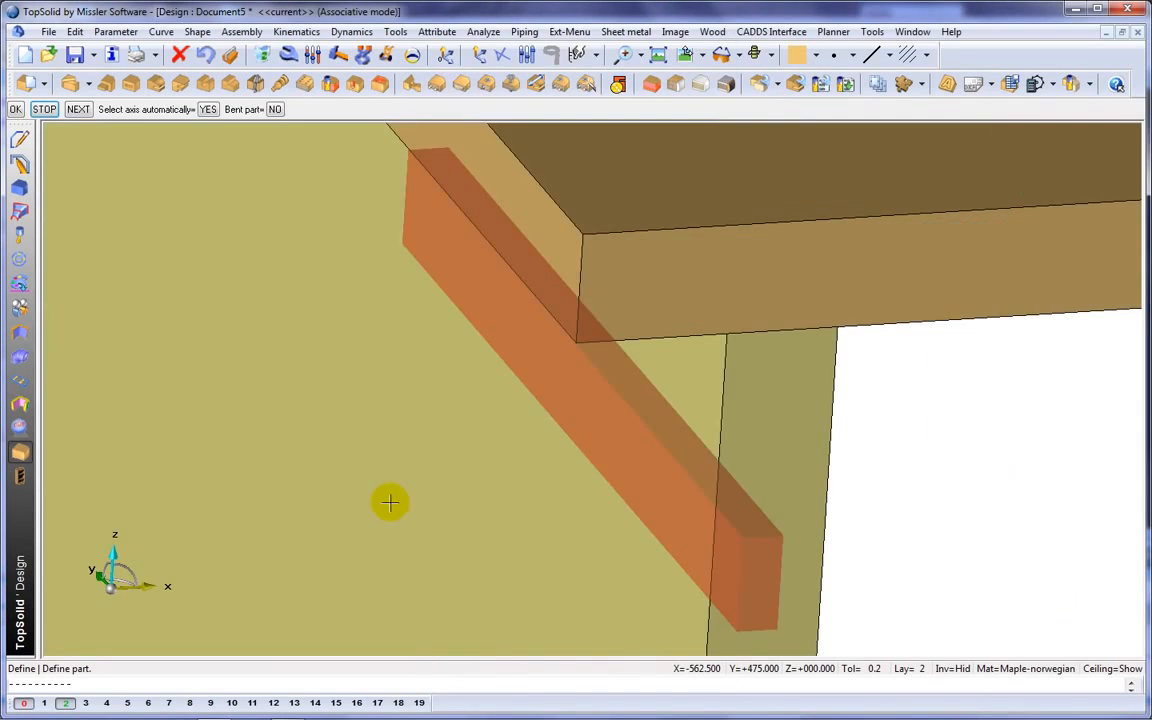
{"action": "left_click", "coordinate": [46, 111]}
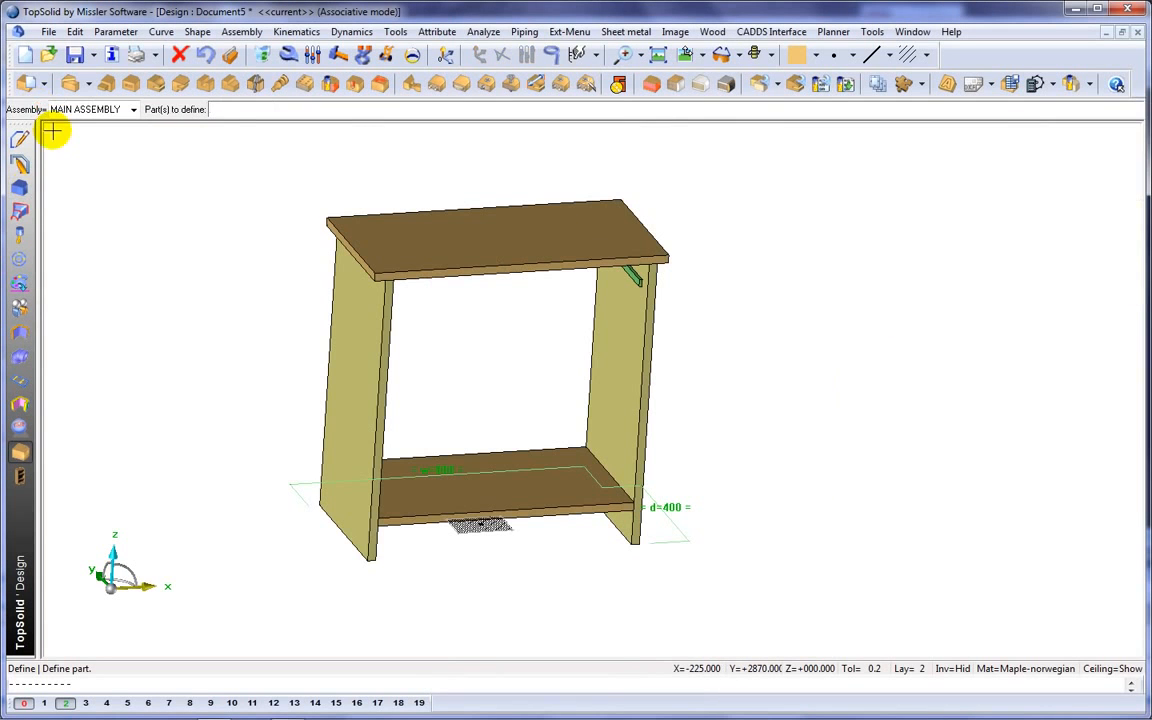
Define the cabinet as a sub-assembly set designated Furniture and highlight its Left part.
{"action": "left_click", "coordinate": [45, 85]}
{"action": "left_click", "coordinate": [29, 134]}
{"action": "left_click_drag", "start_coordinate": [62, 15], "coordinate": [290, 99]}
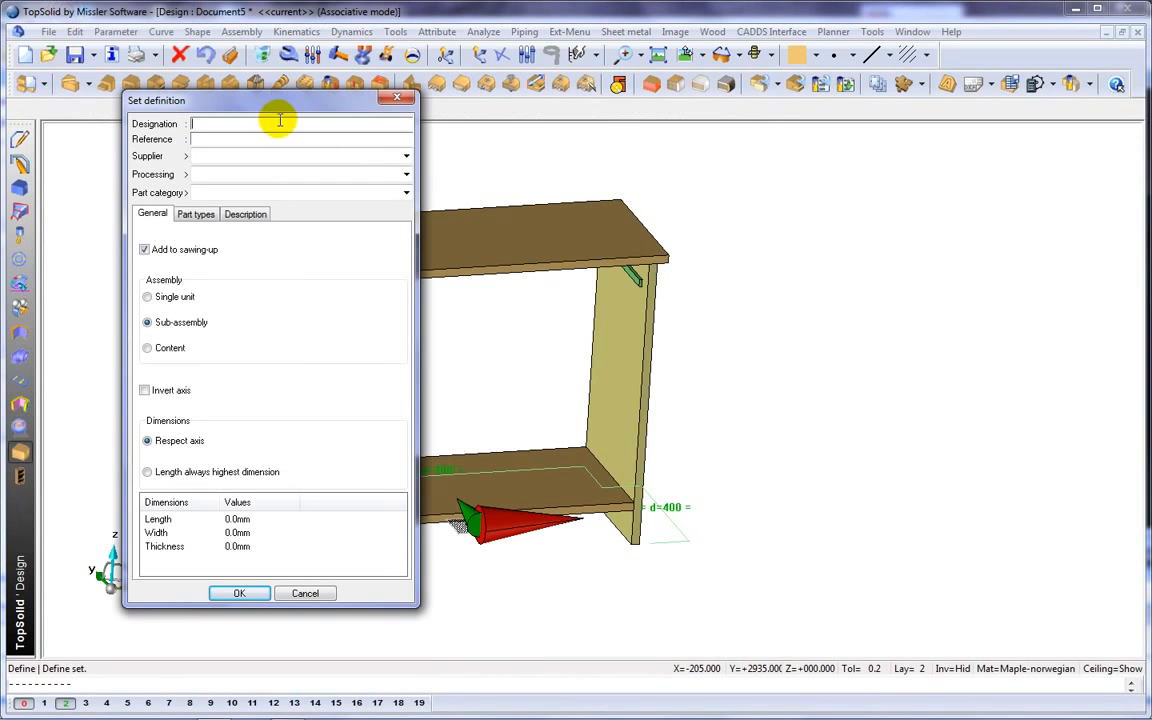
{"action": "left_click", "coordinate": [236, 594]}
{"action": "left_click", "coordinate": [117, 179]}
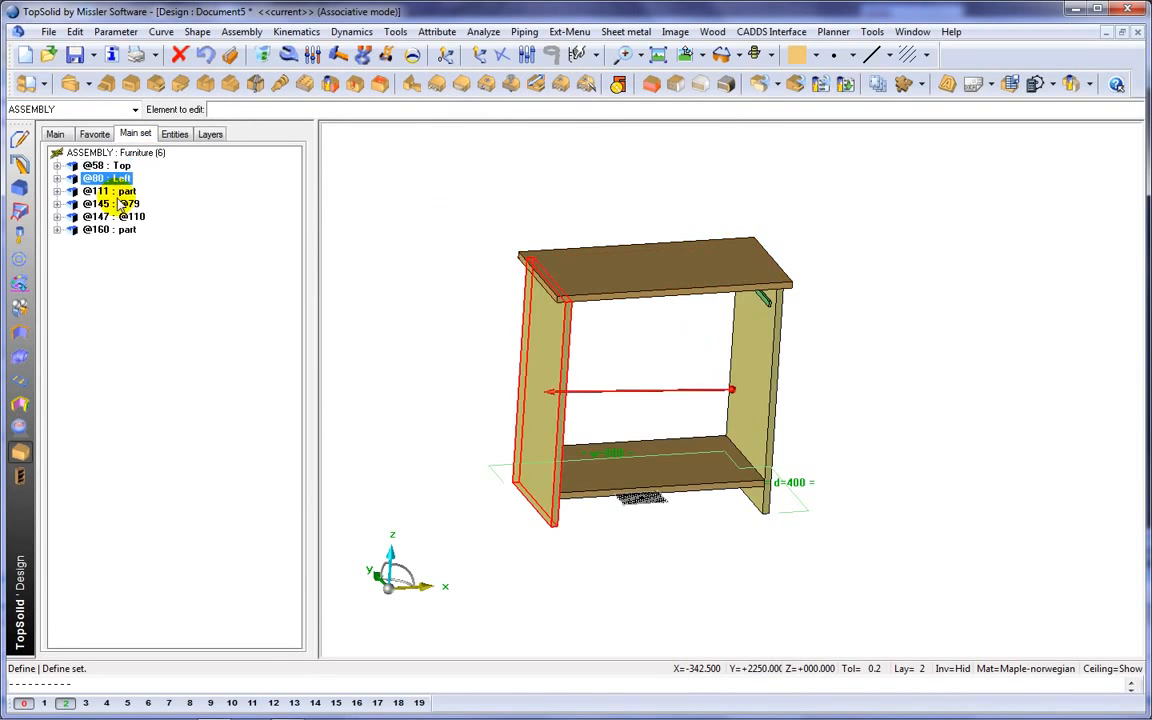
Bound a 40 mm high, 22 mm thick constrained block between the two side panels, starting from their front edge.
{"action": "left_click", "coordinate": [651, 85]}
{"action": "left_click", "coordinate": [268, 110]}
{"action": "type", "text": "40"}
{"action": "left_click", "coordinate": [398, 346]}
{"action": "left_click", "coordinate": [653, 366]}
{"action": "left_click", "coordinate": [677, 367]}
{"action": "type", "text": "22"}
{"action": "key", "text": "Return"}
{"action": "middle_click_drag", "start_coordinate": [734, 368], "coordinate": [630, 256]}
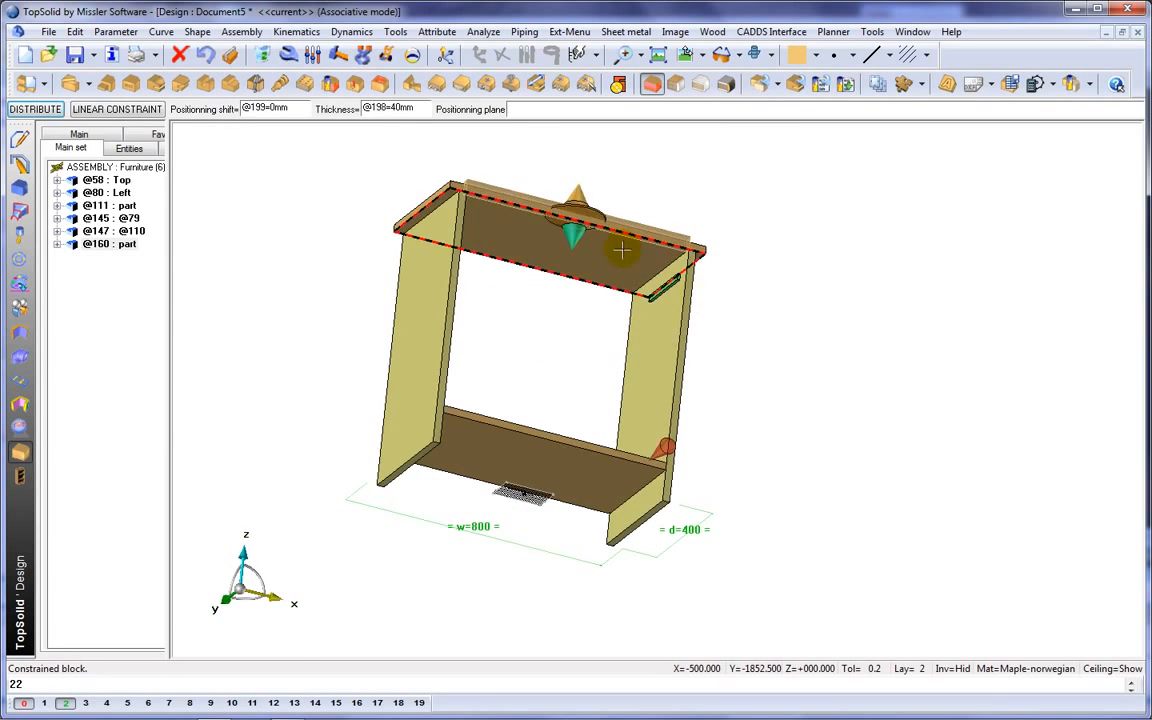
Position the front rail below the top panel's underside with a positioning shift of 160 mm.
{"action": "left_click", "coordinate": [620, 249]}
{"action": "middle_click_drag", "start_coordinate": [565, 153], "coordinate": [606, 195]}
{"action": "scroll", "coordinate": [672, 218], "scroll_direction": "up", "scroll_amount": 3}
{"action": "type", "text": "160"}
{"action": "key", "text": "Return"}
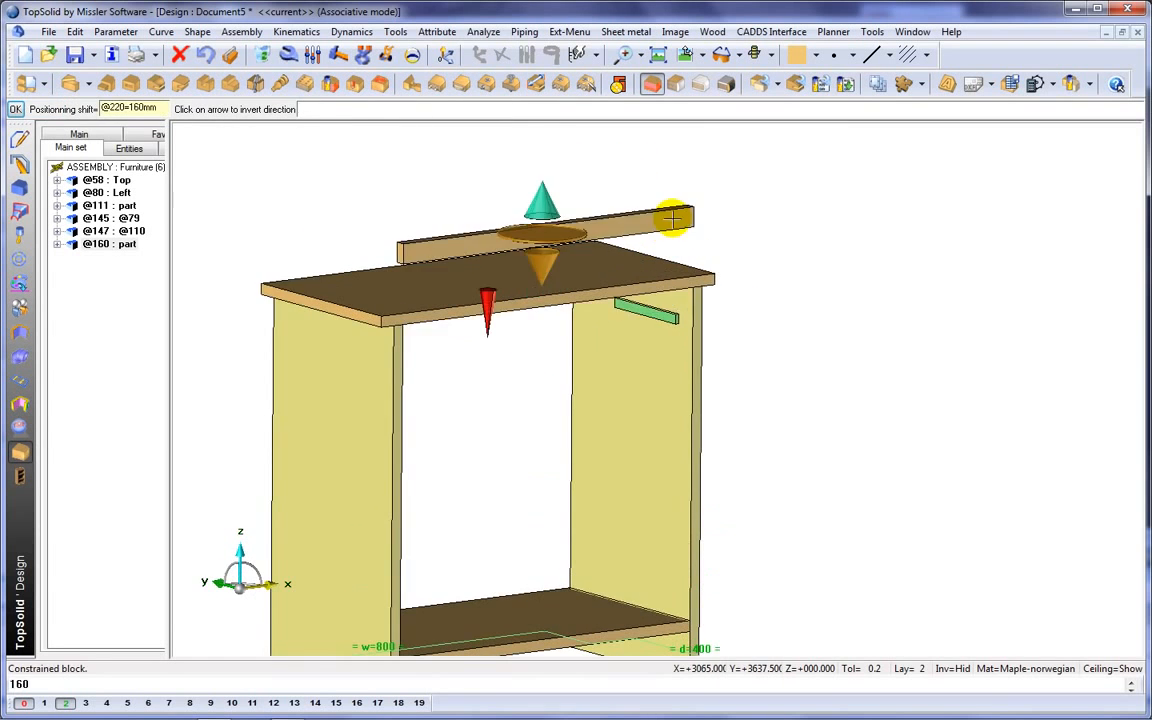
{"action": "left_click", "coordinate": [488, 311]}
{"action": "key", "text": "Return"}
{"action": "middle_click_drag", "start_coordinate": [792, 260], "coordinate": [823, 201]}
{"action": "scroll", "coordinate": [823, 201], "scroll_direction": "down", "scroll_amount": 1}
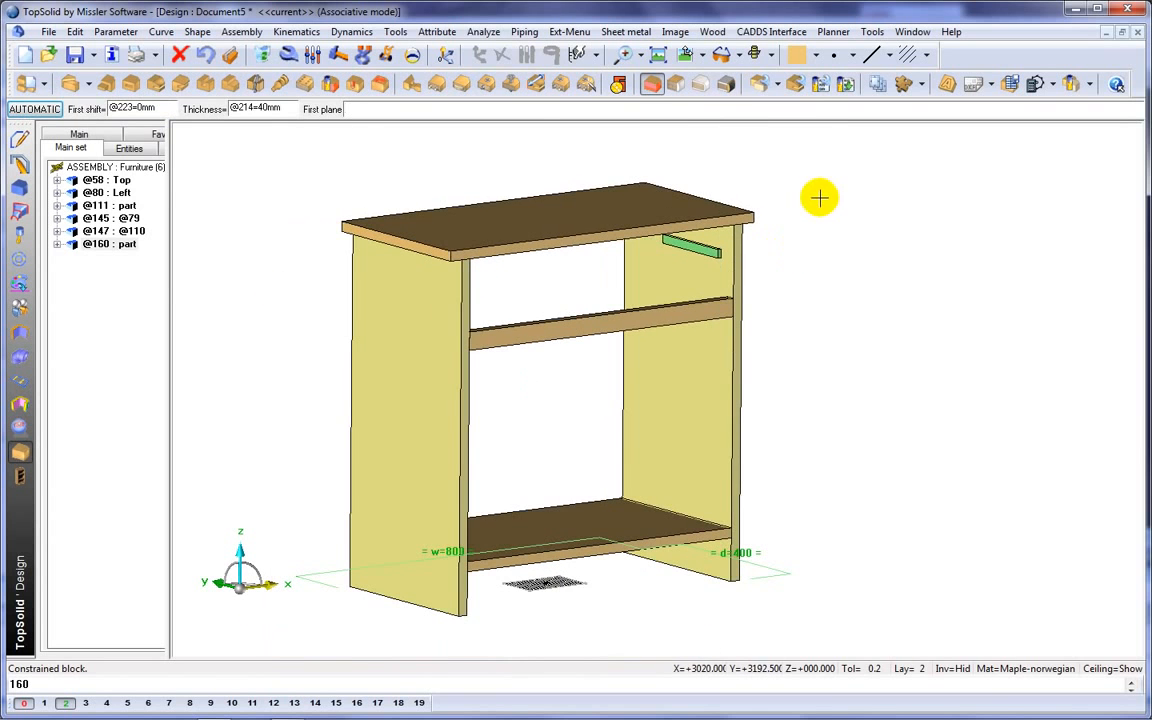
Define the front rail as a part designated Facade.
{"action": "left_click", "coordinate": [618, 84]}
{"action": "left_click", "coordinate": [600, 326]}
{"action": "type", "text": "Faca"}
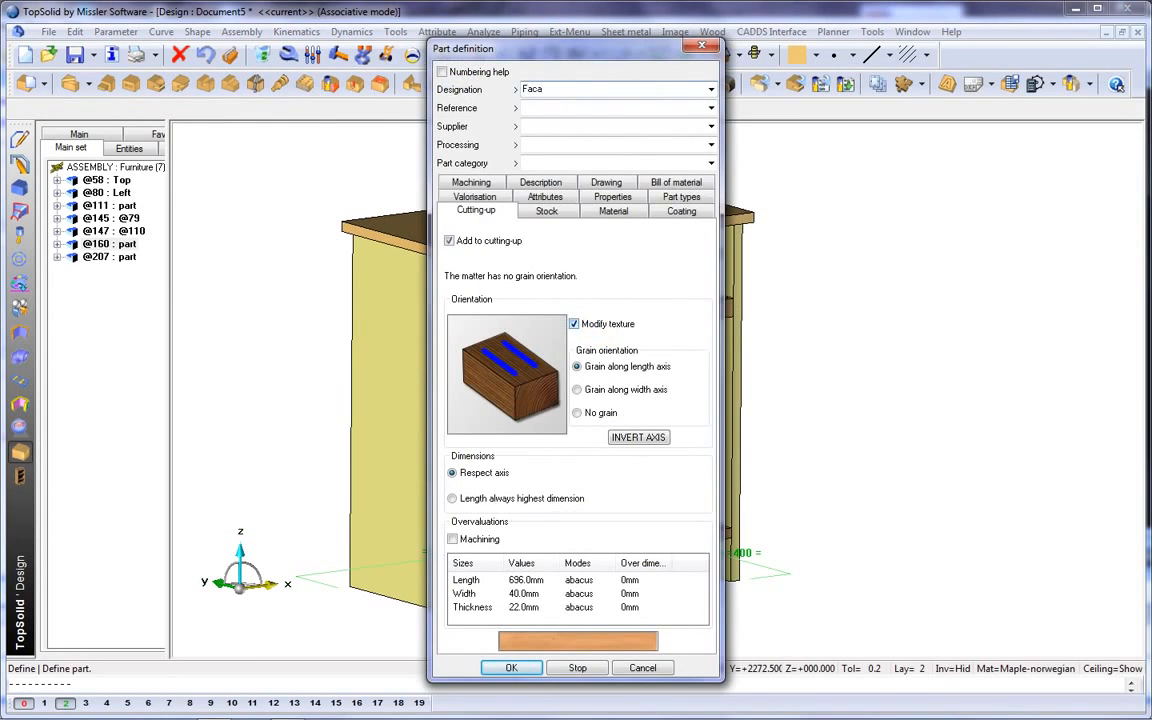
{"action": "type", "text": "de"}
{"action": "key", "text": "Return"}
{"action": "key", "text": "Escape"}
{"action": "middle_click_drag", "start_coordinate": [248, 322], "coordinate": [315, 328]}
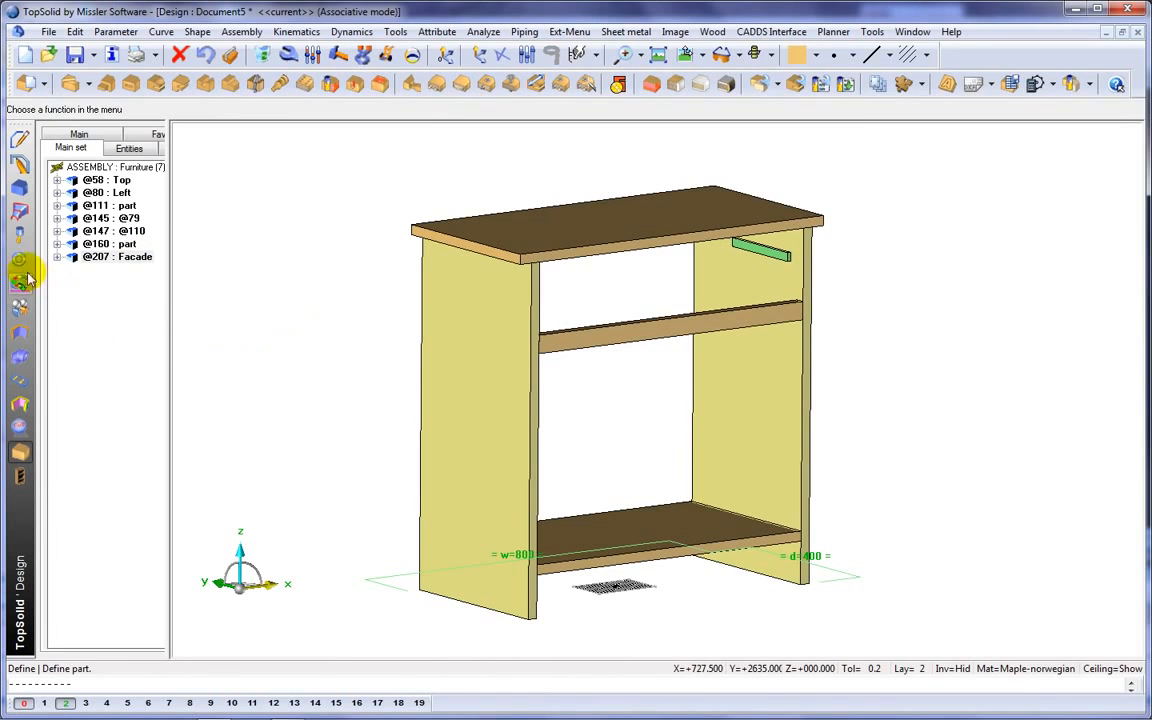
Include the Demo Furniture Plinth component with code P60 along the left side panel's outer bottom edge.
{"action": "left_click", "coordinate": [20, 260]}
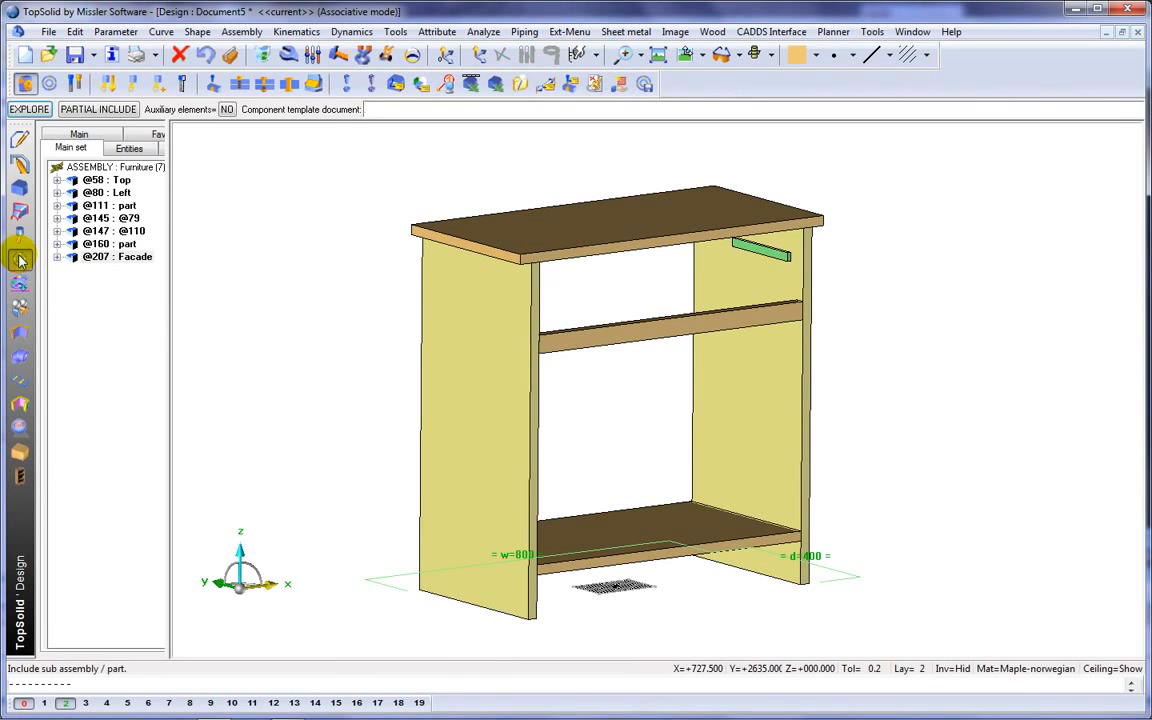
{"action": "left_click", "coordinate": [48, 83]}
{"action": "left_click", "coordinate": [48, 83]}
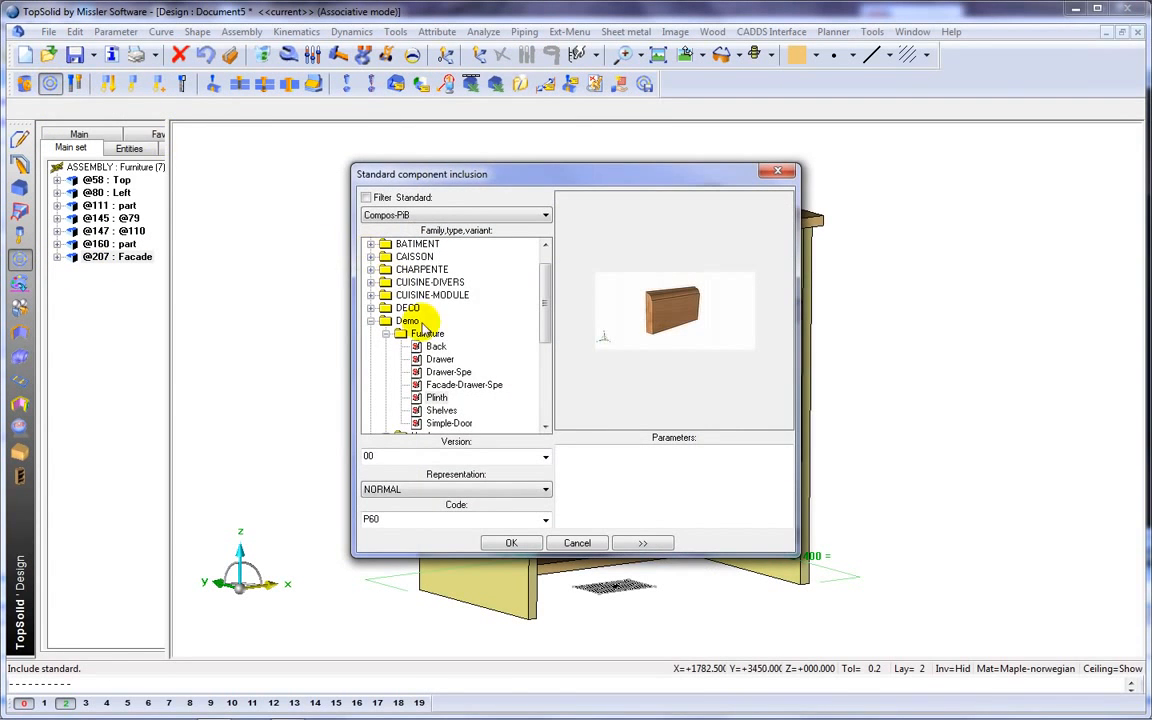
{"action": "left_click", "coordinate": [511, 543]}
{"action": "scroll", "coordinate": [501, 604], "scroll_direction": "up", "scroll_amount": 3}
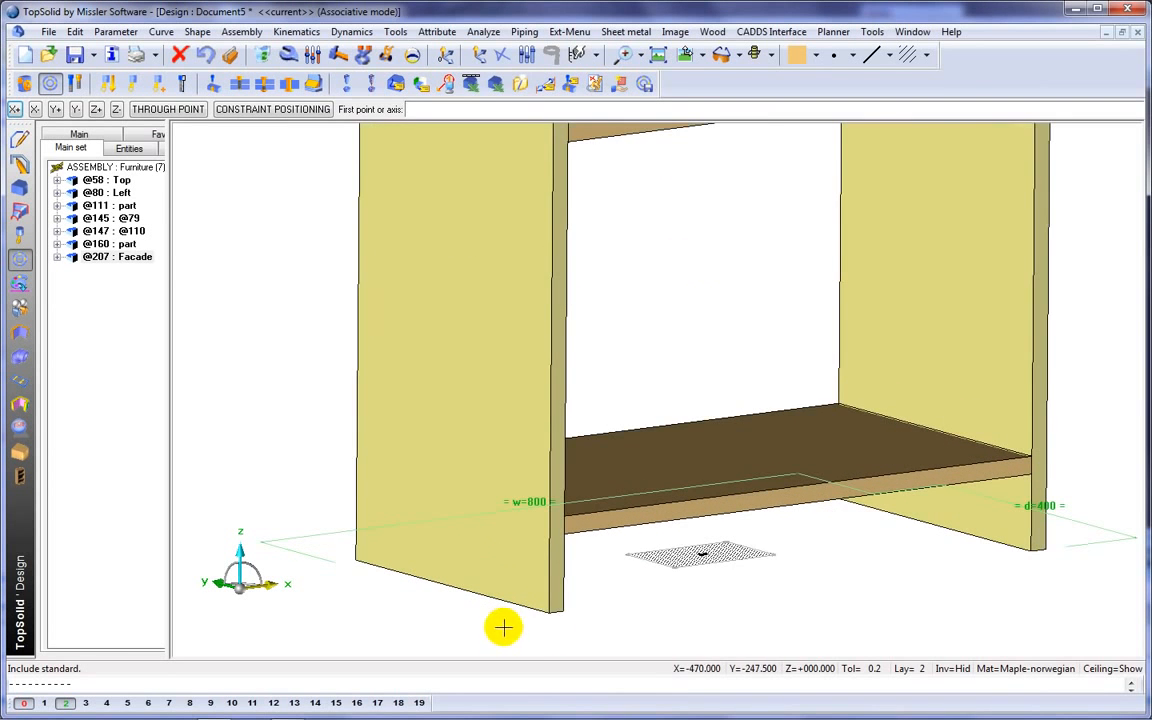
{"action": "left_click", "coordinate": [548, 615]}
{"action": "left_click", "coordinate": [355, 559]}
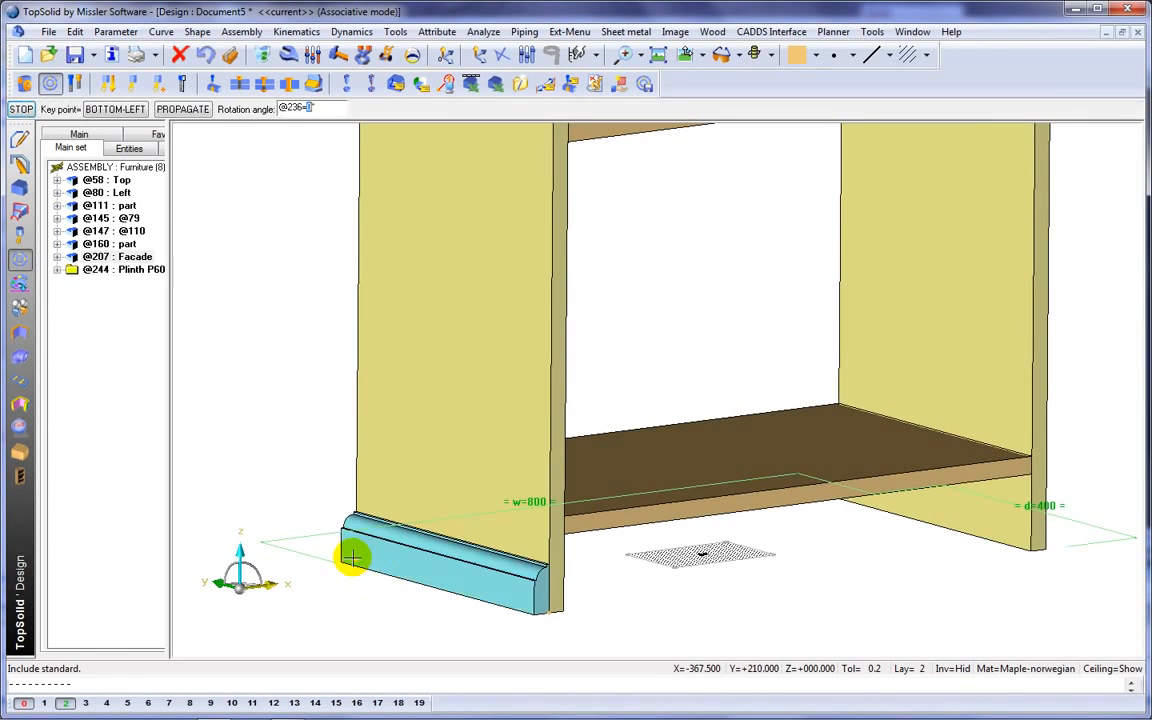
{"action": "scroll", "coordinate": [286, 465], "scroll_direction": "down", "scroll_amount": 3}
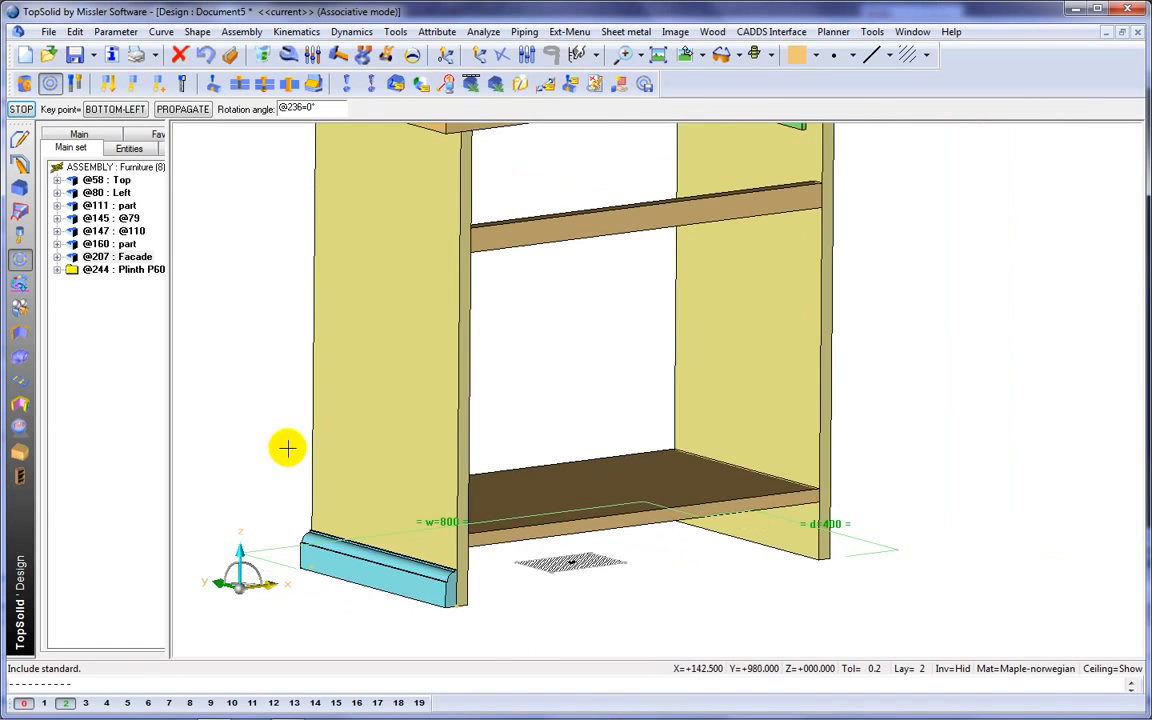
{"action": "right_click", "coordinate": [278, 424]}
Place a second P60 plinth along the opposite side panel's outer bottom edge.
{"action": "middle_click_drag", "start_coordinate": [941, 555], "coordinate": [643, 591]}
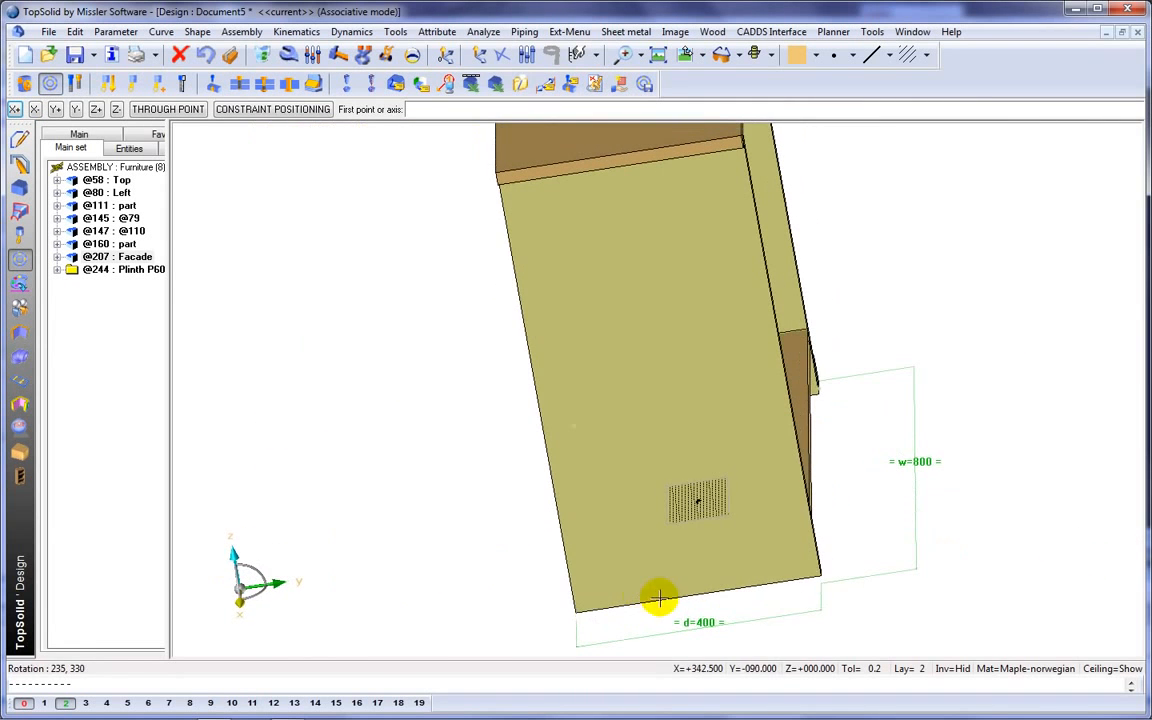
{"action": "left_click", "coordinate": [818, 571]}
{"action": "left_click", "coordinate": [575, 612]}
{"action": "middle_click_drag", "start_coordinate": [575, 612], "coordinate": [602, 594]}
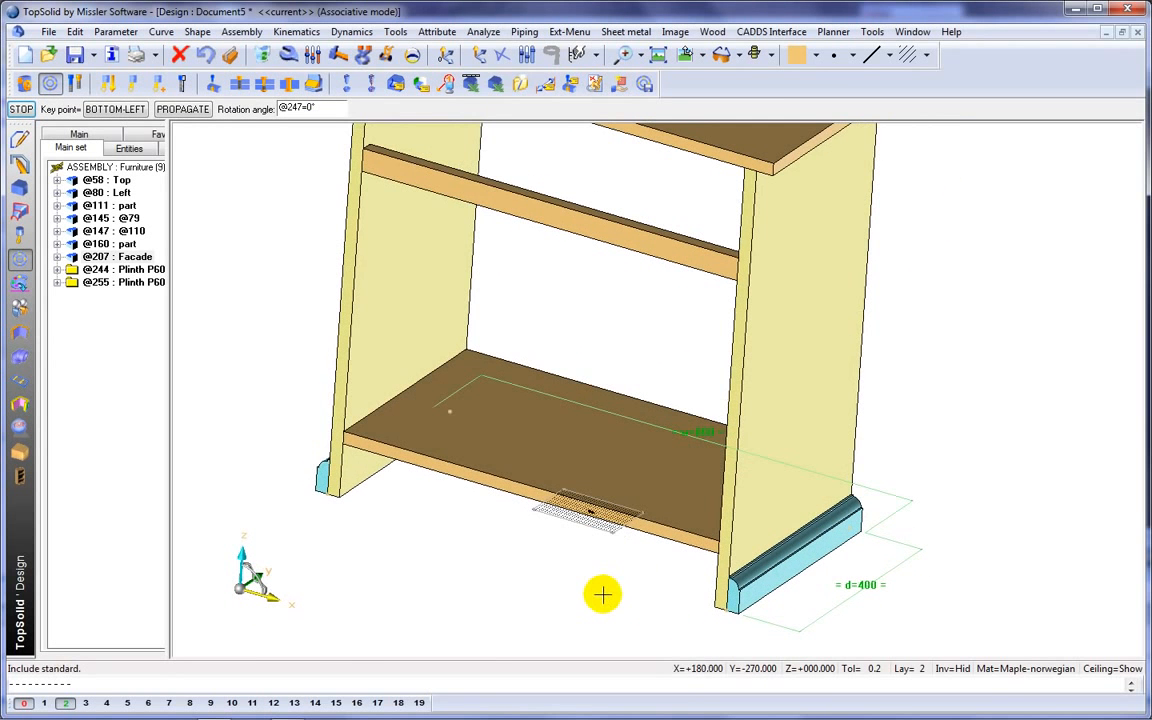
{"action": "left_click", "coordinate": [602, 594]}
Place a third P60 plinth across the cabinet front between the outer bottom corners of the side plinths.
{"action": "left_click", "coordinate": [738, 618]}
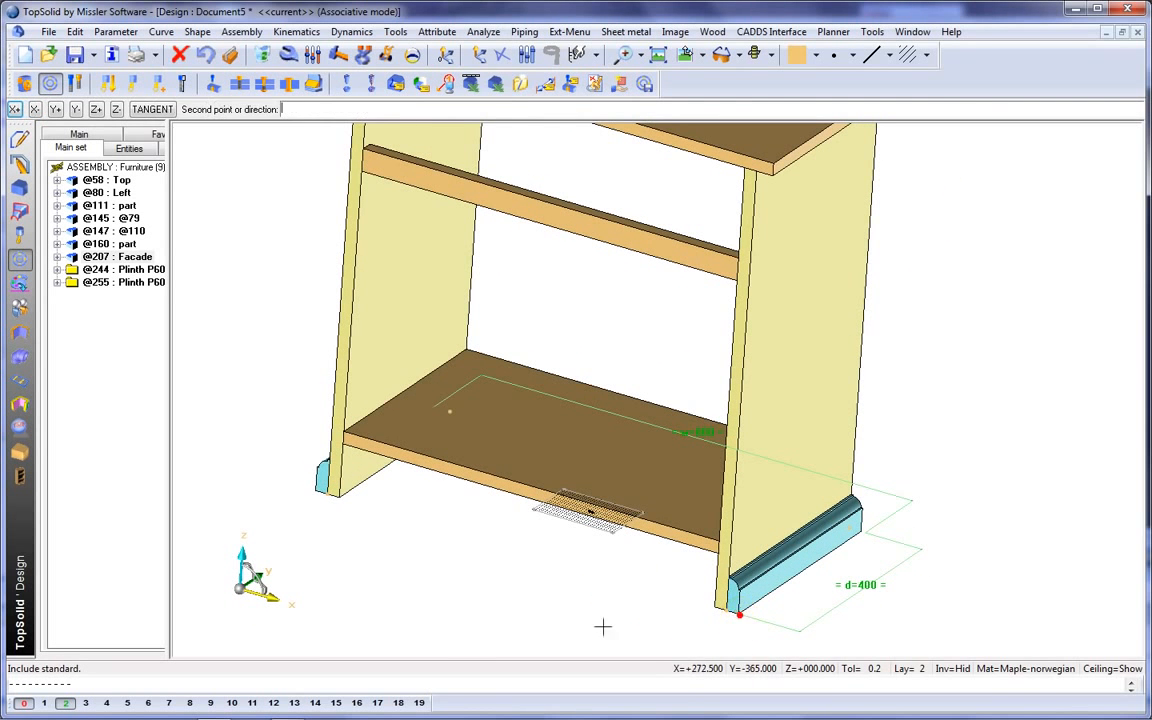
{"action": "left_click", "coordinate": [314, 490]}
{"action": "middle_click_drag", "start_coordinate": [314, 490], "coordinate": [398, 527]}
{"action": "left_click", "coordinate": [358, 553]}
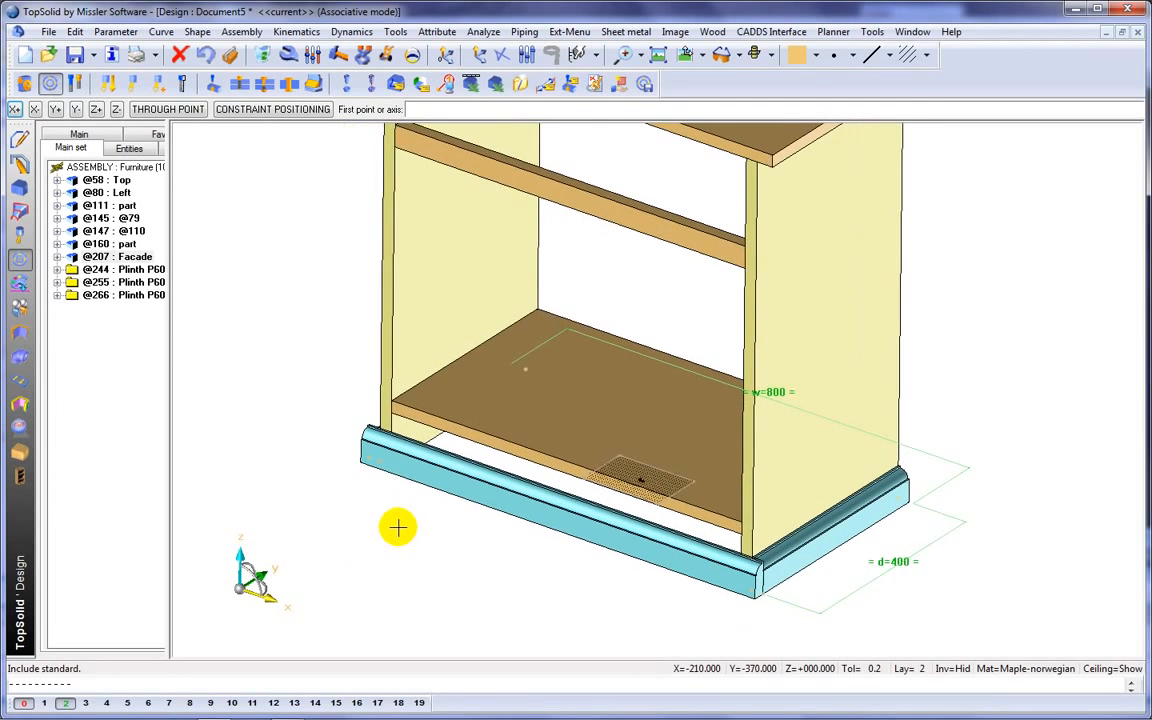
Use the plinth process to mitre cut the front plinth against both side plinths at the front corners.
{"action": "left_click", "coordinate": [215, 88]}
{"action": "left_click", "coordinate": [638, 540]}
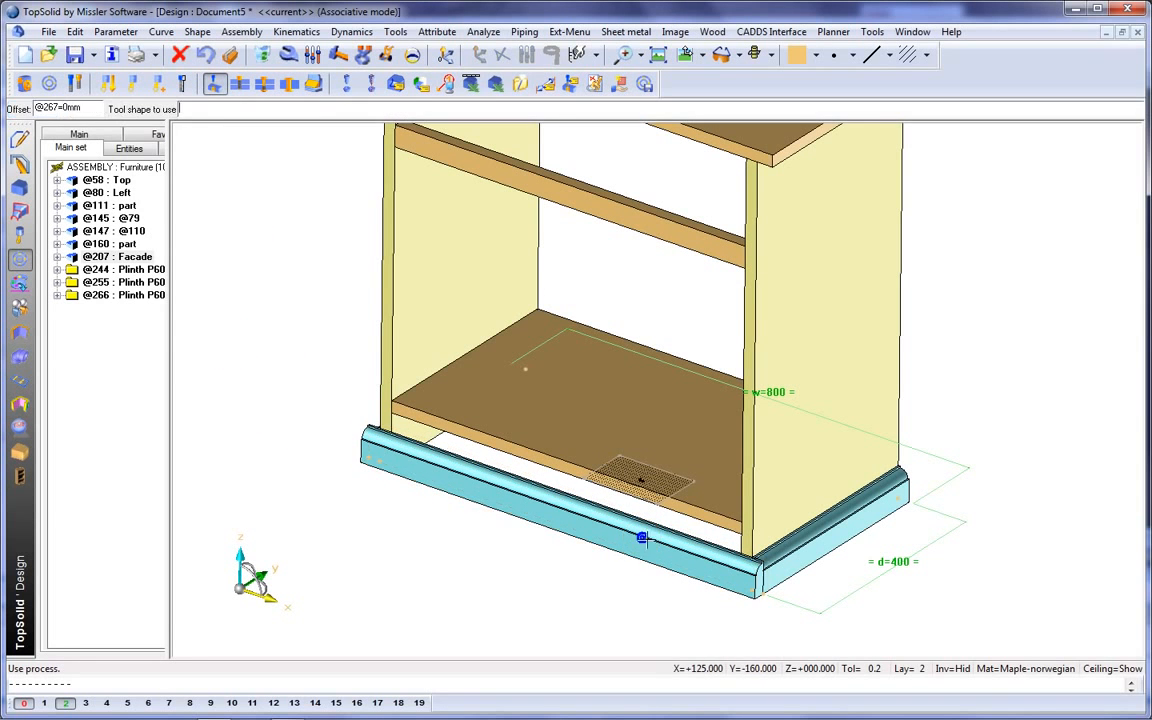
{"action": "left_click", "coordinate": [823, 546]}
{"action": "left_click", "coordinate": [821, 550]}
{"action": "middle_click_drag", "start_coordinate": [471, 521], "coordinate": [581, 553]}
{"action": "left_click", "coordinate": [584, 563]}
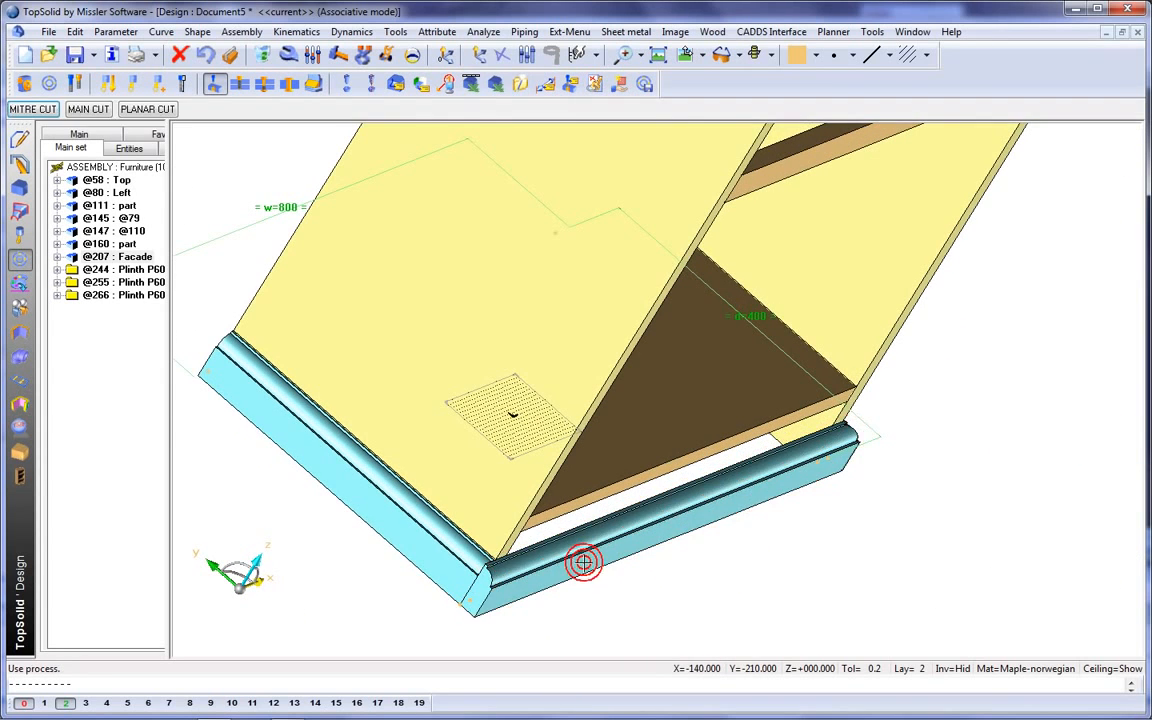
{"action": "left_click", "coordinate": [437, 536]}
{"action": "left_click", "coordinate": [437, 536]}
Switch the left side plinth to the taller code and apply the change to the other plinths.
{"action": "middle_click_drag", "start_coordinate": [437, 535], "coordinate": [337, 509]}
{"action": "left_click", "coordinate": [288, 55]}
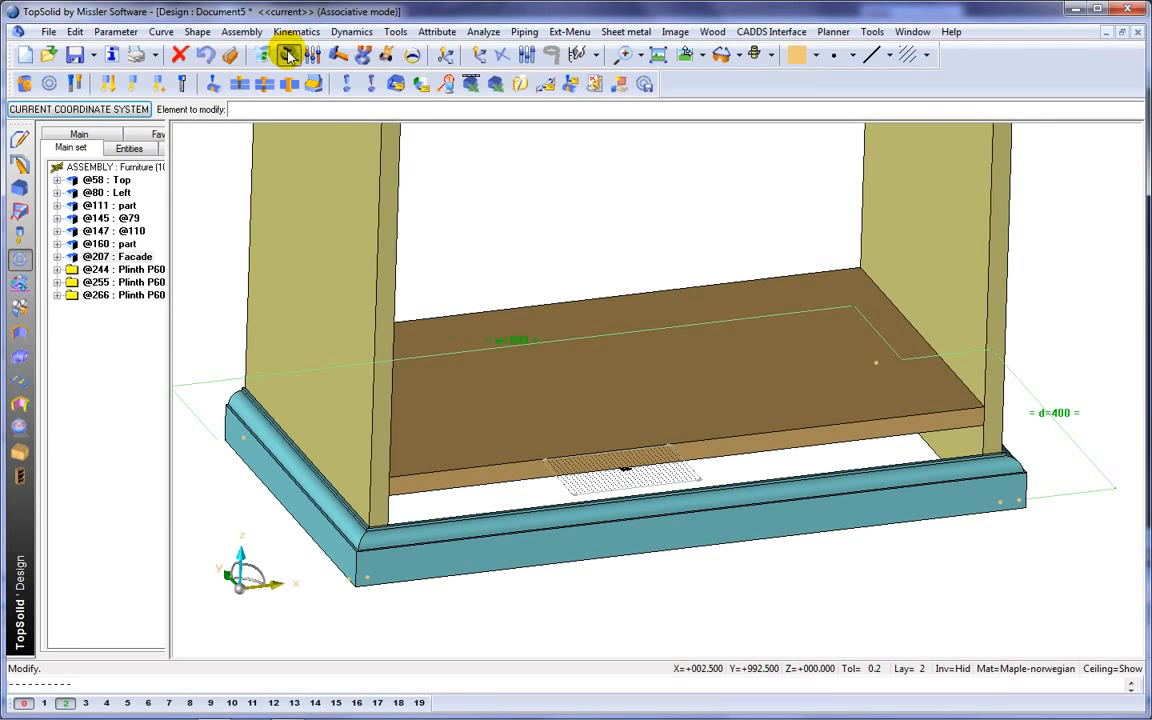
{"action": "left_click", "coordinate": [253, 421]}
{"action": "left_click", "coordinate": [239, 109]}
{"action": "left_click", "coordinate": [216, 152]}
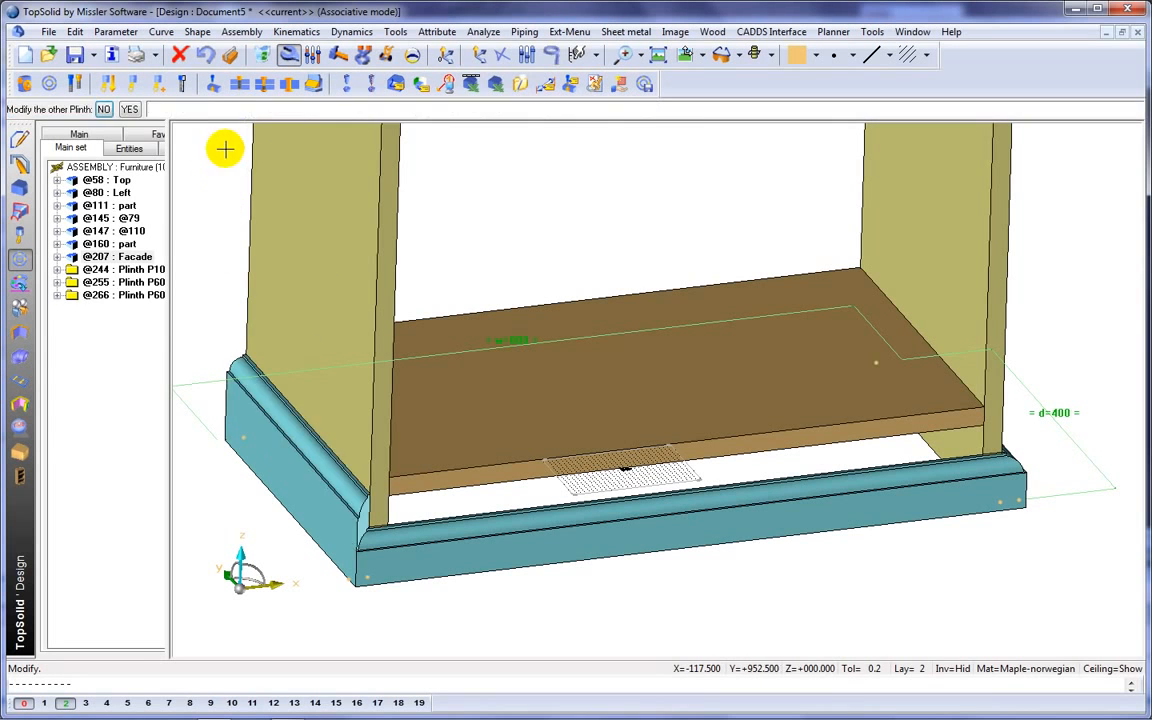
{"action": "left_click", "coordinate": [130, 109]}
Modify the left side panel's constraints, setting its positioning shift to 30 mm.
{"action": "mouse_move", "coordinate": [640, 395]}
{"action": "middle_mouse_down"}
{"action": "mouse_move", "coordinate": [656, 404]}
{"action": "mouse_move", "coordinate": [650, 442]}
{"action": "mouse_move", "coordinate": [536, 410]}
{"action": "mouse_move", "coordinate": [458, 414]}
{"action": "mouse_move", "coordinate": [627, 417]}
{"action": "mouse_move", "coordinate": [627, 429]}
{"action": "mouse_move", "coordinate": [643, 419]}
{"action": "middle_mouse_up"}
{"action": "left_click", "coordinate": [504, 313]}
{"action": "scroll", "coordinate": [404, 278], "scroll_direction": "up", "scroll_amount": 2}
{"action": "middle_click_drag", "start_coordinate": [404, 278], "coordinate": [404, 357]}
{"action": "left_click", "coordinate": [575, 352]}
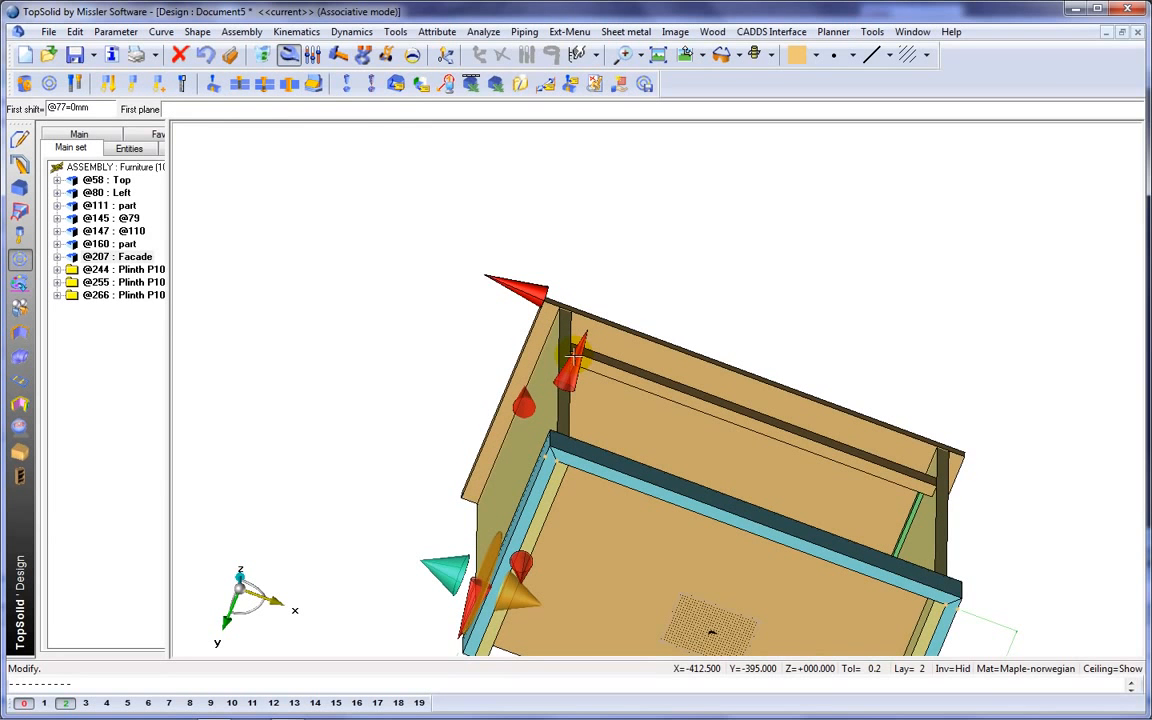
{"action": "left_click", "coordinate": [575, 352]}
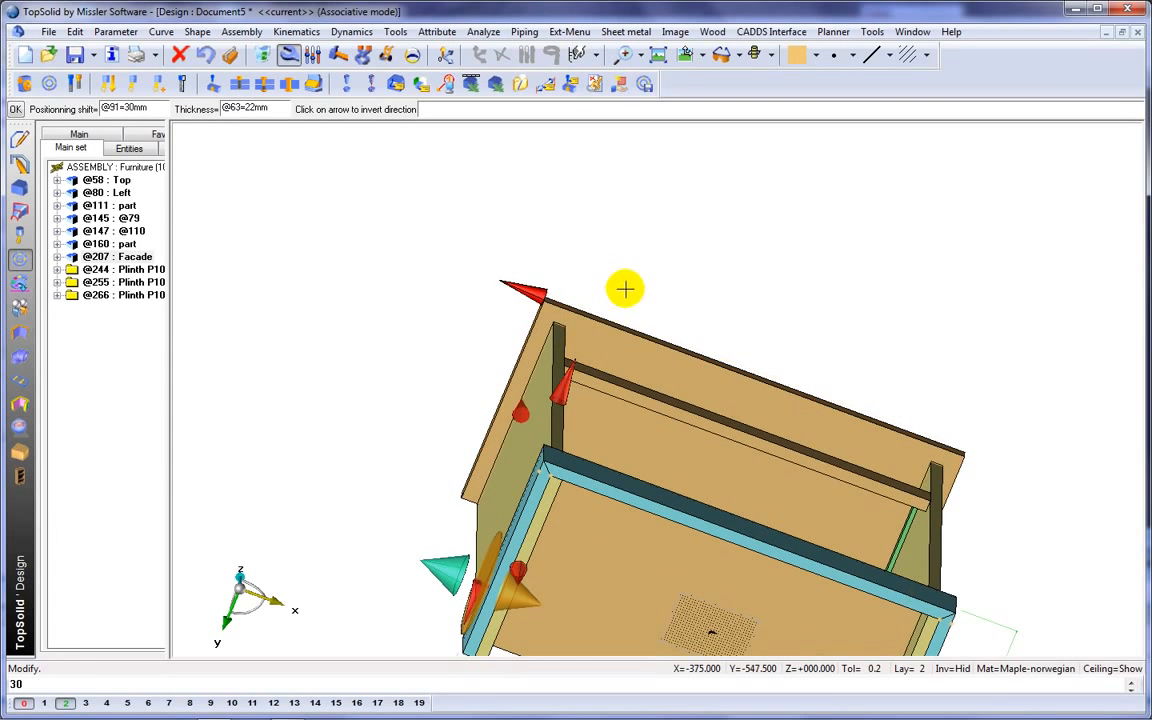
{"action": "key", "text": "Return"}
Fillet the two front vertical corners of the top panel with a 30 mm radius.
{"action": "middle_click_drag", "start_coordinate": [638, 249], "coordinate": [633, 345]}
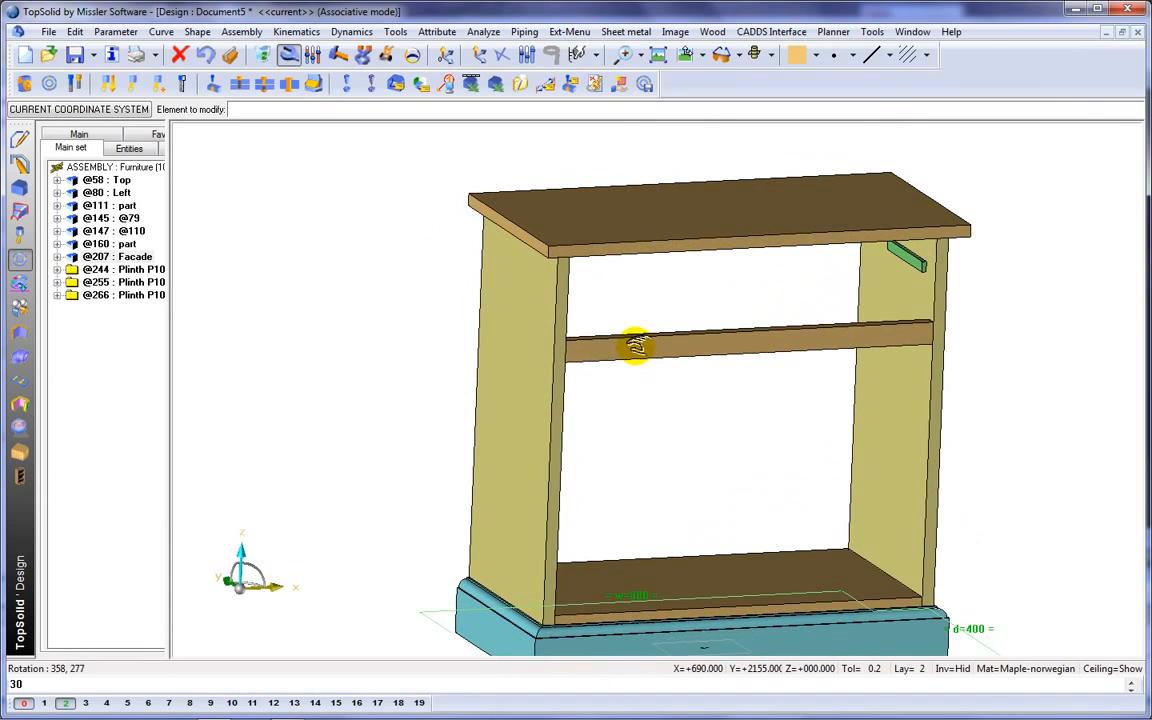
{"action": "left_click", "coordinate": [20, 189]}
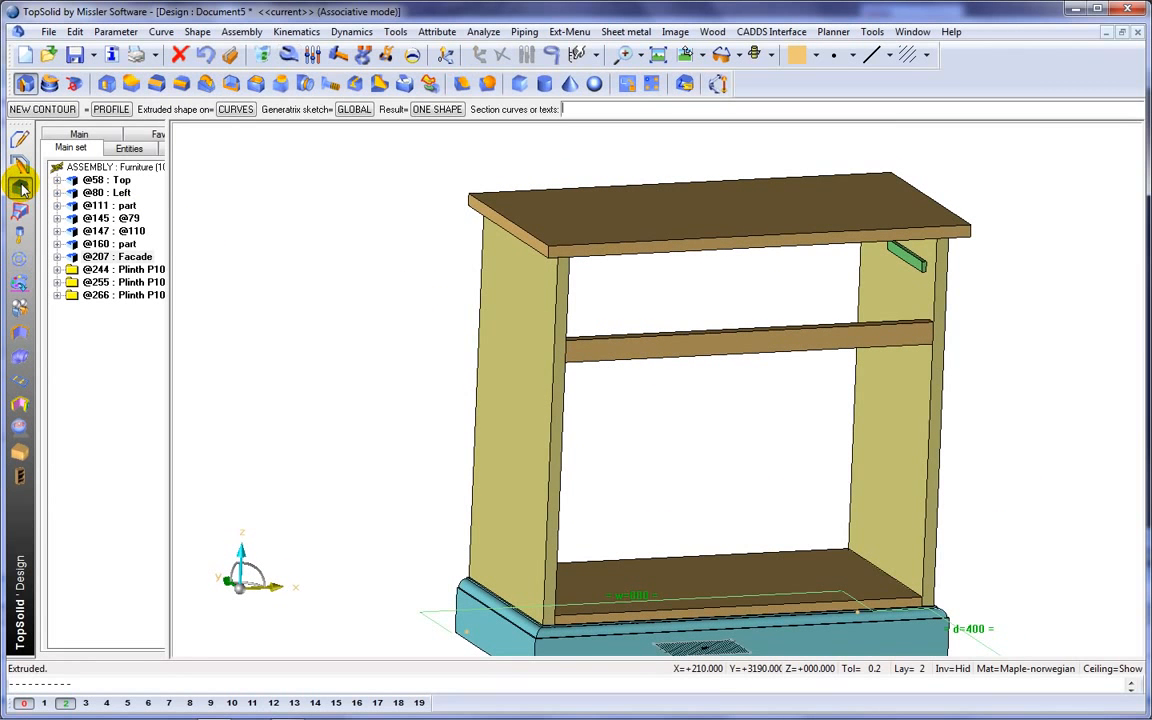
{"action": "left_click", "coordinate": [182, 84]}
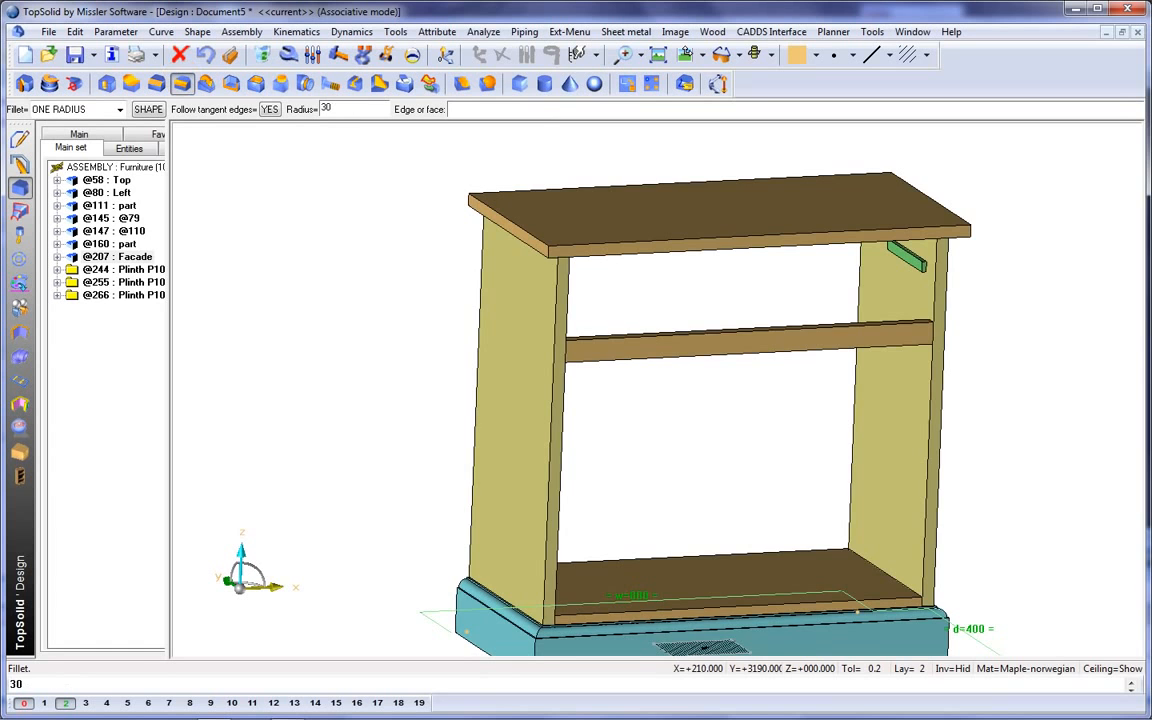
{"action": "scroll", "coordinate": [596, 284], "scroll_direction": "up", "scroll_amount": 3}
{"action": "left_click", "coordinate": [511, 240]}
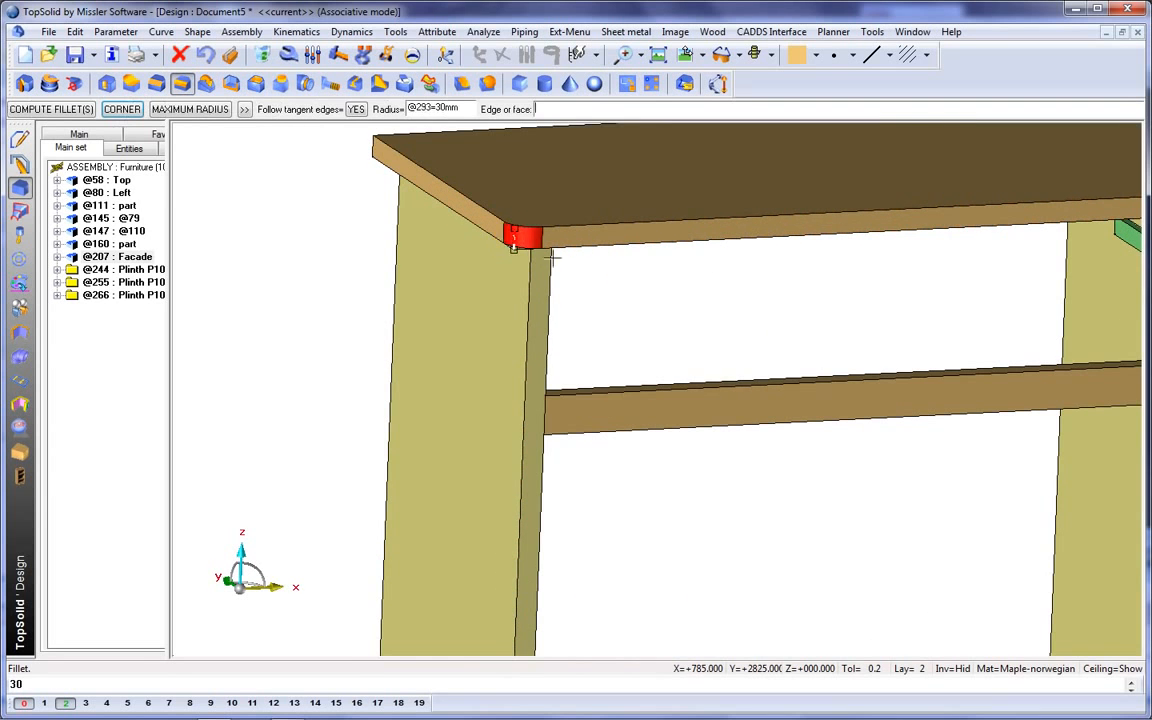
{"action": "middle_click_drag", "start_coordinate": [767, 277], "coordinate": [400, 333]}
{"action": "left_click", "coordinate": [896, 256]}
{"action": "right_click", "coordinate": [946, 260]}
{"action": "middle_click_drag", "start_coordinate": [957, 371], "coordinate": [911, 304]}
Mould the top panel's side and front edges with the TopSolid'Wood Profilage Type 1 tool, version 01.
{"action": "scroll", "coordinate": [1018, 273], "scroll_direction": "down", "scroll_amount": 5}
{"action": "scroll", "coordinate": [982, 270], "scroll_direction": "down", "scroll_amount": 3}
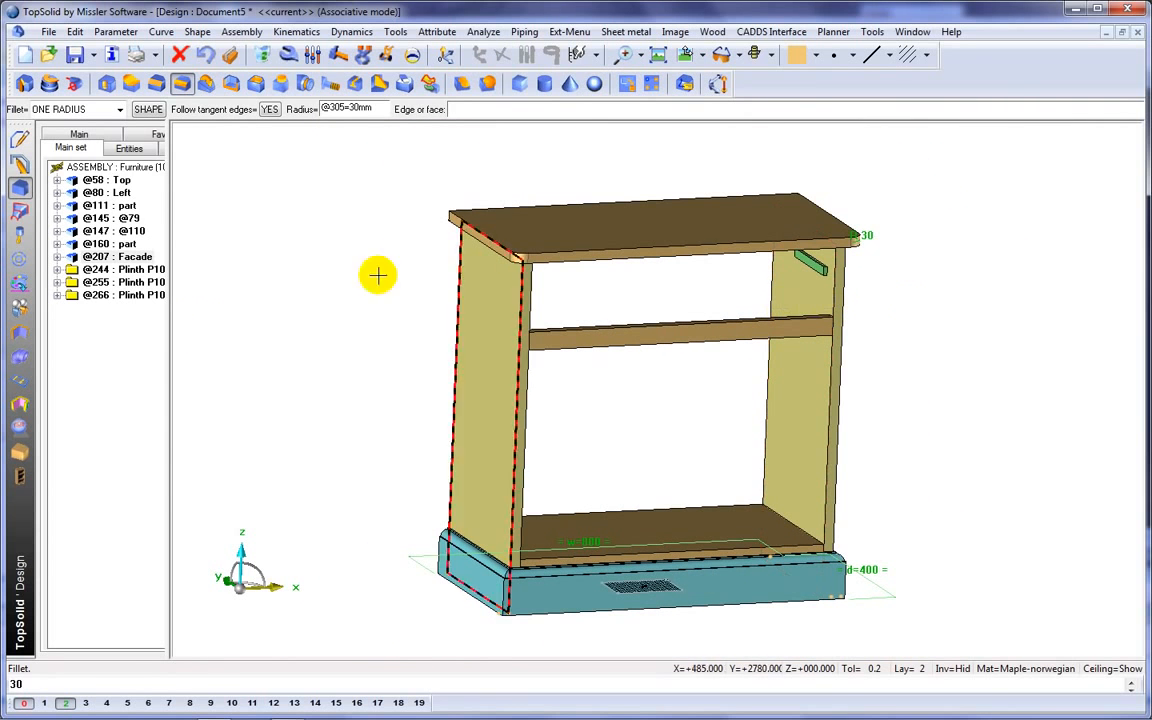
{"action": "left_click", "coordinate": [22, 450]}
{"action": "left_click", "coordinate": [156, 85]}
{"action": "left_click", "coordinate": [490, 226]}
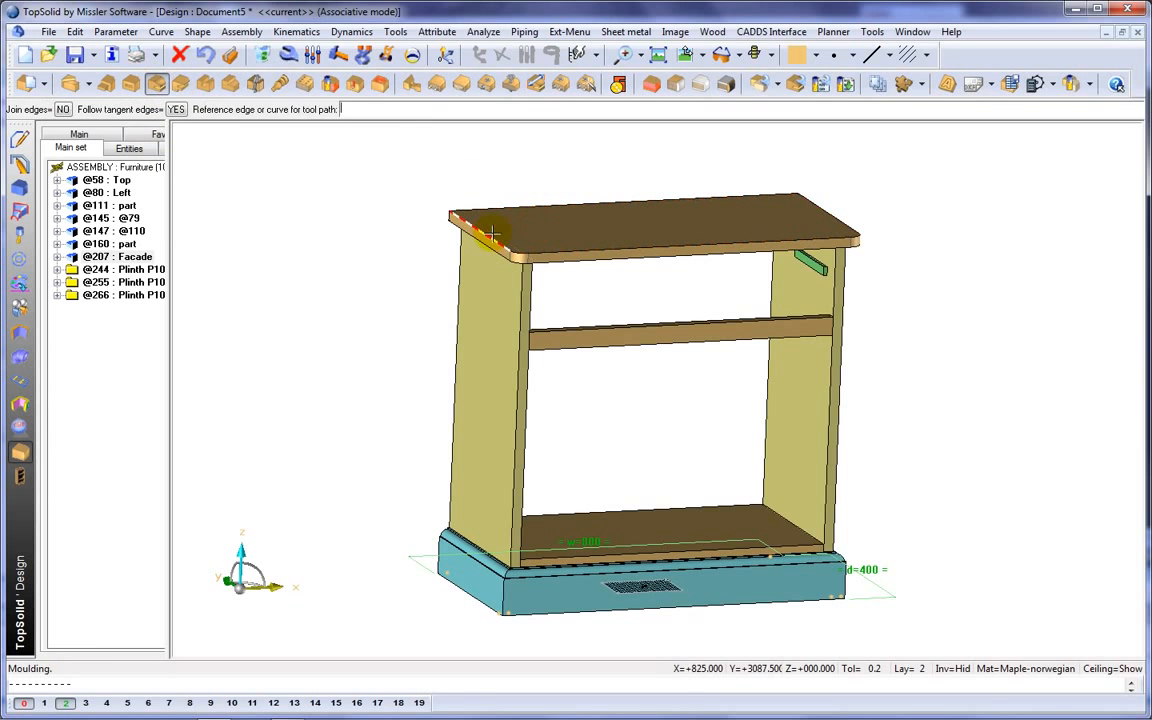
{"action": "left_click", "coordinate": [487, 235]}
{"action": "left_click", "coordinate": [364, 341]}
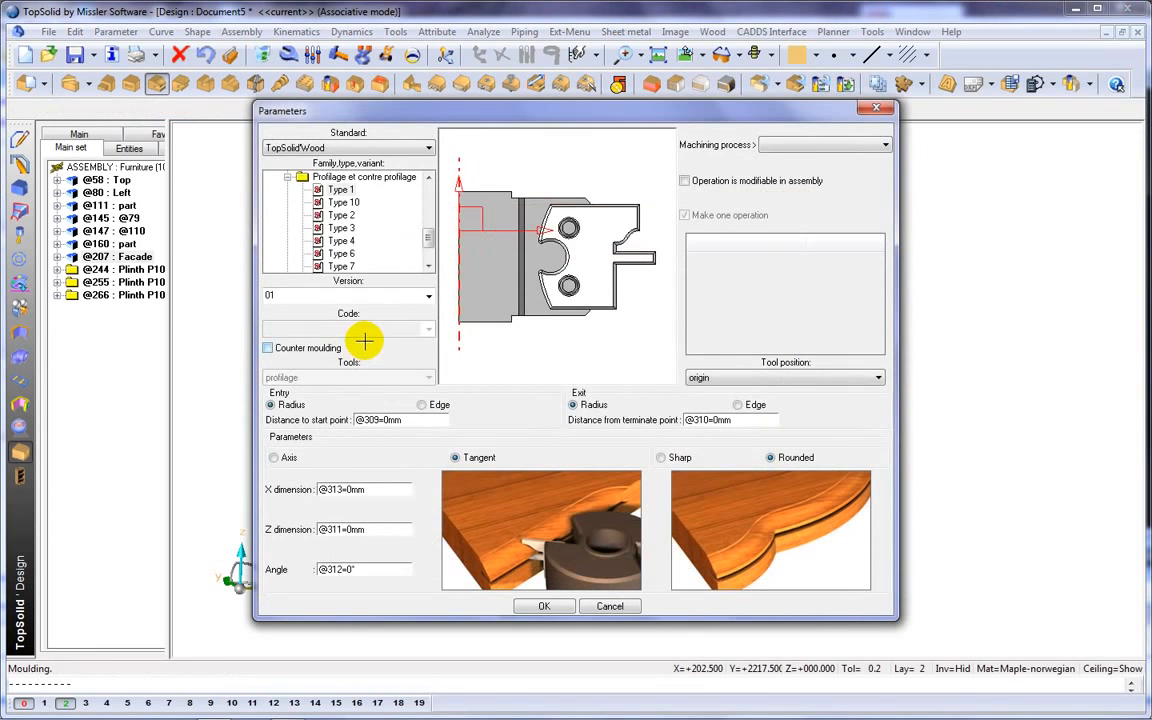
{"action": "left_click", "coordinate": [287, 177]}
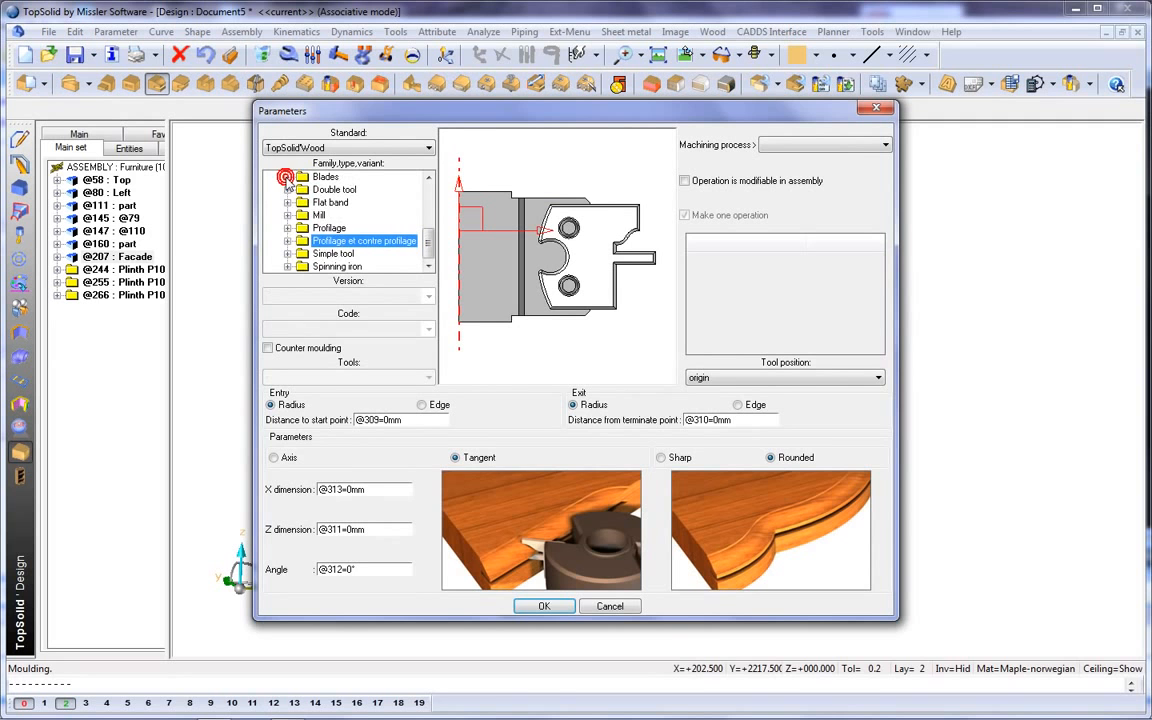
{"action": "left_click", "coordinate": [289, 228]}
{"action": "left_click", "coordinate": [338, 254]}
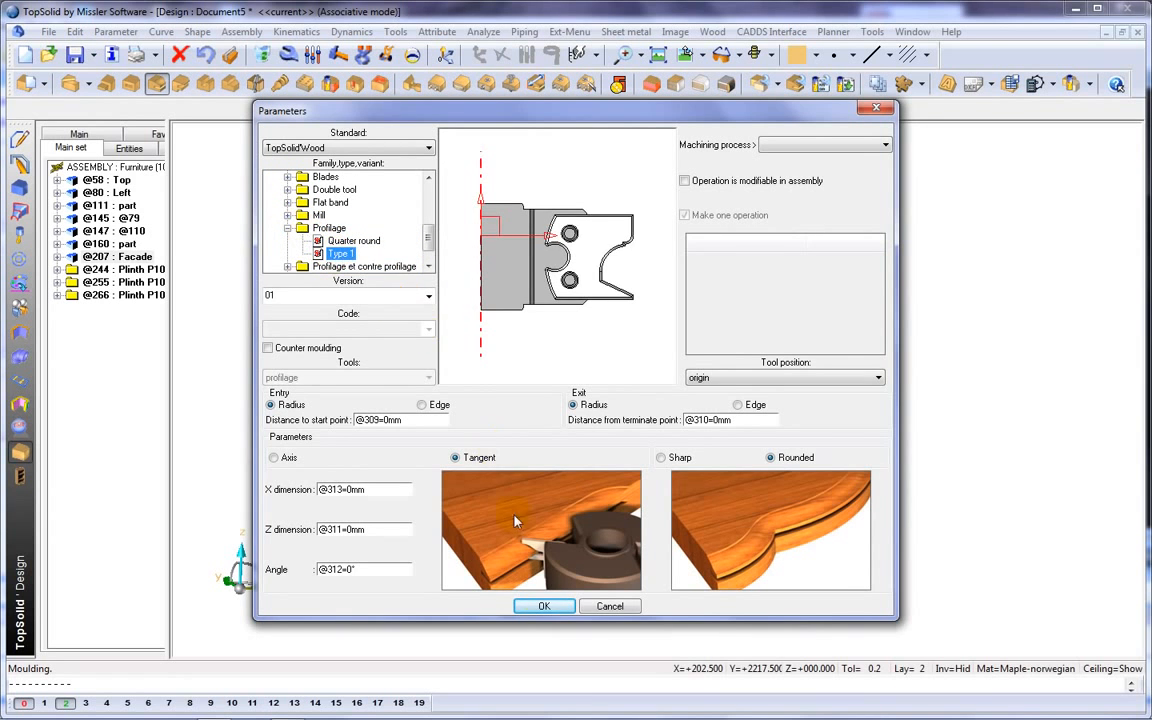
{"action": "left_click", "coordinate": [543, 606]}
{"action": "scroll", "coordinate": [432, 232], "scroll_direction": "up", "scroll_amount": 3}
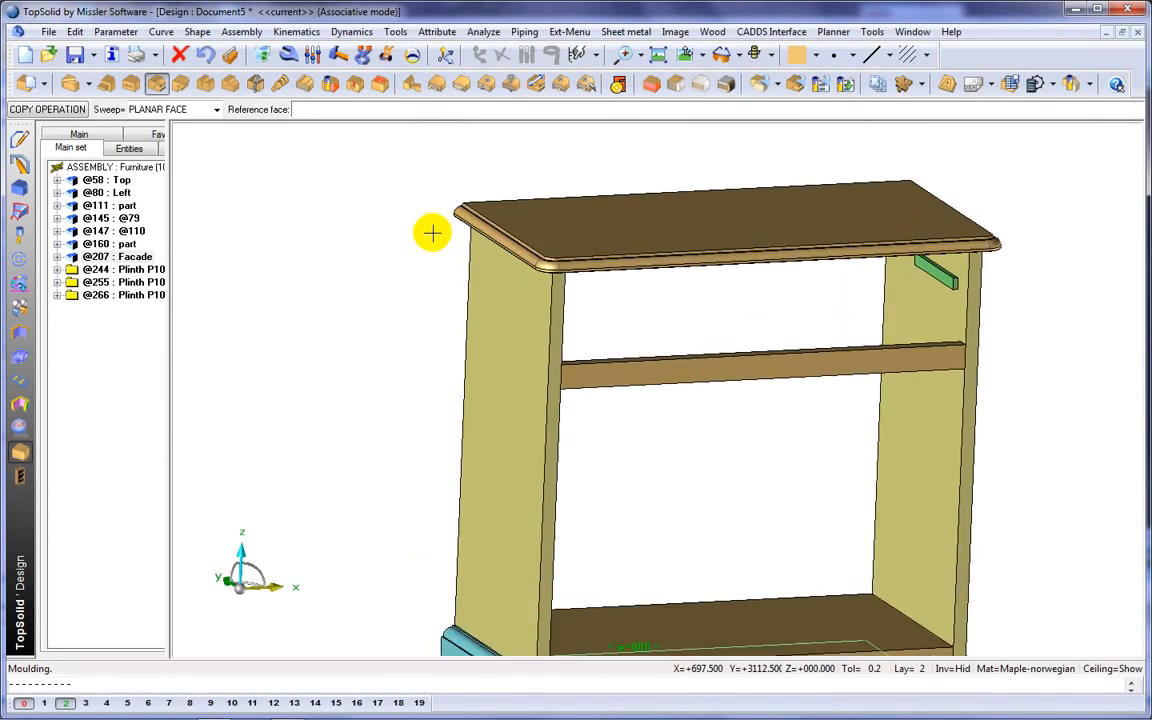
{"action": "scroll", "coordinate": [432, 232], "scroll_direction": "down", "scroll_amount": 3}
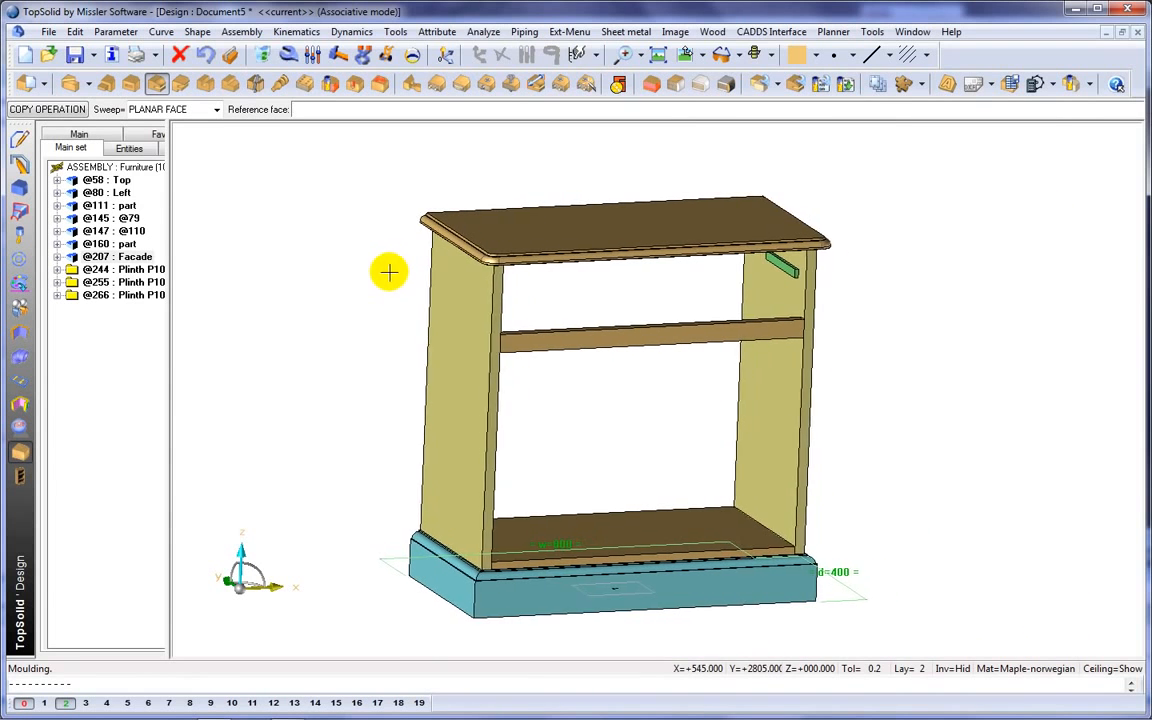
Create a 35 mm thick constrained upright between the bottom panel and front rail, shifted w/2-30 from both side panels.
{"action": "left_click", "coordinate": [651, 84]}
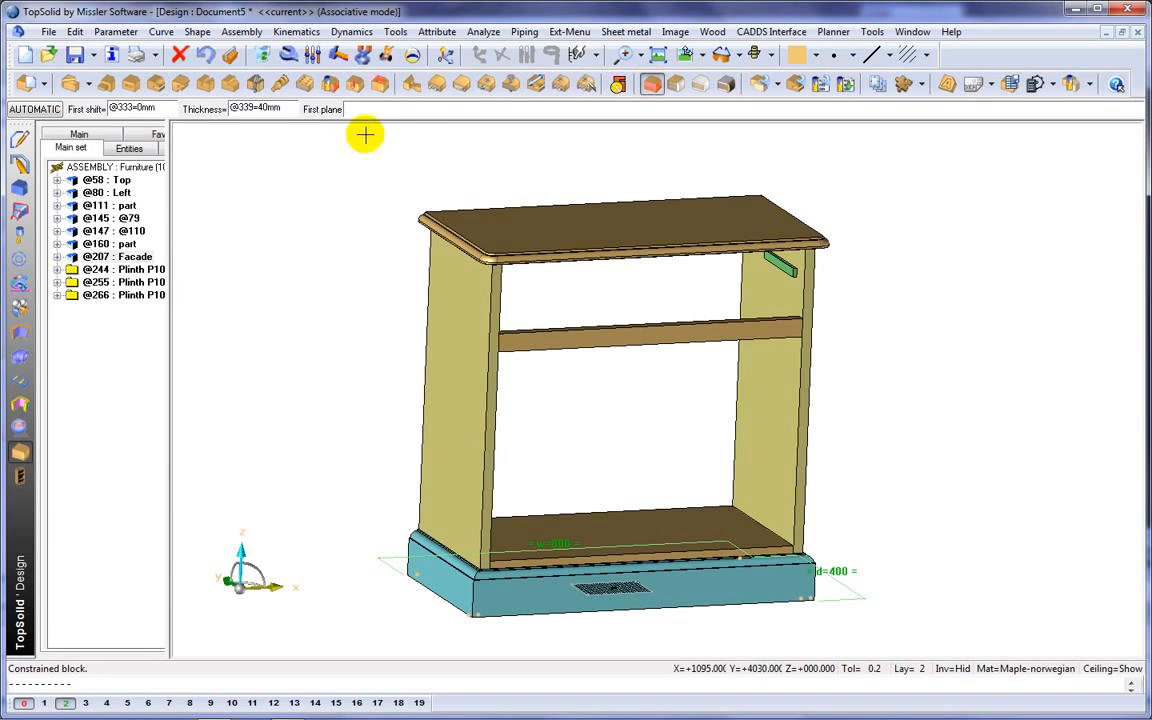
{"action": "left_click", "coordinate": [641, 533]}
{"action": "left_click", "coordinate": [633, 346]}
{"action": "type", "text": "w/2-30"}
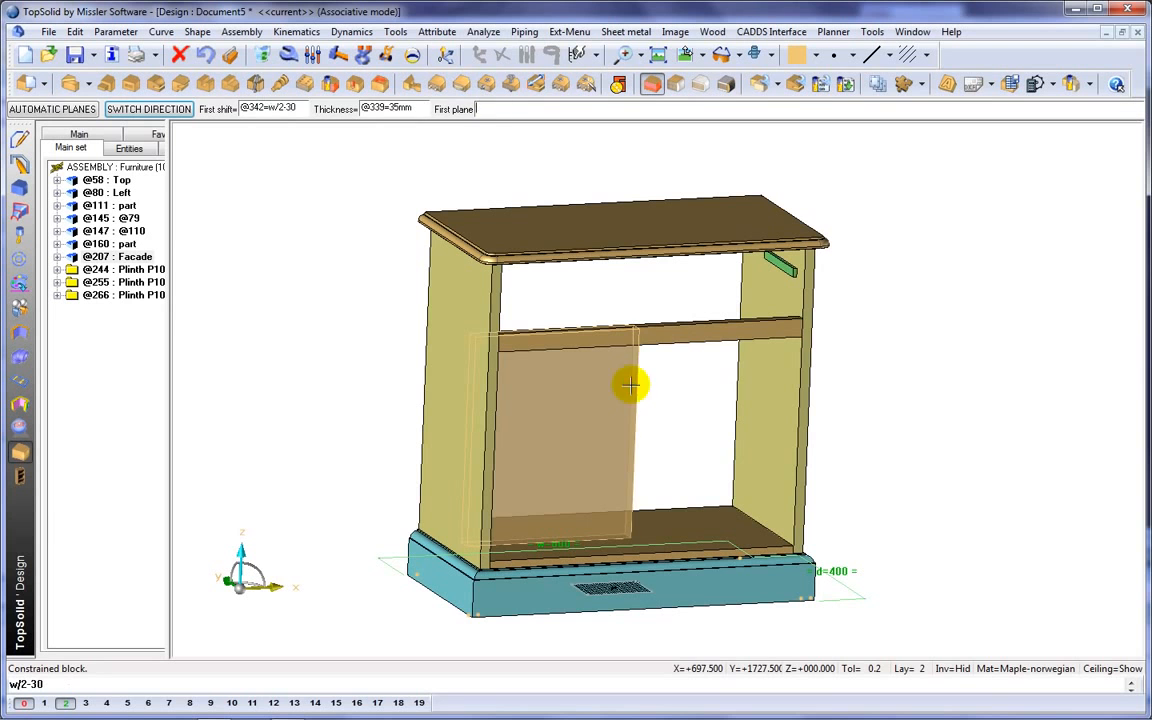
{"action": "left_click", "coordinate": [771, 391]}
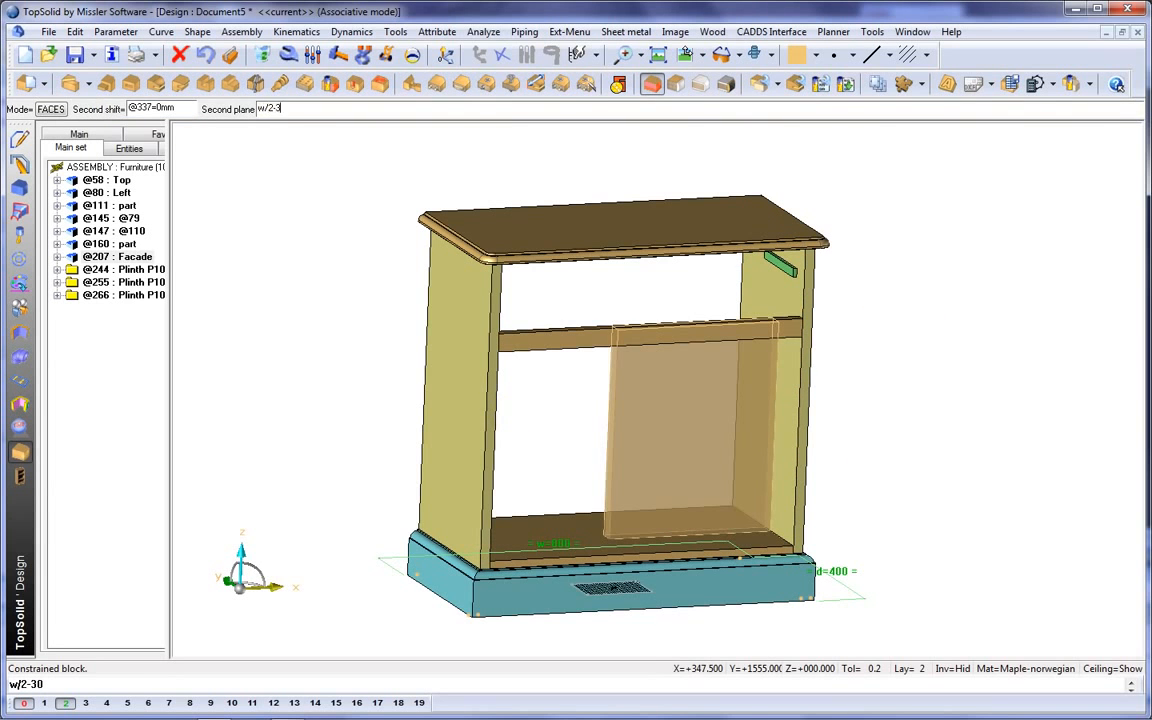
{"action": "middle_click_drag", "start_coordinate": [506, 411], "coordinate": [463, 414]}
{"action": "left_click", "coordinate": [463, 414]}
{"action": "left_click", "coordinate": [538, 566]}
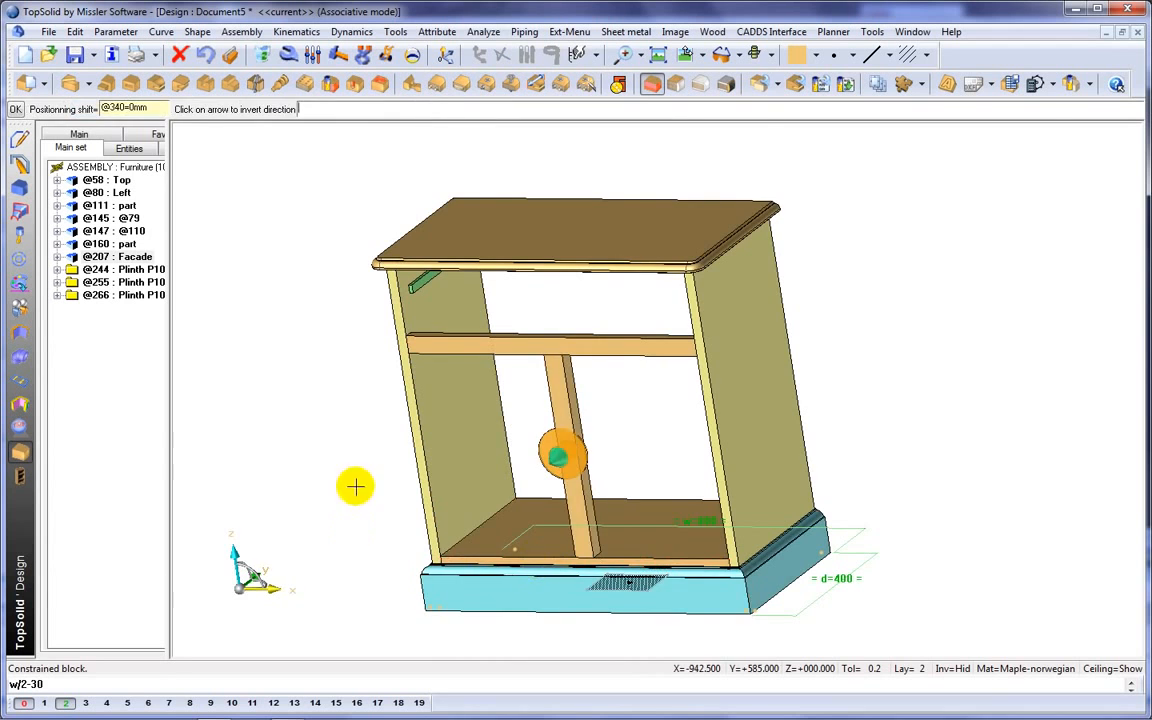
{"action": "left_click", "coordinate": [355, 496]}
Cut a router rabbet 10 mm wide and 6 mm deep along the central upright.
{"action": "middle_click_drag", "start_coordinate": [355, 496], "coordinate": [499, 475]}
{"action": "scroll", "coordinate": [689, 519], "scroll_direction": "up", "scroll_amount": 5}
{"action": "left_click", "coordinate": [231, 84]}
{"action": "left_click", "coordinate": [618, 408]}
{"action": "left_click", "coordinate": [618, 408]}
{"action": "left_click", "coordinate": [578, 145]}
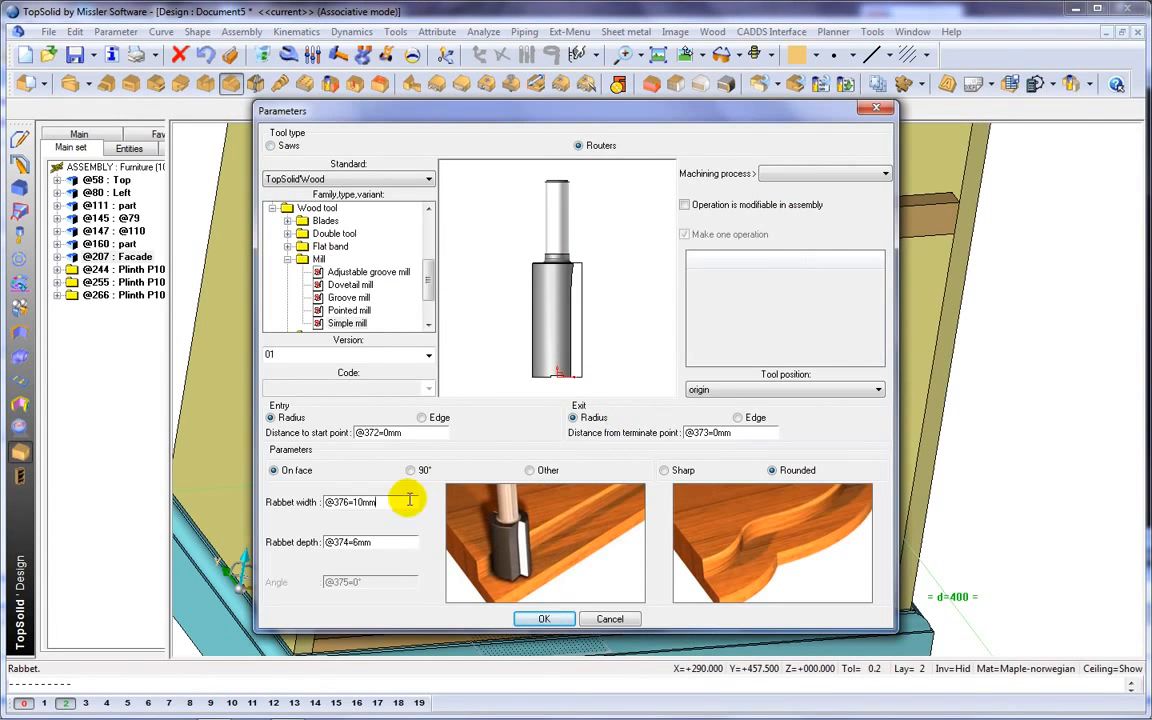
{"action": "left_click", "coordinate": [535, 621]}
{"action": "middle_click", "coordinate": [468, 419]}
{"action": "left_click", "coordinate": [651, 448]}
{"action": "left_click", "coordinate": [651, 448]}
Define the central upright as a part designated Facade2.
{"action": "middle_click_drag", "start_coordinate": [754, 469], "coordinate": [679, 428]}
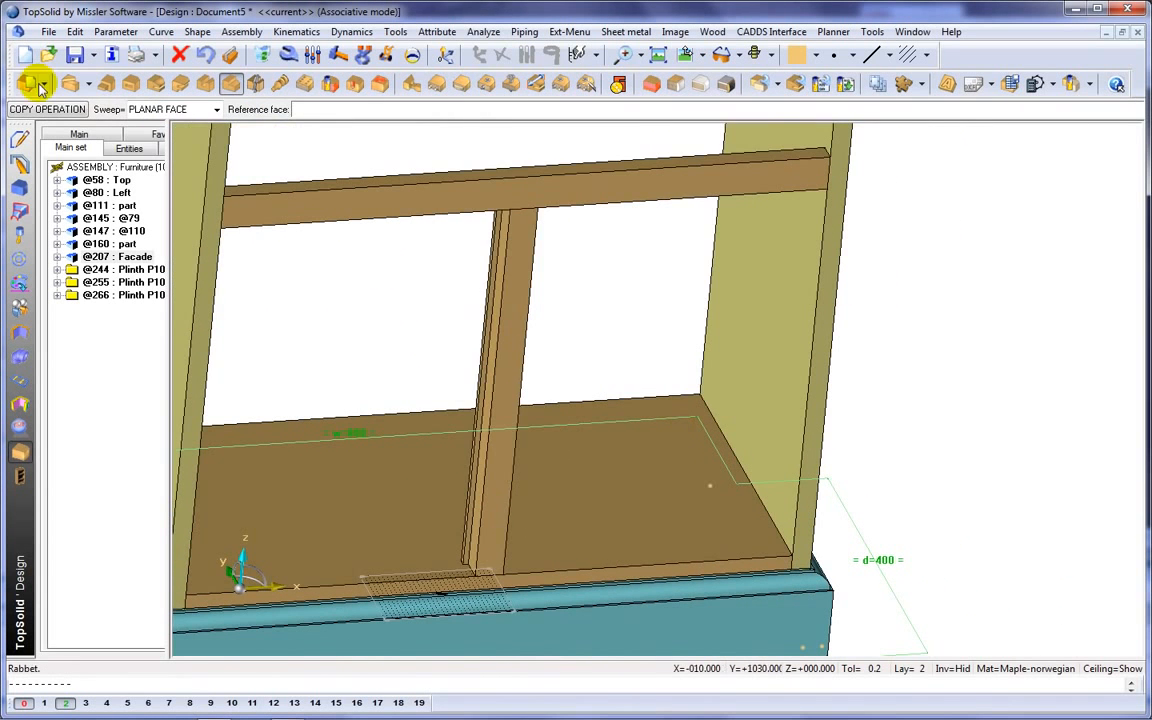
{"action": "left_click", "coordinate": [27, 84]}
{"action": "left_click", "coordinate": [527, 321]}
{"action": "middle_click", "coordinate": [528, 323]}
{"action": "type", "text": "Facad"}
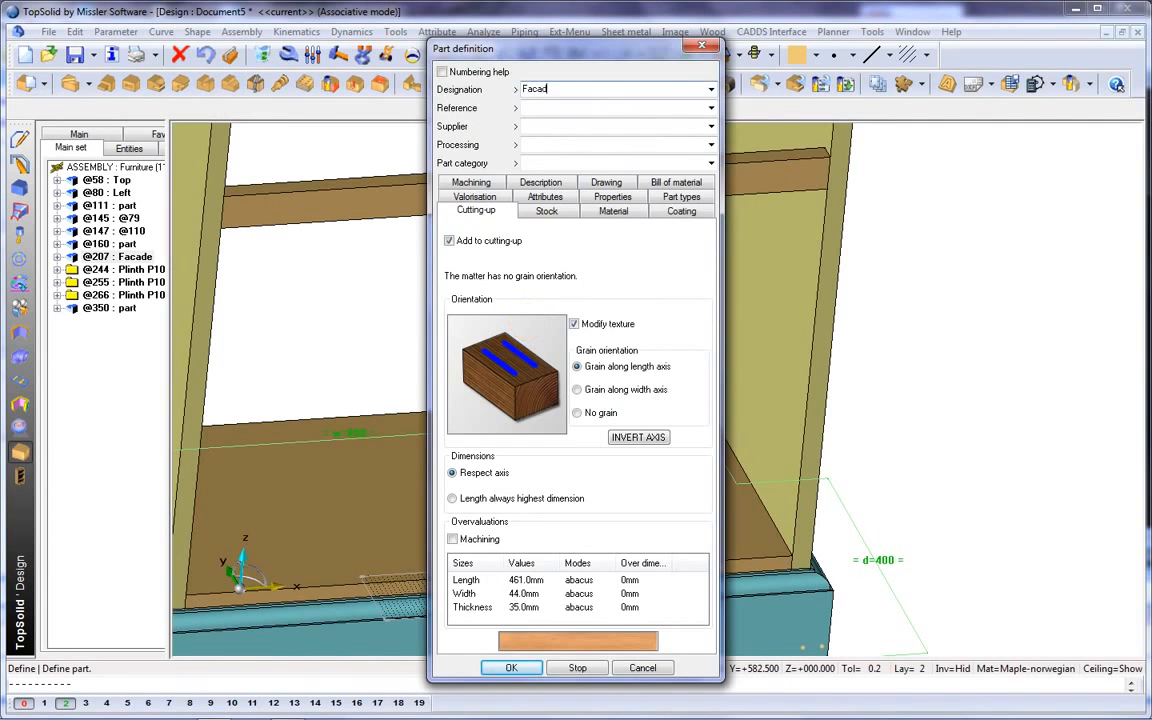
{"action": "type", "text": "e2"}
{"action": "key", "text": "Return"}
Drill two blind holes, 5 mm in diameter and 10 mm deep, near the bottom panel's front corners.
{"action": "scroll", "coordinate": [707, 404], "scroll_direction": "down", "scroll_amount": 3}
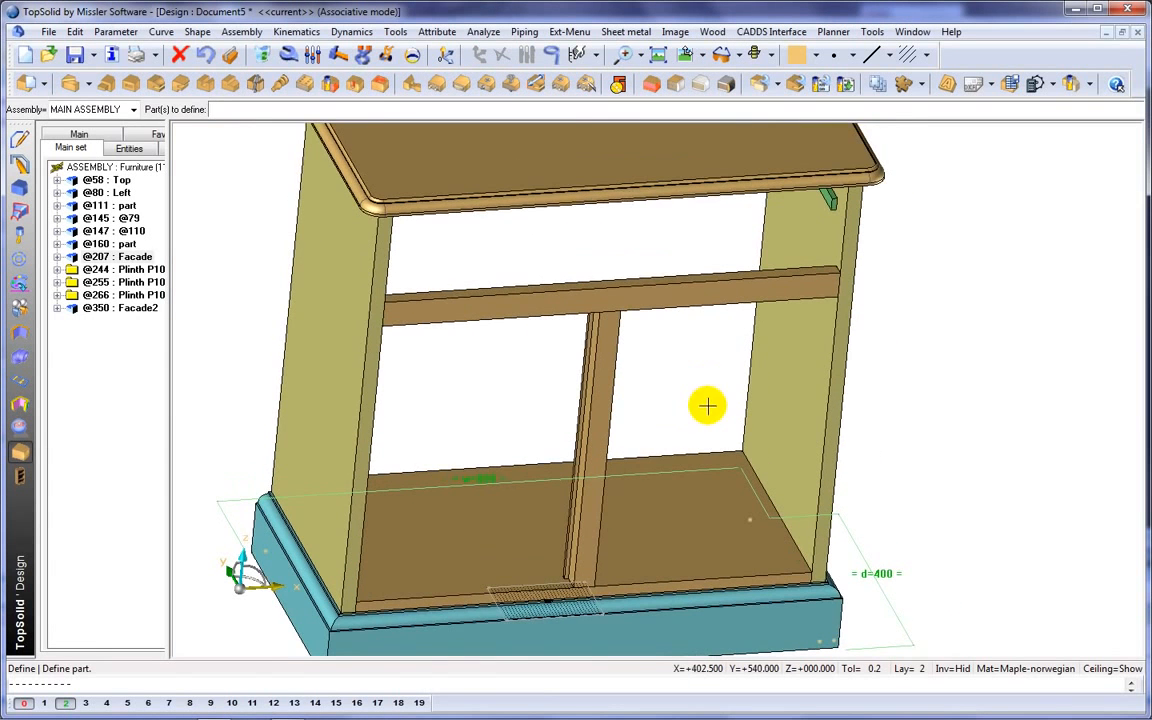
{"action": "left_click", "coordinate": [355, 83]}
{"action": "scroll", "coordinate": [790, 546], "scroll_direction": "up", "scroll_amount": 3}
{"action": "left_click", "coordinate": [790, 547]}
{"action": "left_click", "coordinate": [180, 274]}
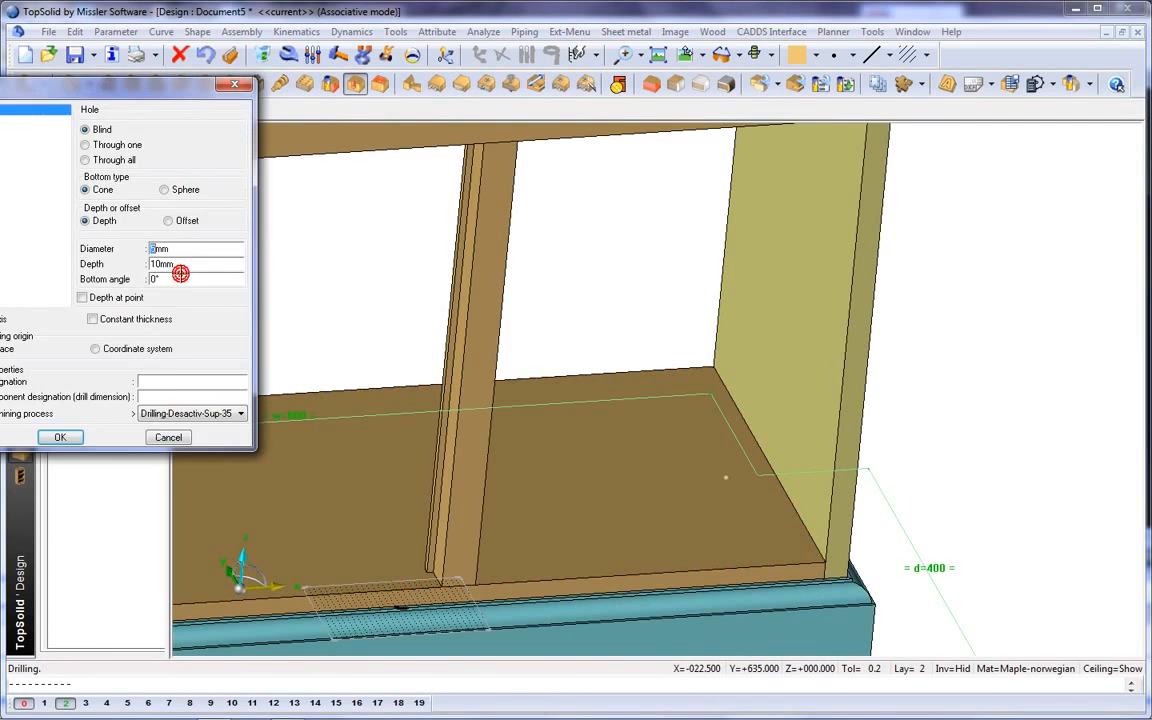
{"action": "left_click", "coordinate": [70, 436]}
{"action": "middle_click_drag", "start_coordinate": [209, 494], "coordinate": [697, 414]}
{"action": "left_click", "coordinate": [608, 514]}
{"action": "left_click", "coordinate": [180, 275]}
{"action": "left_click", "coordinate": [57, 434]}
Drill another blind hole with the same drilling settings near the upper front corner of the right side of the cabinet.
{"action": "middle_click_drag", "start_coordinate": [848, 306], "coordinate": [188, 589]}
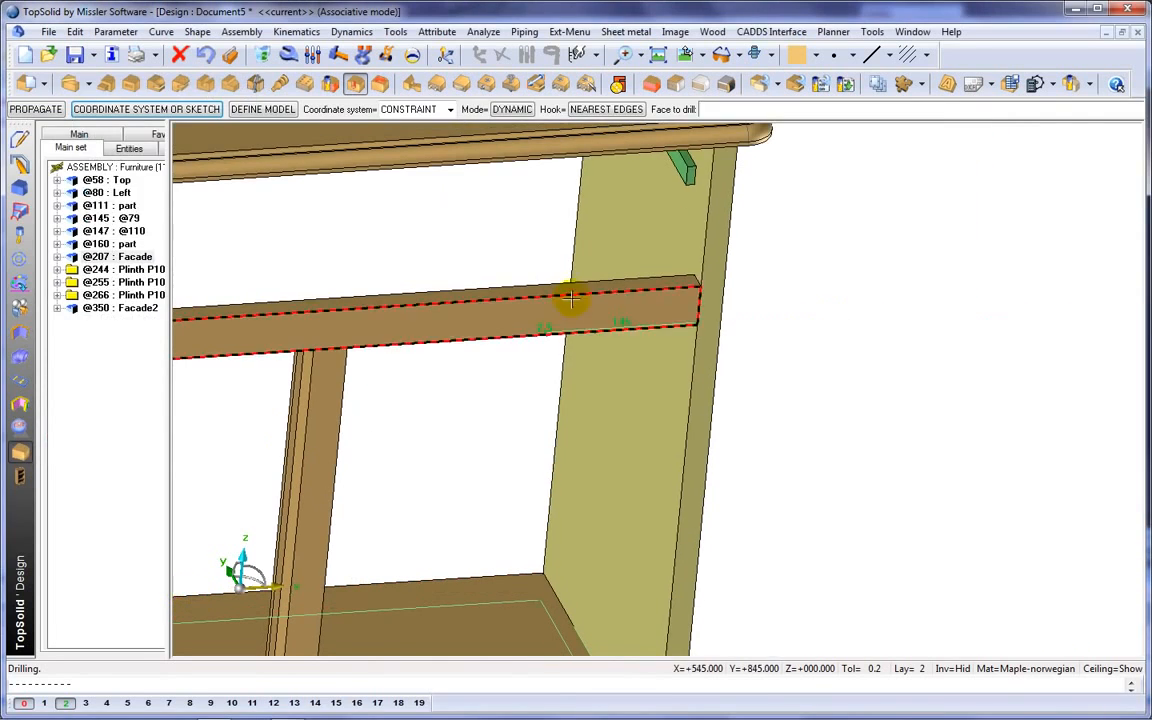
{"action": "left_click", "coordinate": [640, 195]}
{"action": "left_click", "coordinate": [174, 275]}
{"action": "left_click", "coordinate": [62, 432]}
Edit the two location dimensions of the upper hole to reposition it from its reference edges.
{"action": "left_click", "coordinate": [315, 57]}
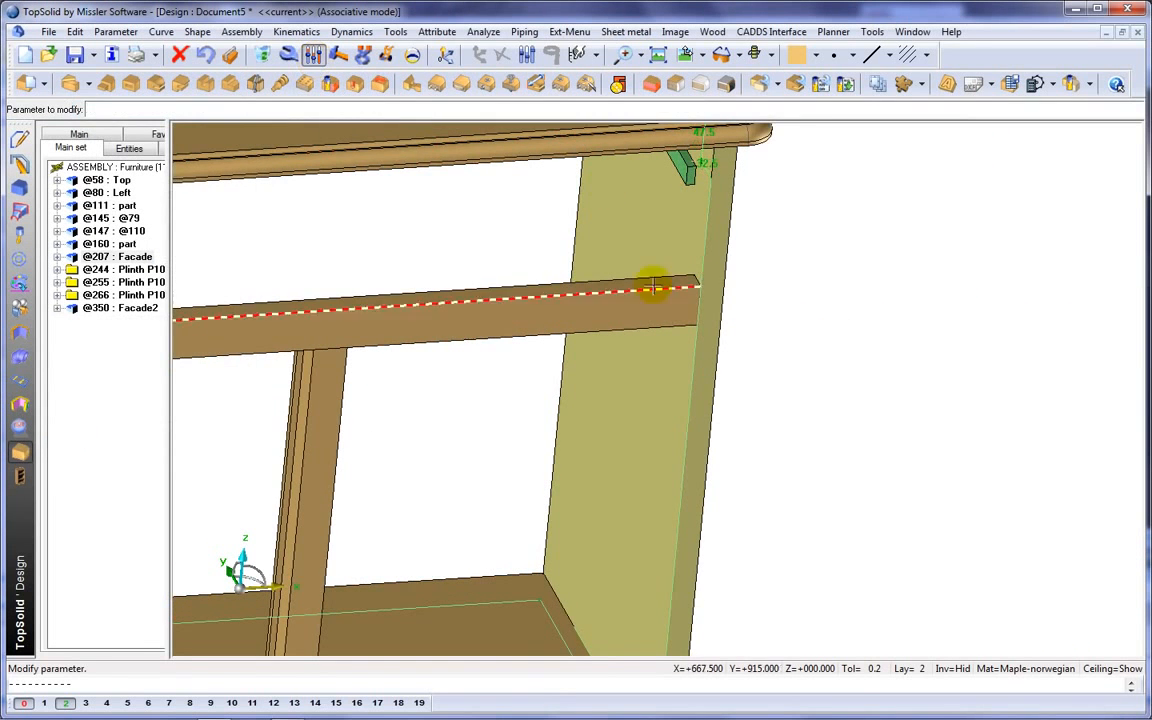
{"action": "scroll", "coordinate": [703, 169], "scroll_direction": "up", "scroll_amount": 3}
{"action": "middle_click_drag", "start_coordinate": [703, 169], "coordinate": [709, 333]}
{"action": "left_click", "coordinate": [709, 331]}
{"action": "key", "text": "Return"}
{"action": "left_click", "coordinate": [718, 288]}
{"action": "key", "text": "Return"}
Edit the two location dimensions of the bottom panel's right-hand hole.
{"action": "middle_click_drag", "start_coordinate": [798, 368], "coordinate": [813, 448]}
{"action": "left_click", "coordinate": [827, 484]}
{"action": "scroll", "coordinate": [813, 449], "scroll_direction": "up", "scroll_amount": 4}
{"action": "left_click", "coordinate": [730, 498]}
{"action": "key", "text": "Return"}
{"action": "left_click", "coordinate": [761, 490]}
{"action": "key", "text": "Return"}
Set the location dimensions of the bottom panel's left-hand hole to 35 mm and 17 mm.
{"action": "scroll", "coordinate": [763, 493], "scroll_direction": "down", "scroll_amount": 5}
{"action": "scroll", "coordinate": [265, 586], "scroll_direction": "up", "scroll_amount": 6}
{"action": "left_click", "coordinate": [288, 601]}
{"action": "key", "text": "Return"}
{"action": "left_click", "coordinate": [285, 599]}
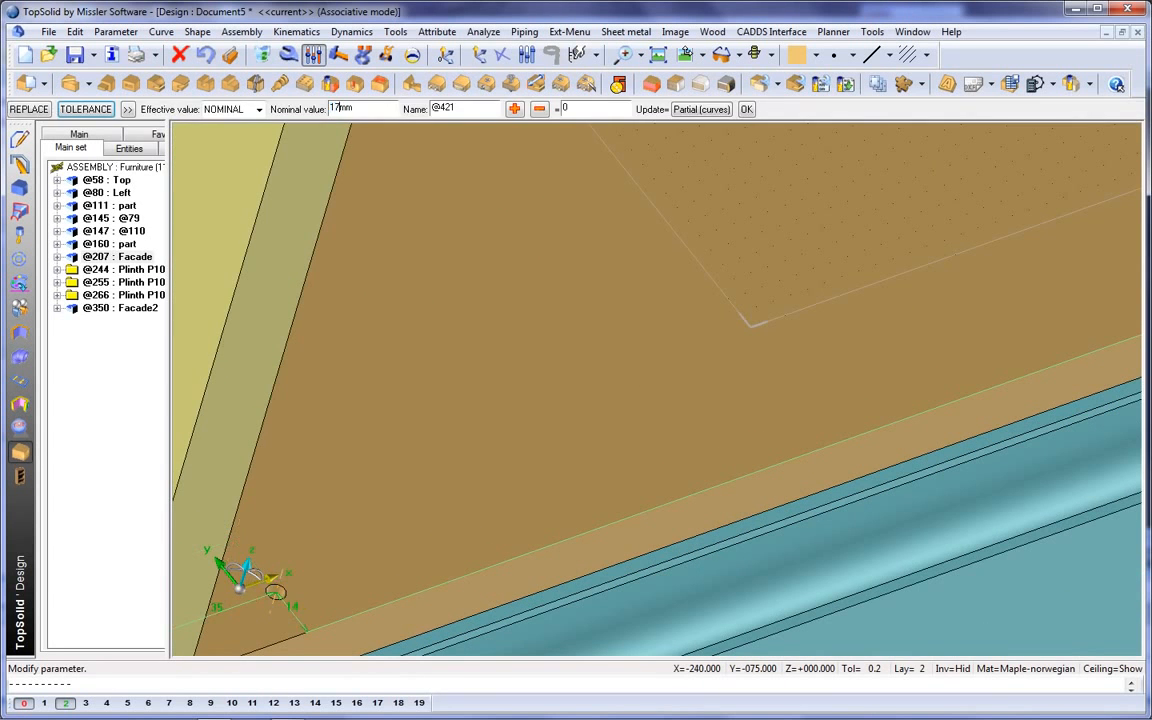
{"action": "key", "text": "Return"}
{"action": "scroll", "coordinate": [509, 455], "scroll_direction": "down", "scroll_amount": 6}
{"action": "middle_click_drag", "start_coordinate": [496, 523], "coordinate": [457, 497]}
Include the Back component from the Demo Furniture family of the Compos-PiB standard, version 00 with NORMAL representation.
{"action": "scroll", "coordinate": [457, 497], "scroll_direction": "down", "scroll_amount": 3}
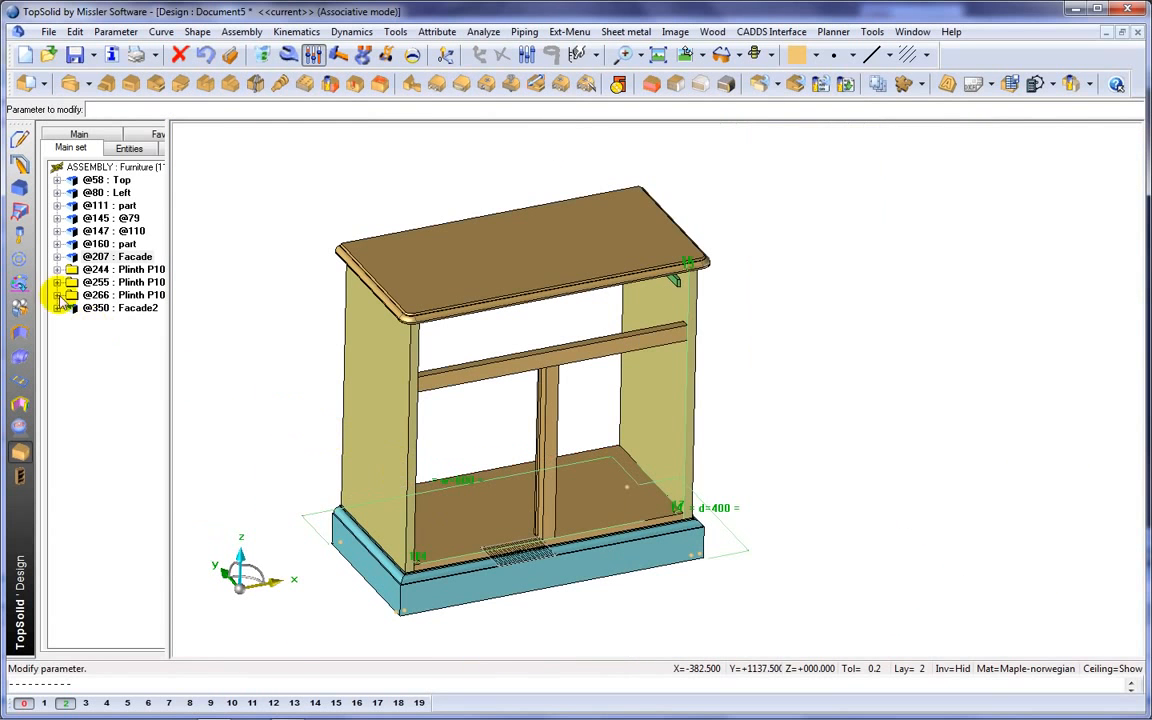
{"action": "left_click", "coordinate": [22, 260]}
{"action": "left_click", "coordinate": [51, 85]}
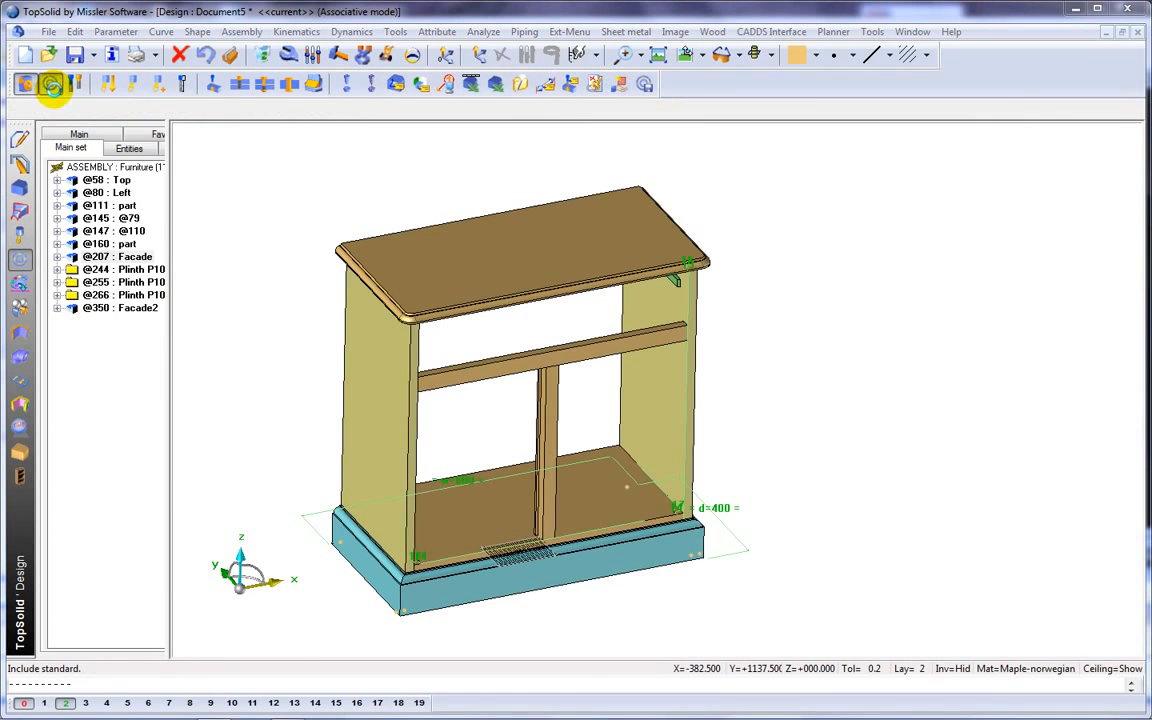
{"action": "left_click", "coordinate": [436, 346]}
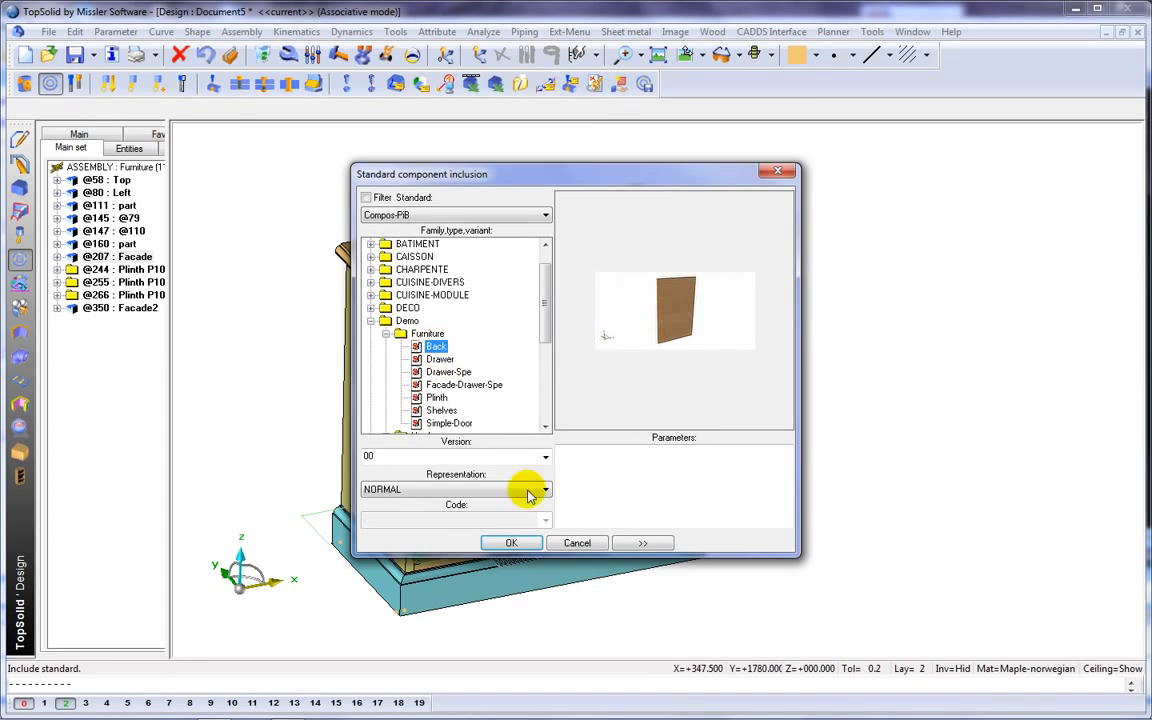
{"action": "left_click", "coordinate": [514, 546]}
Fit the back component between the cabinet's left side, right side, top and bottom panel, and align it with the rear.
{"action": "left_click", "coordinate": [368, 418]}
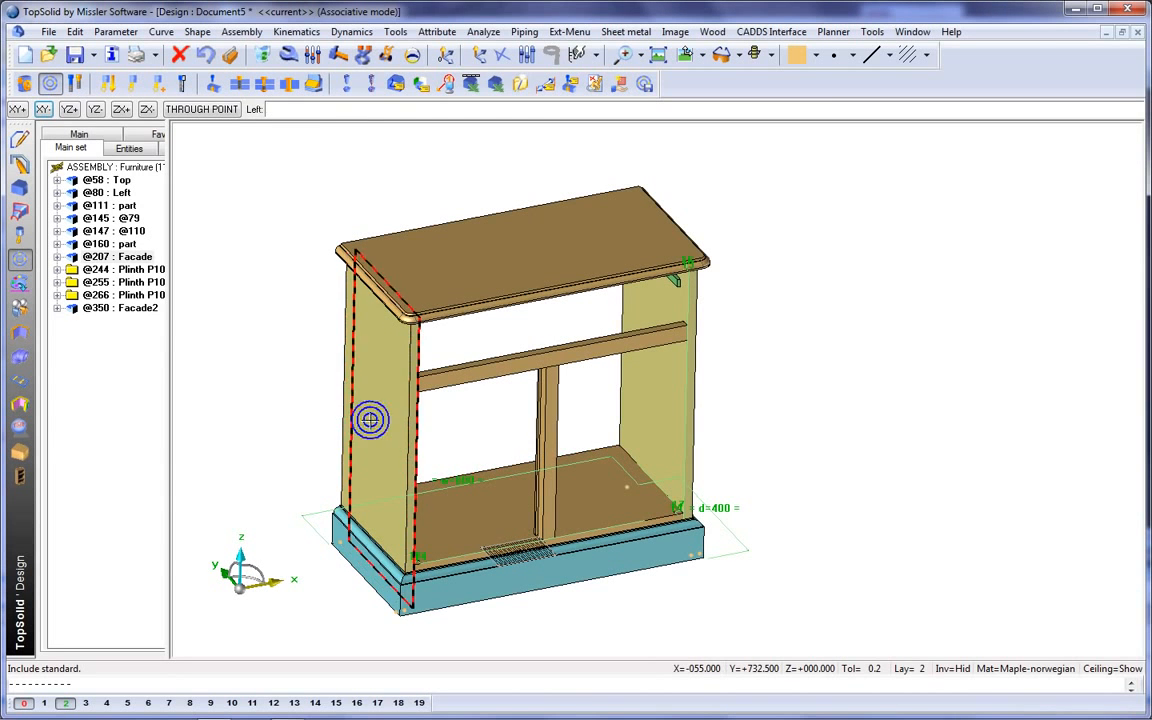
{"action": "left_click", "coordinate": [635, 405]}
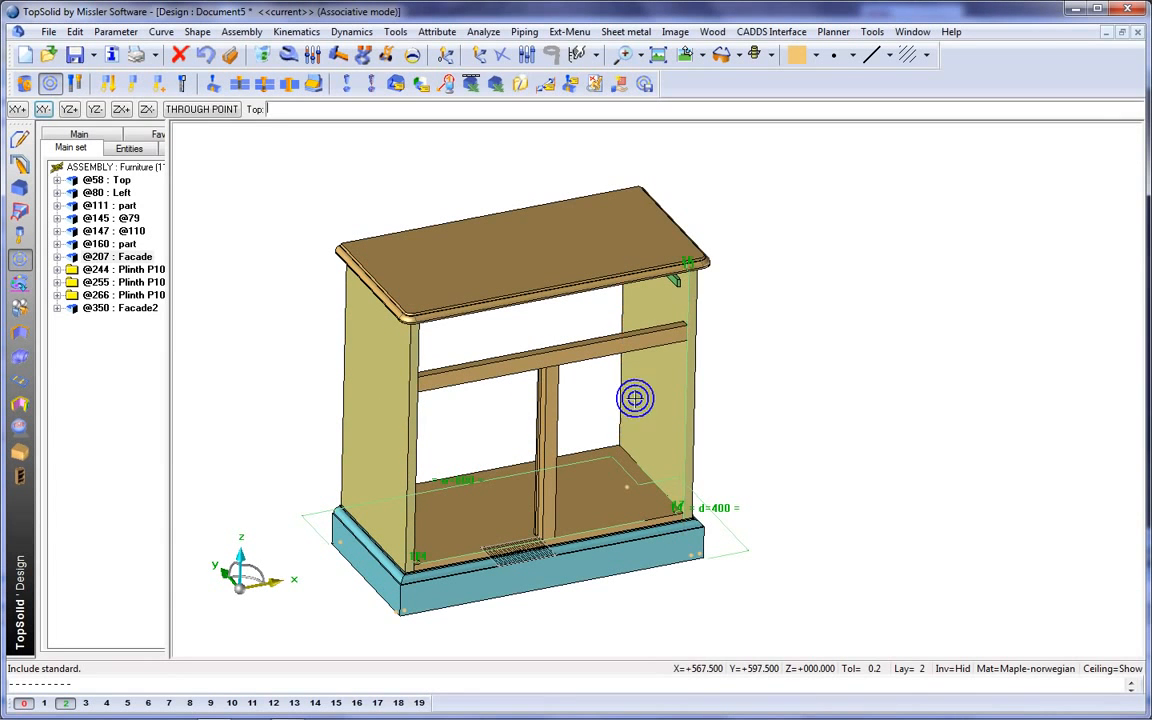
{"action": "left_click", "coordinate": [570, 247]}
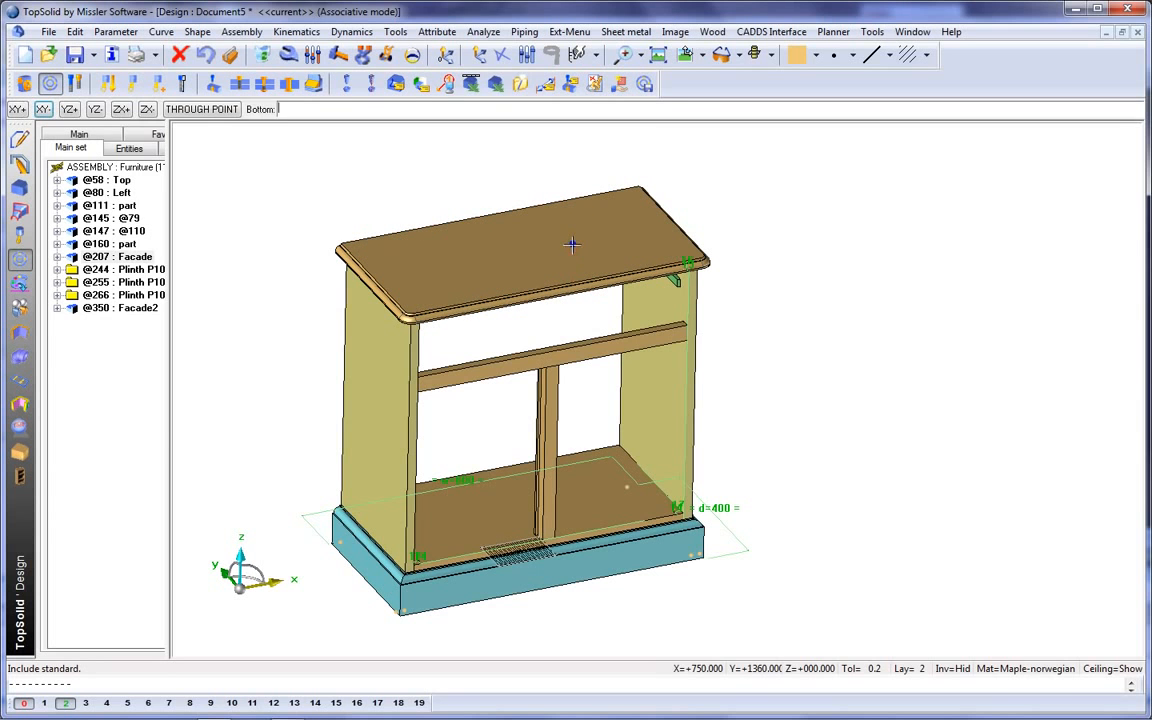
{"action": "left_click", "coordinate": [588, 483]}
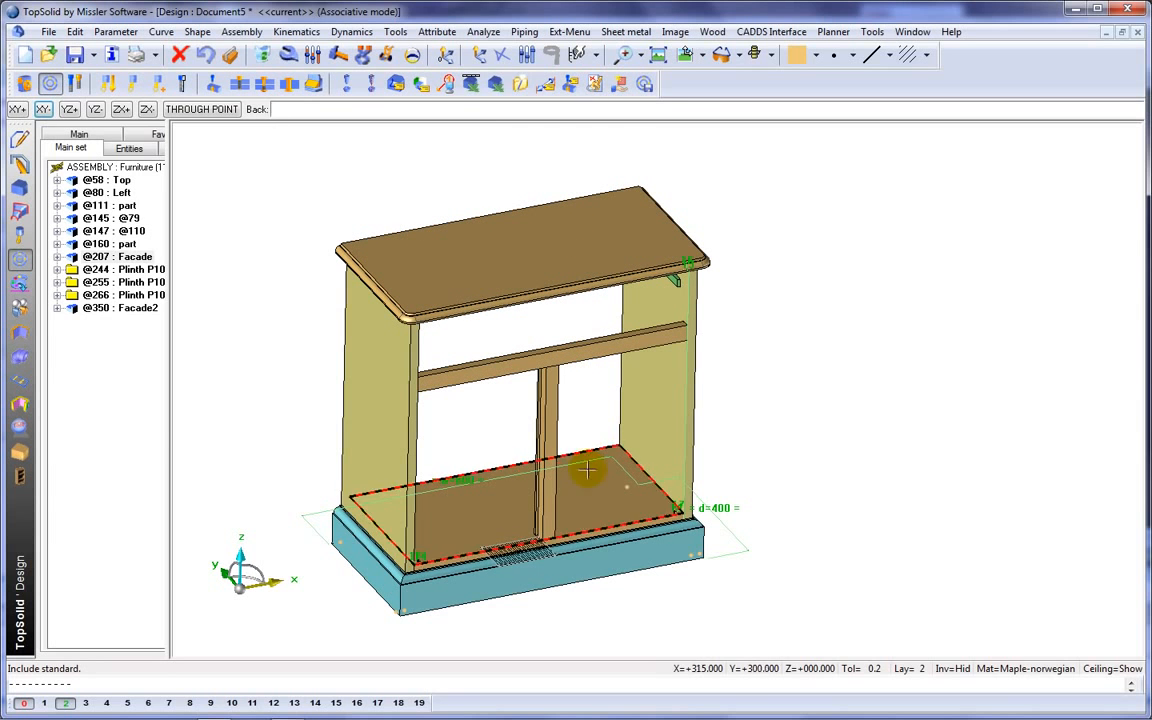
{"action": "left_click", "coordinate": [587, 453]}
{"action": "left_click", "coordinate": [591, 425]}
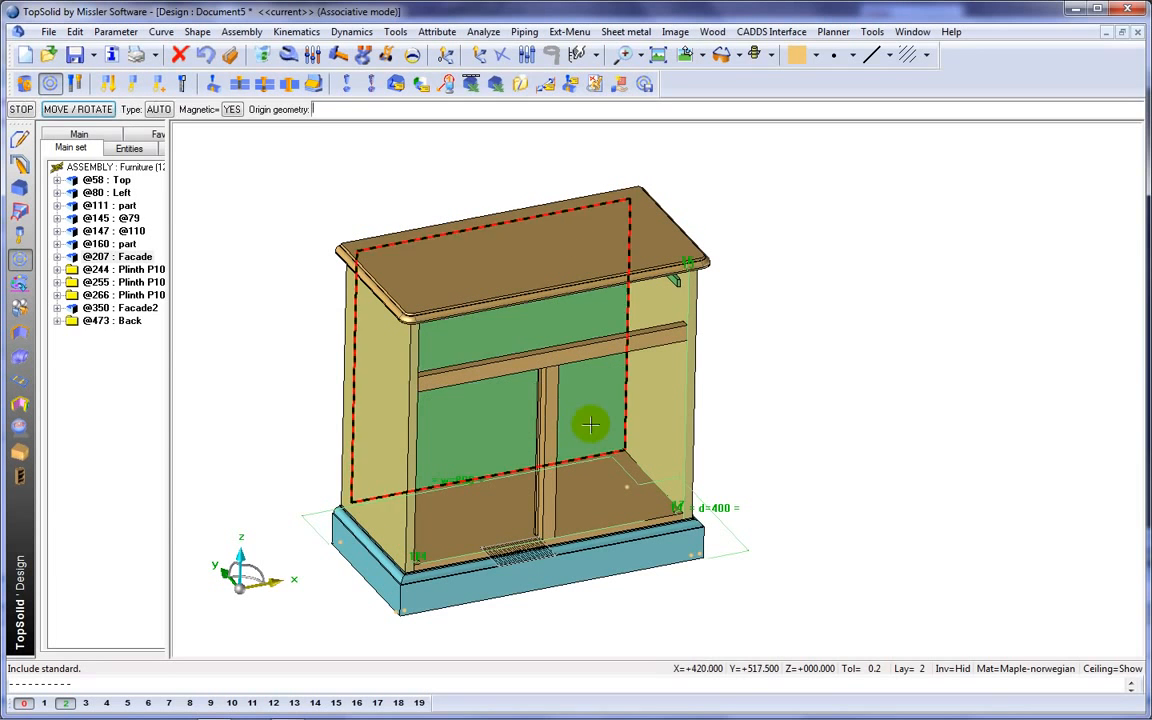
Accept the back panel's position and apply its groove operation automatically to the surrounding panels.
{"action": "middle_click", "coordinate": [764, 389]}
{"action": "middle_click", "coordinate": [764, 389]}
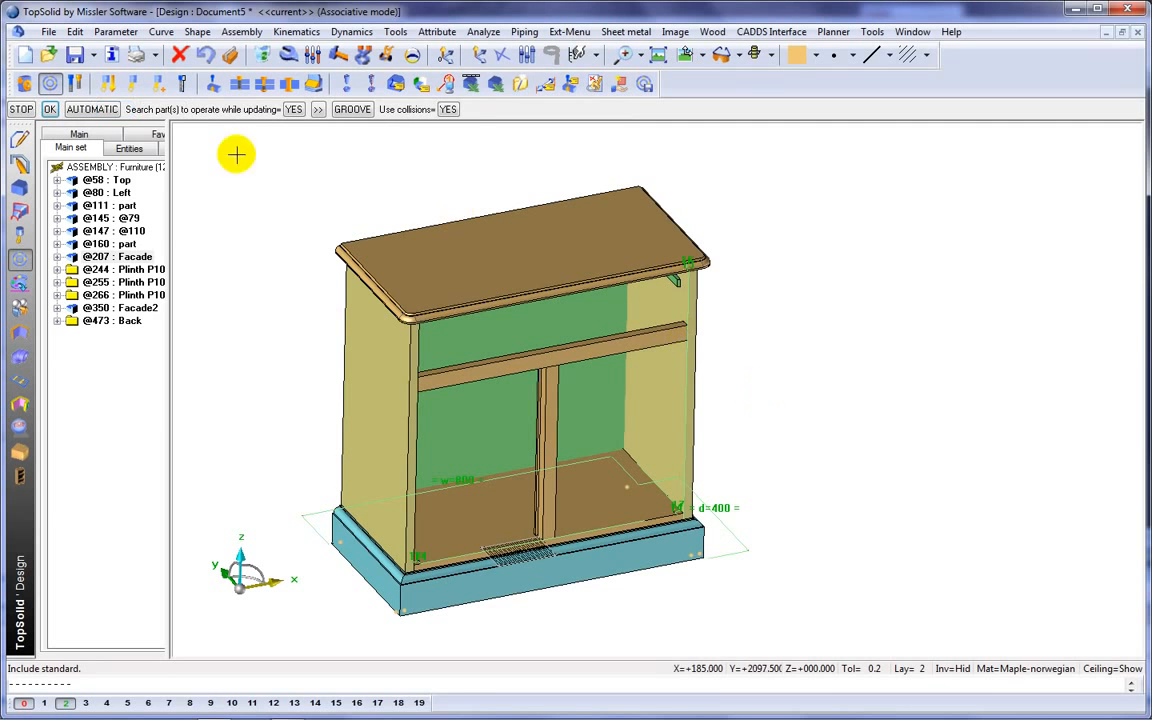
{"action": "left_click", "coordinate": [107, 109]}
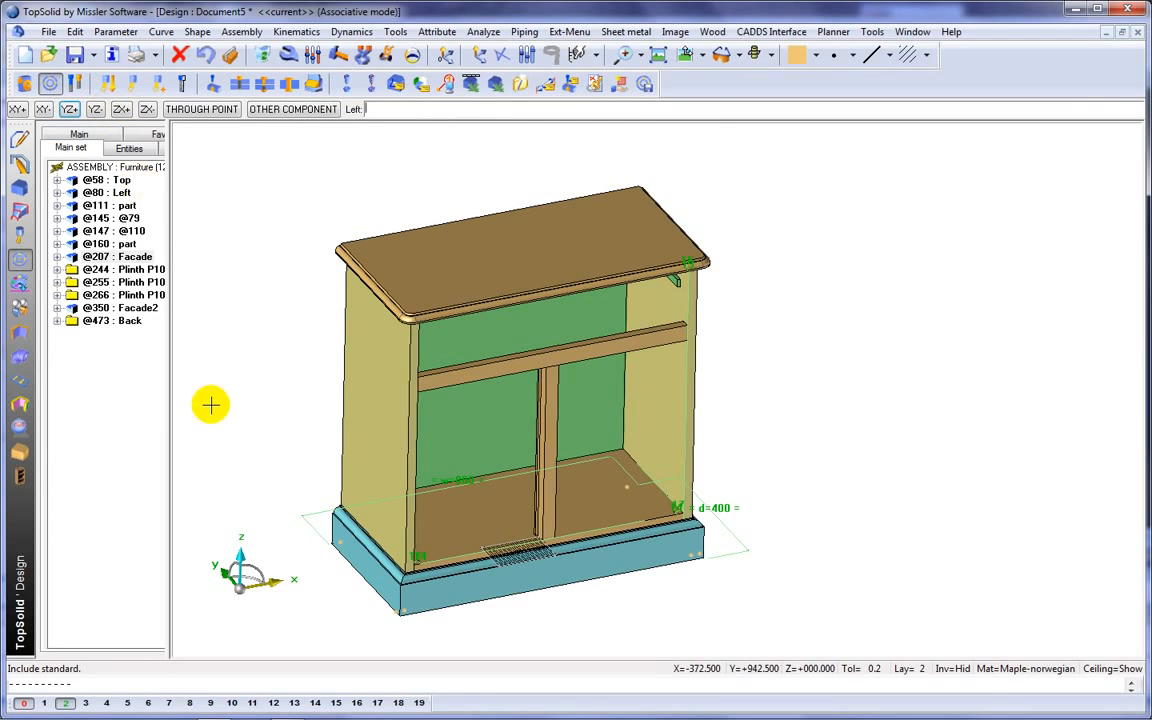
Put the back panel on layer 4, inspect the grooves with that layer hidden, and show the layer again.
{"action": "left_click", "coordinate": [107, 704]}
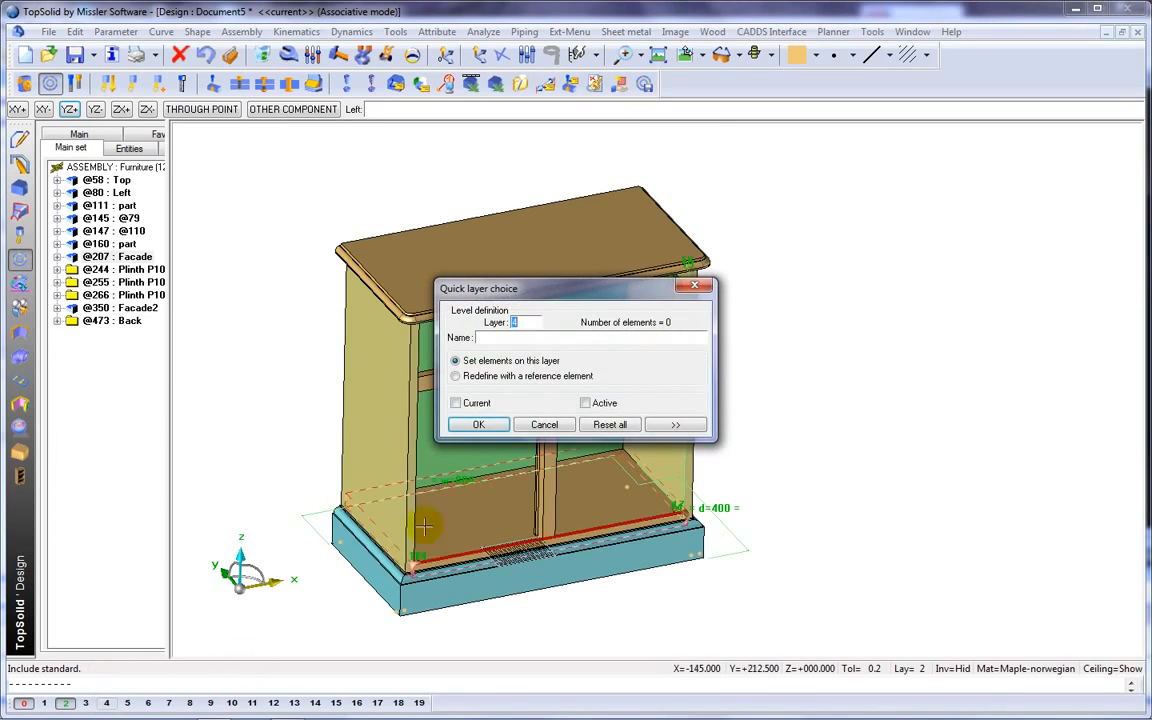
{"action": "left_click", "coordinate": [478, 424]}
{"action": "scroll", "coordinate": [638, 443], "scroll_direction": "up", "scroll_amount": 3}
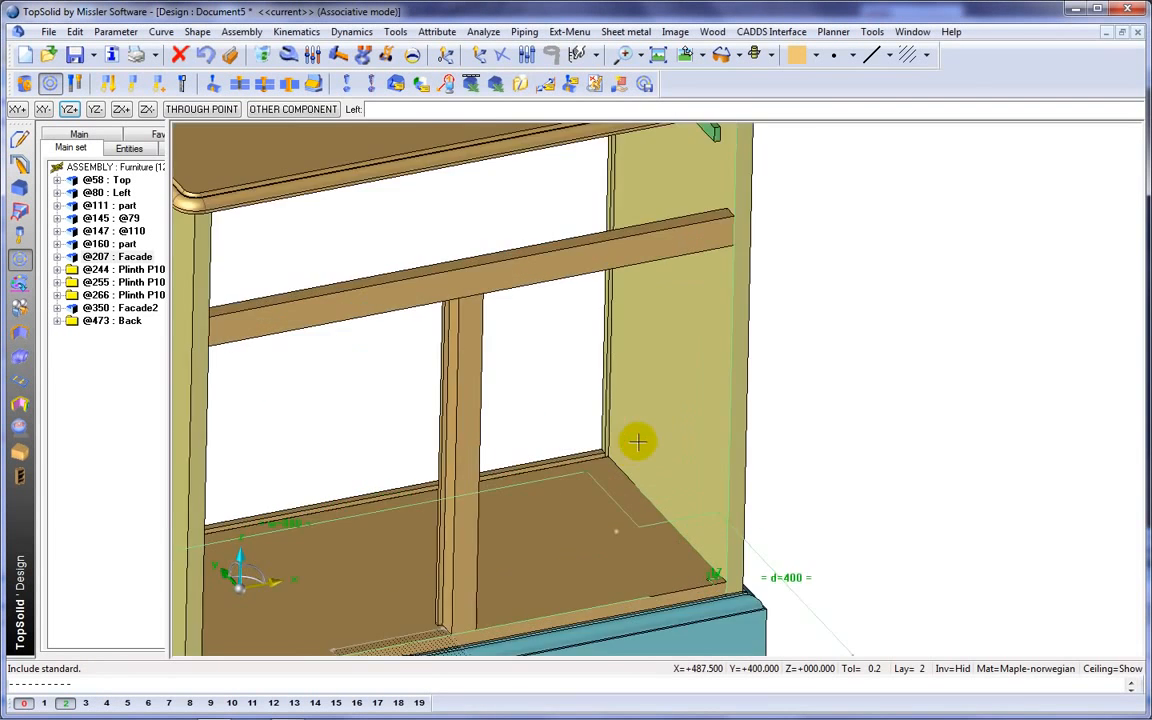
{"action": "scroll", "coordinate": [638, 443], "scroll_direction": "down", "scroll_amount": 5}
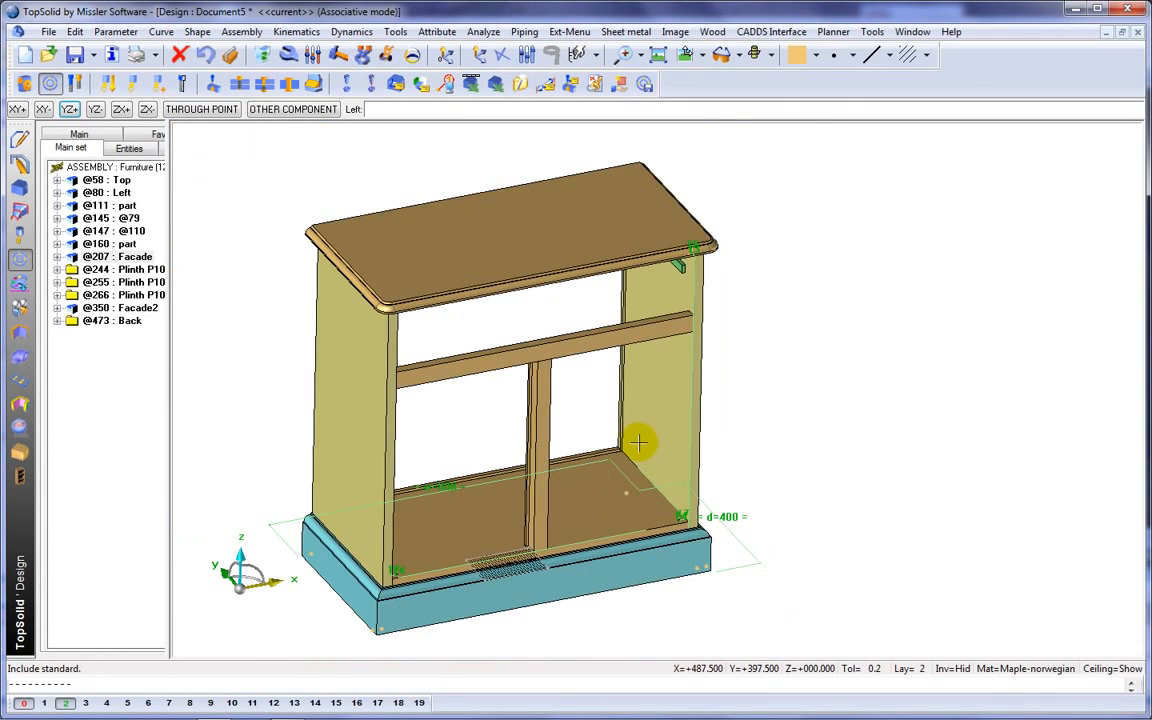
{"action": "left_click", "coordinate": [107, 704]}
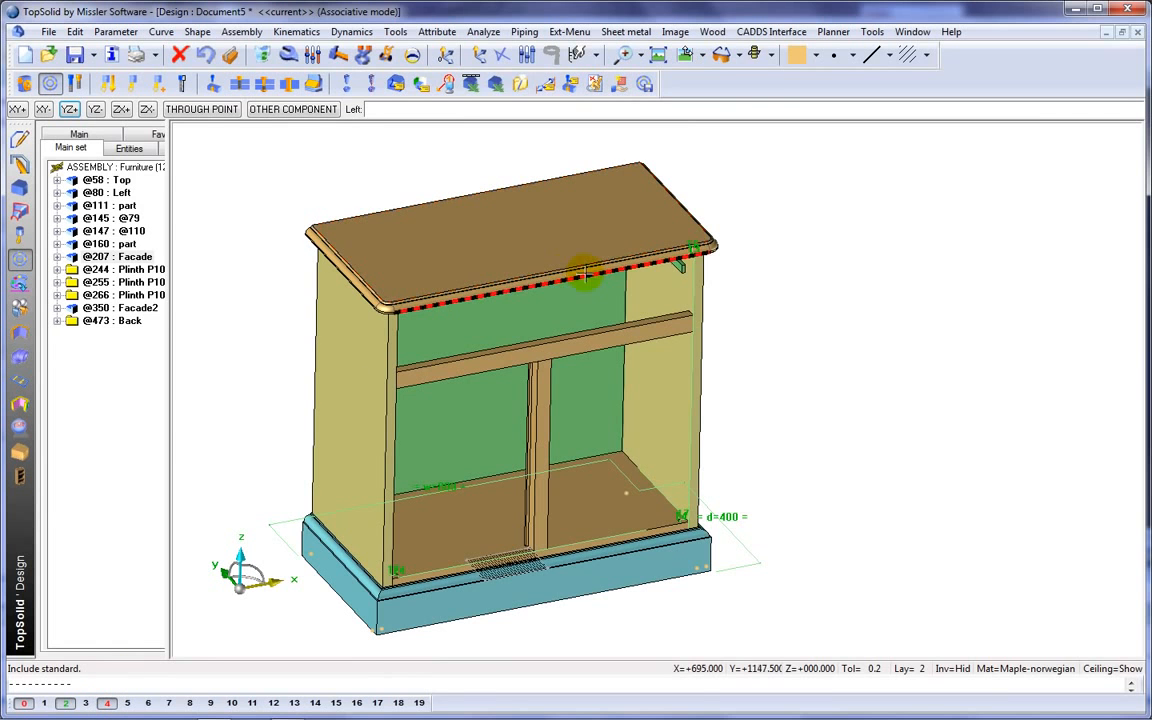
Display the cabinet in conical perspective from a lower viewpoint with realistic wood material rendering.
{"action": "right_click", "coordinate": [745, 125]}
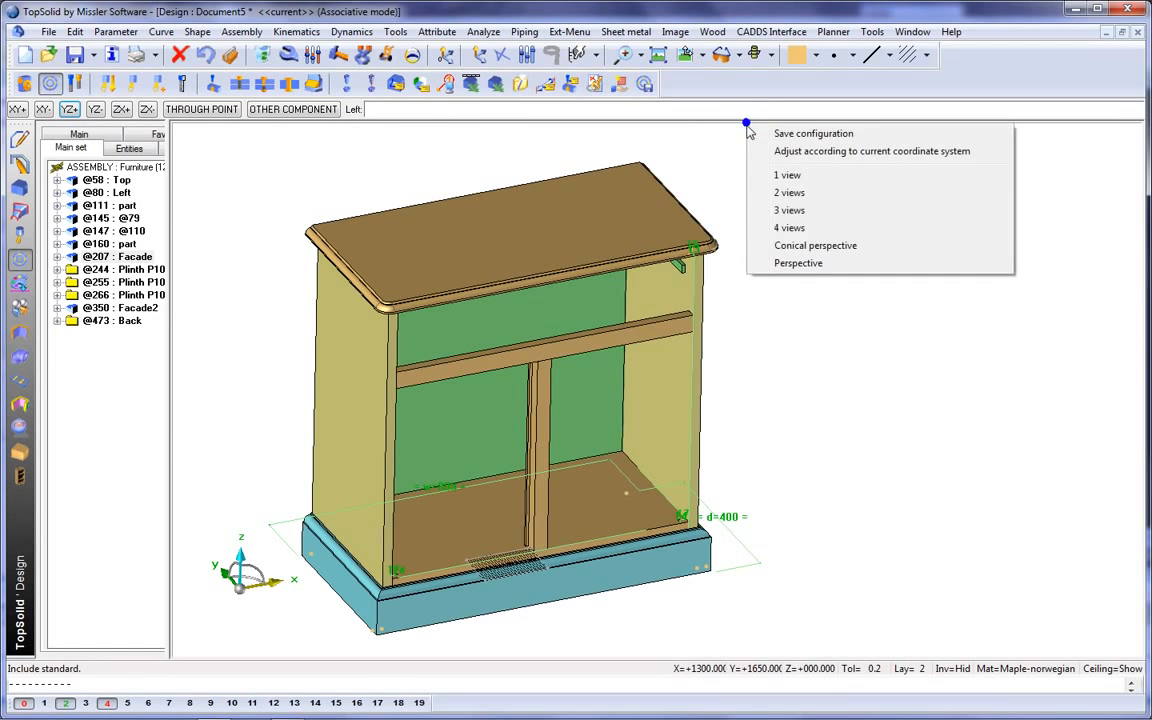
{"action": "left_click", "coordinate": [752, 246]}
{"action": "middle_click_drag", "start_coordinate": [783, 253], "coordinate": [694, 262]}
{"action": "middle_click_drag", "start_coordinate": [896, 265], "coordinate": [884, 260]}
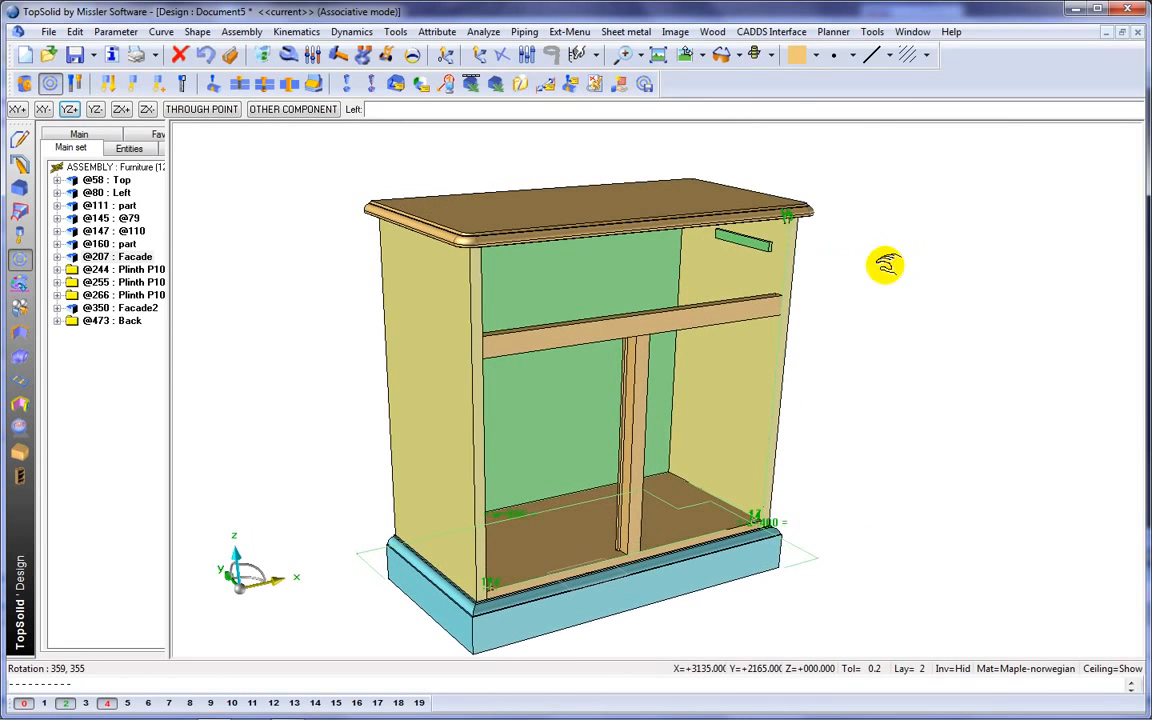
{"action": "left_click", "coordinate": [773, 55]}
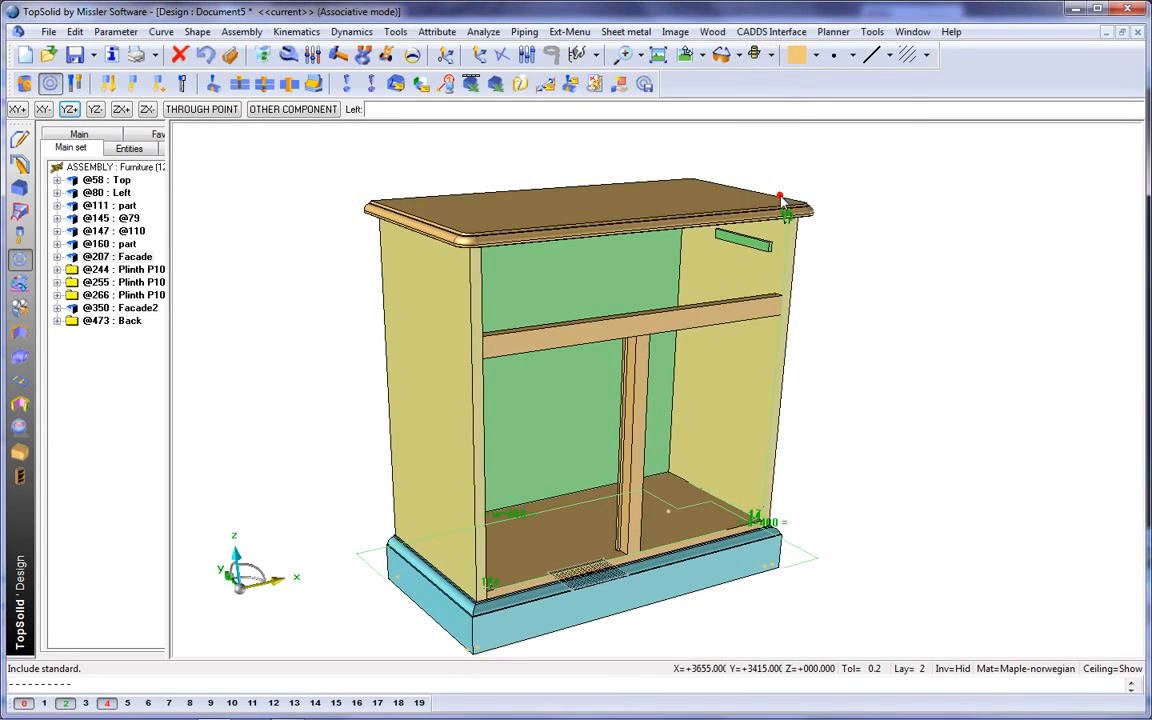
{"action": "left_click", "coordinate": [778, 188]}
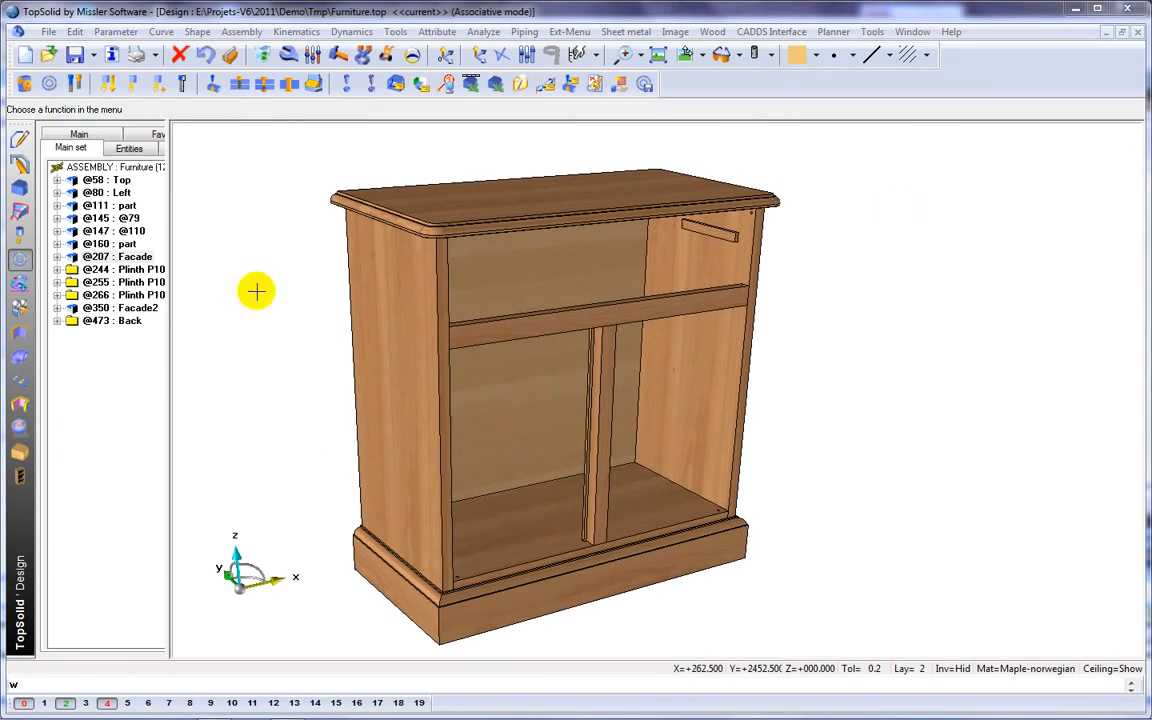
Set the cabinet's width parameter w to 1200 mm.
{"action": "left_click", "coordinate": [316, 57]}
{"action": "type", "text": "w"}
{"action": "key", "text": "Return"}
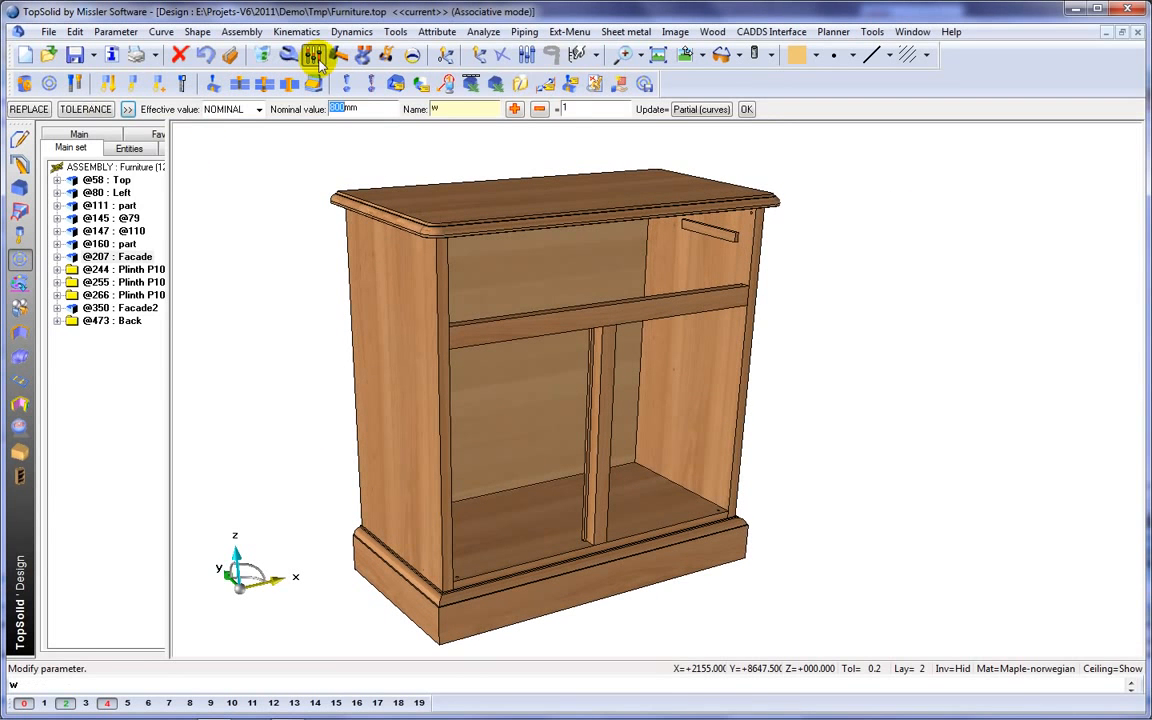
{"action": "type", "text": "1200"}
{"action": "key", "text": "Return"}
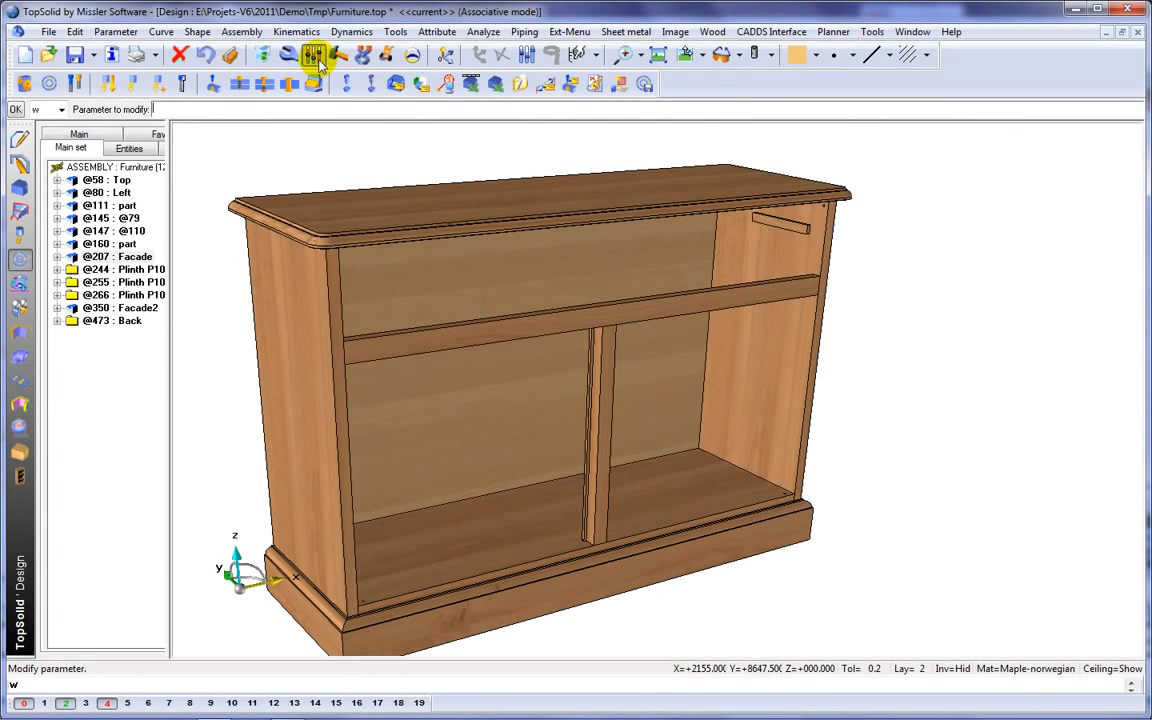
Change the cabinet's height parameter h and set its depth parameter d to 500 mm.
{"action": "type", "text": "h"}
{"action": "key", "text": "Return"}
{"action": "key", "text": "Return"}
{"action": "type", "text": "d"}
{"action": "key", "text": "Return"}
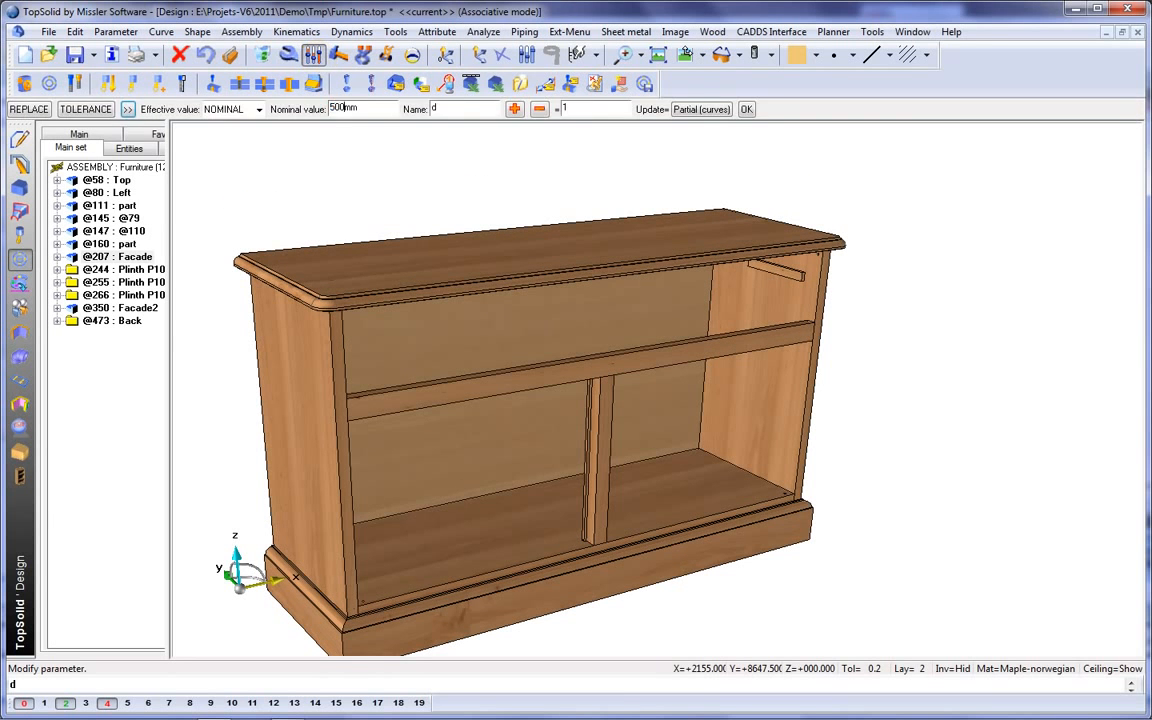
{"action": "key", "text": "Return"}
Undo the depth, height and width parameter changes.
{"action": "left_click", "coordinate": [209, 56]}
{"action": "left_click", "coordinate": [209, 56]}
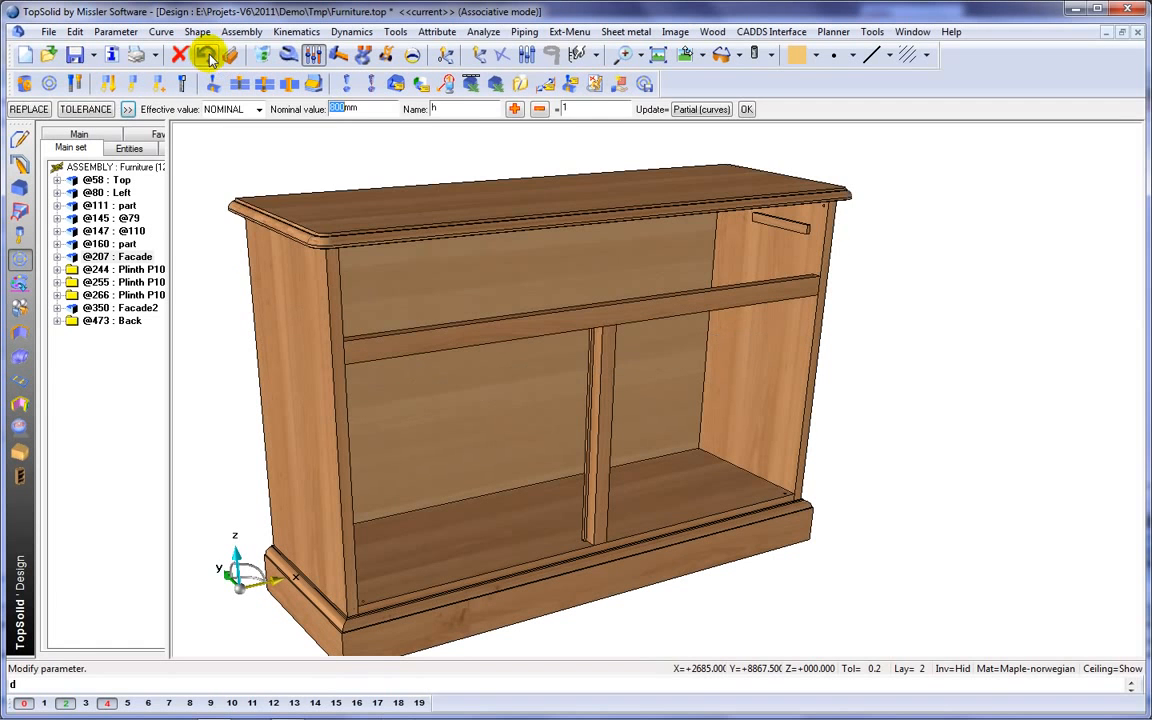
{"action": "left_click", "coordinate": [208, 57]}
{"action": "left_click", "coordinate": [208, 57]}
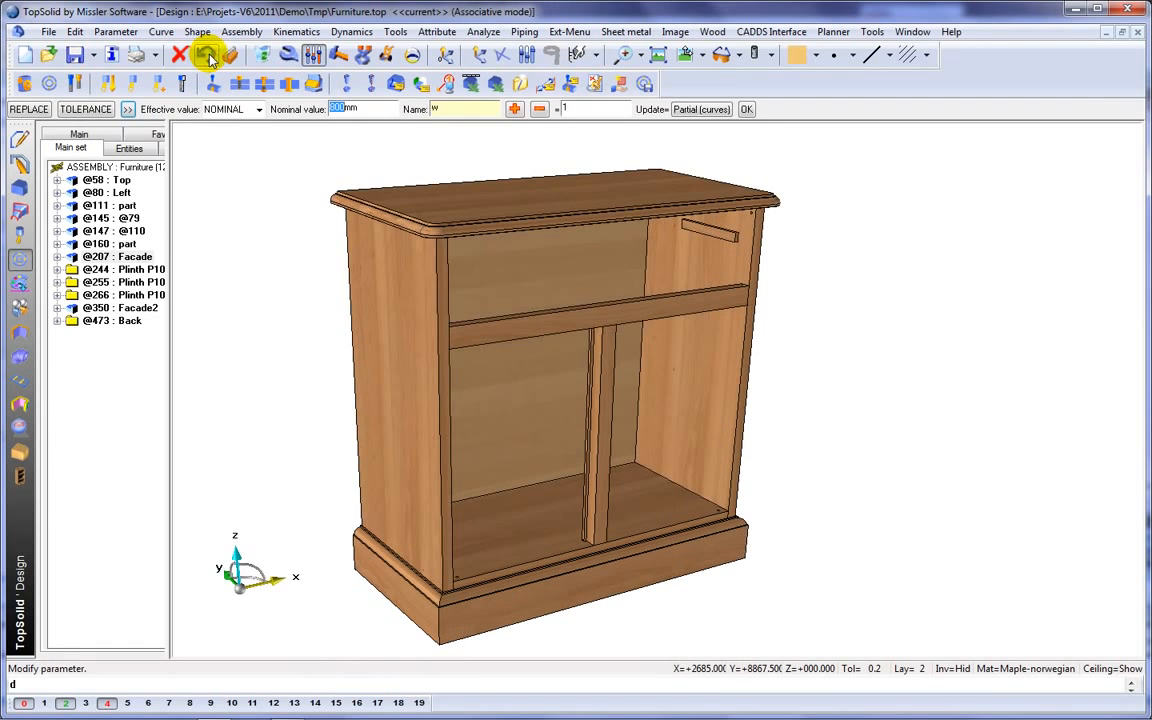
{"action": "left_click", "coordinate": [209, 56]}
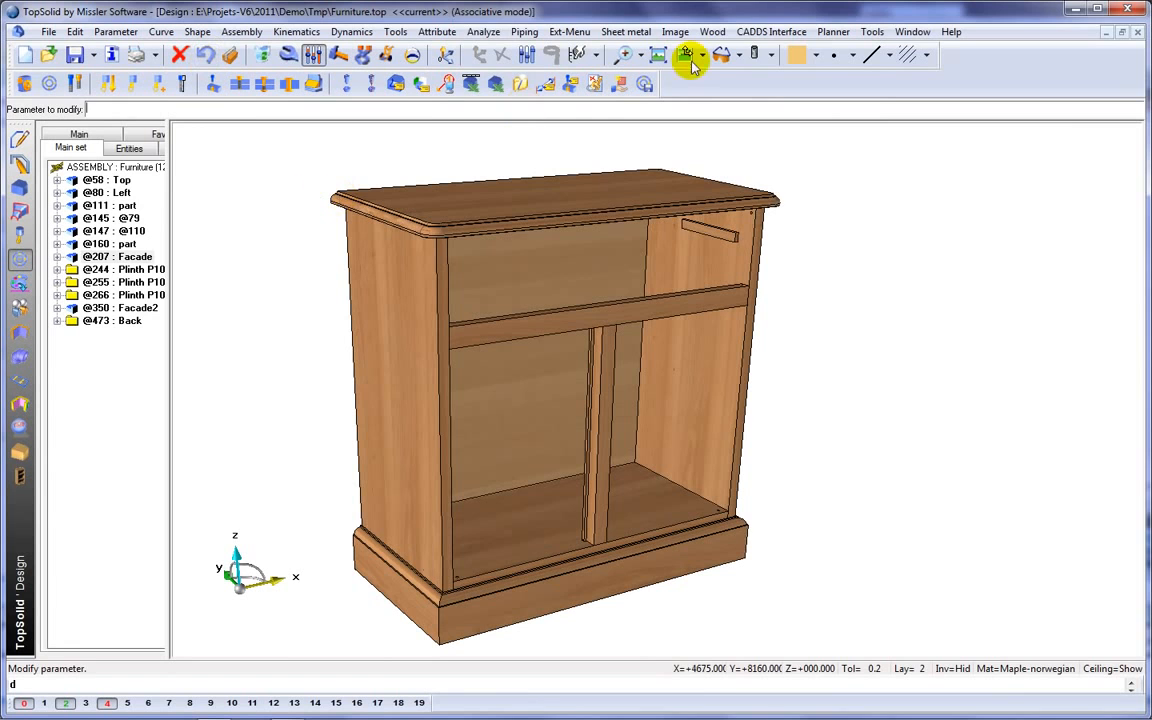
Return to plain shaded display and start an automatic assembly of the main assembly with the rule Dowel-Cam-Dist-80-48.
{"action": "left_click", "coordinate": [771, 60]}
{"action": "left_click", "coordinate": [772, 120]}
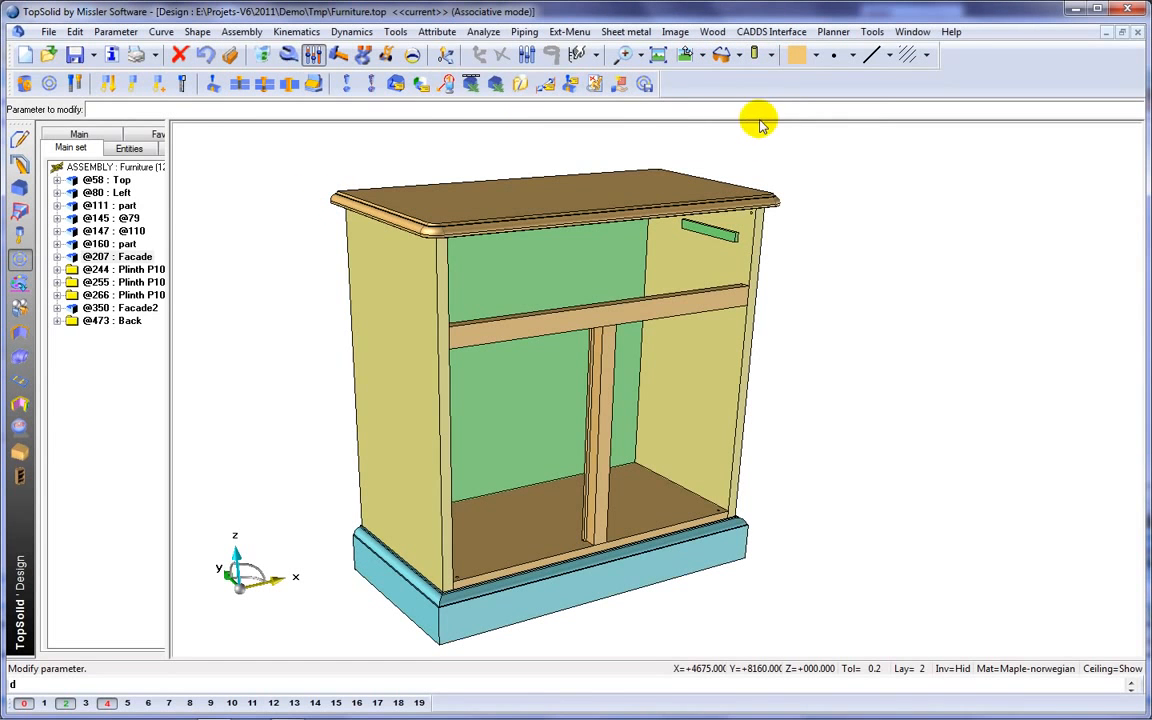
{"action": "left_click", "coordinate": [20, 453]}
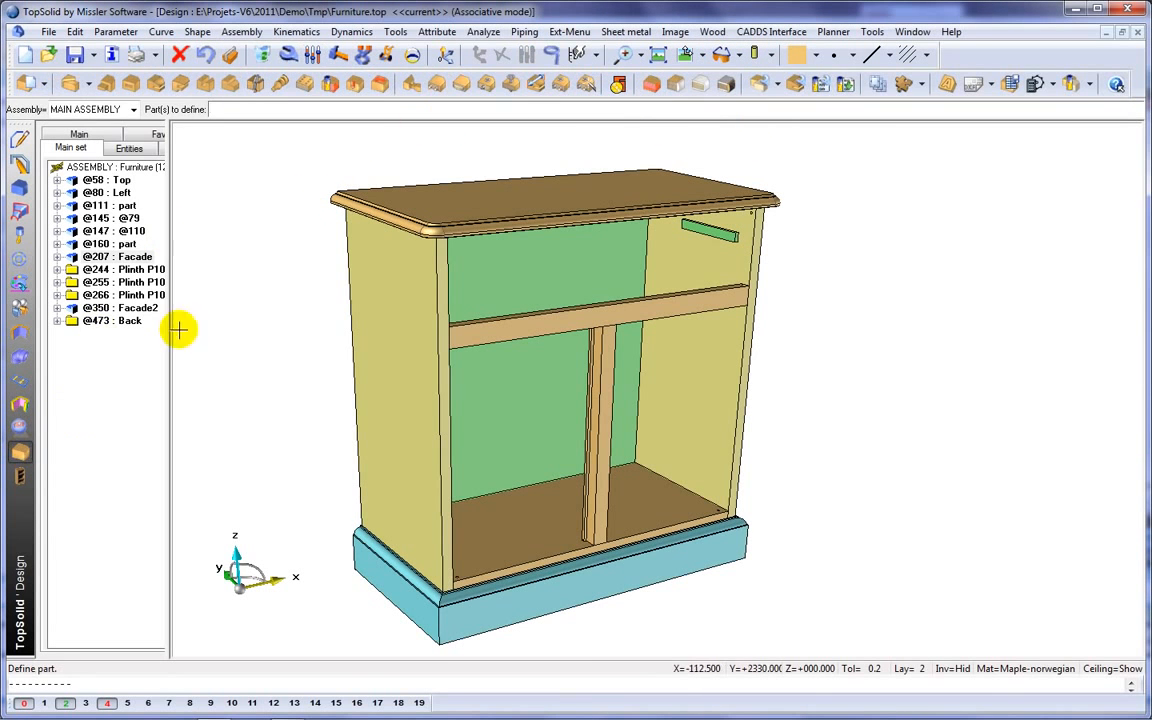
{"action": "left_click", "coordinate": [590, 86]}
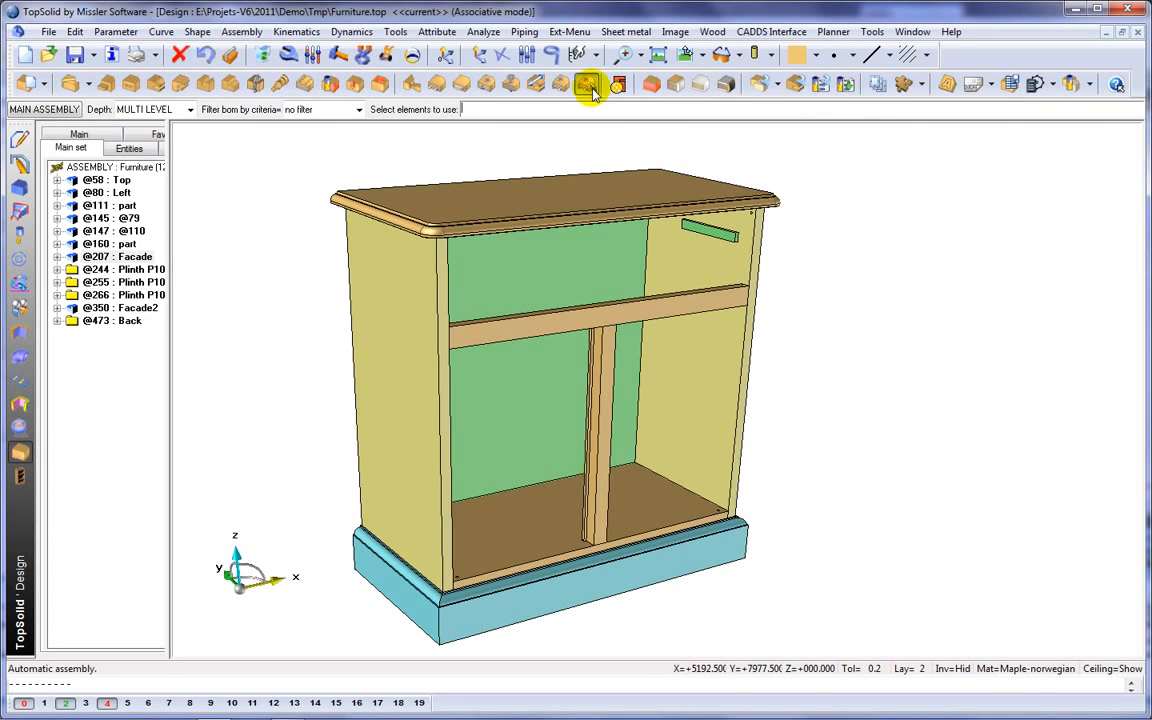
{"action": "left_click", "coordinate": [411, 147]}
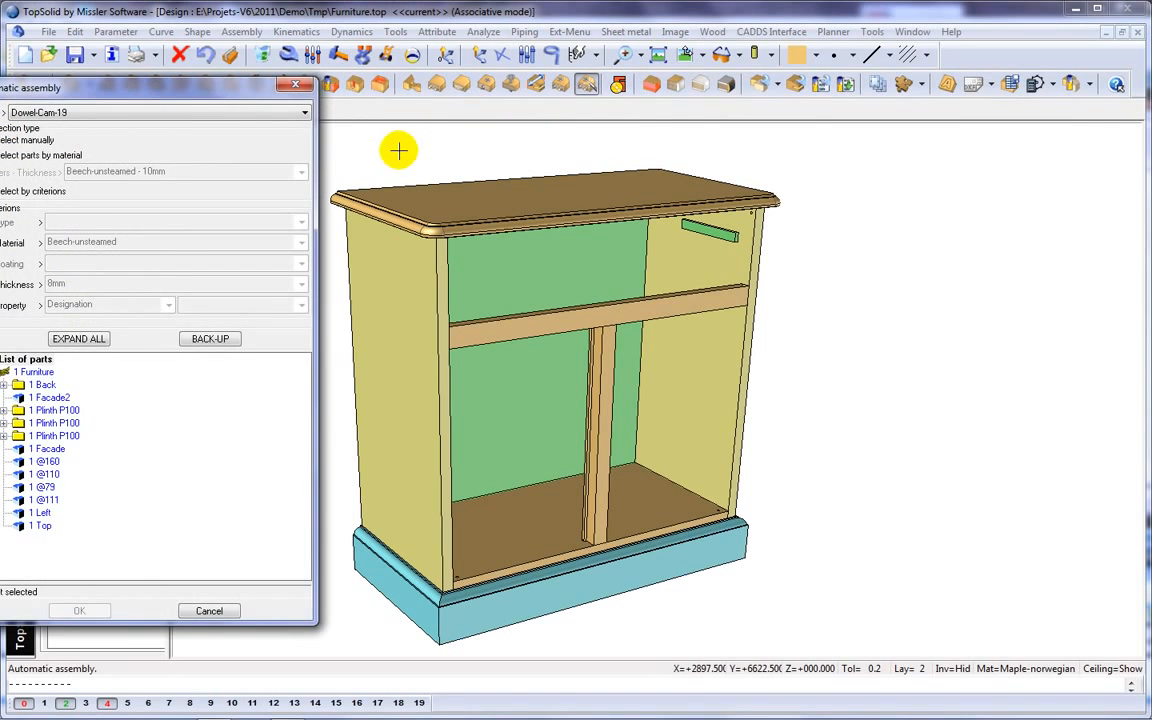
{"action": "left_click_drag", "start_coordinate": [216, 96], "coordinate": [305, 98]}
{"action": "left_click", "coordinate": [190, 118]}
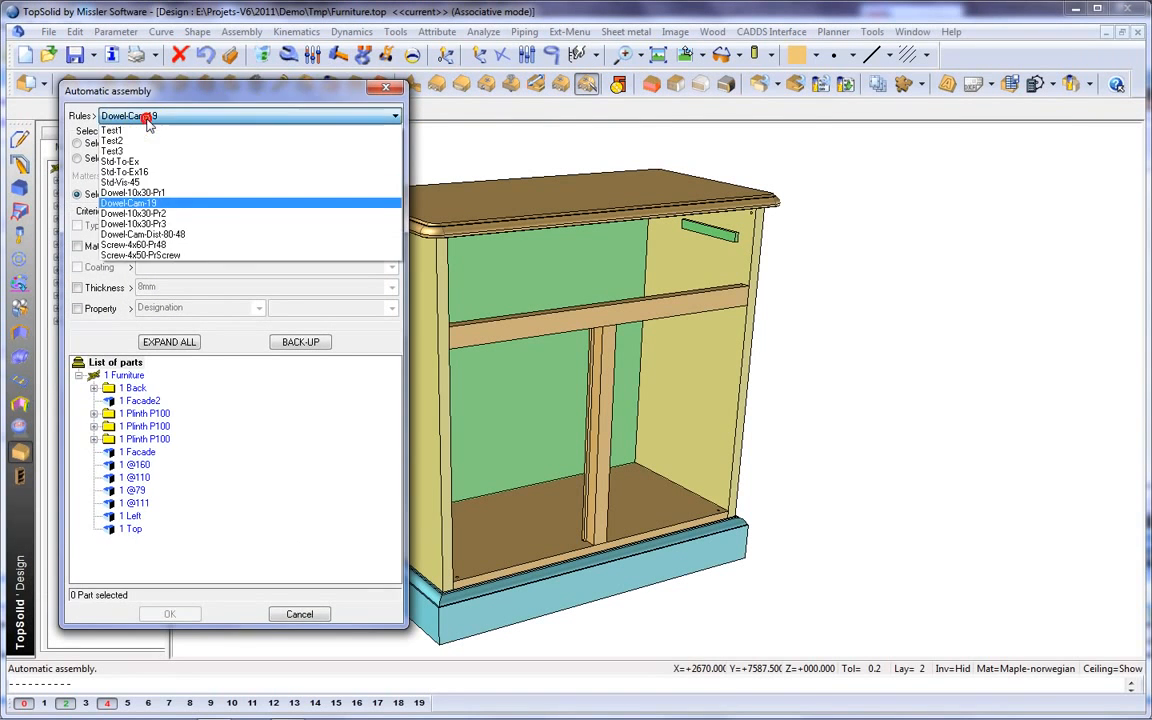
{"action": "left_click", "coordinate": [149, 234]}
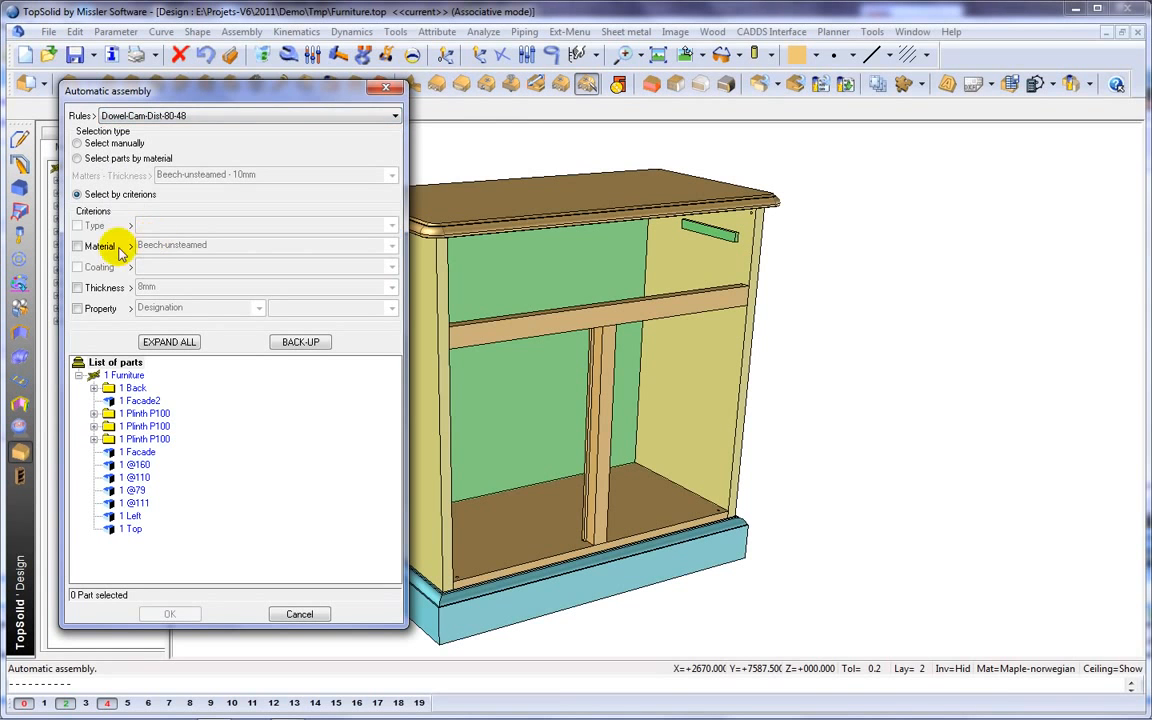
Filter the parts to assemble by material Maple-norwegian and thickness 22mm.
{"action": "left_click", "coordinate": [77, 246]}
{"action": "left_click", "coordinate": [140, 245]}
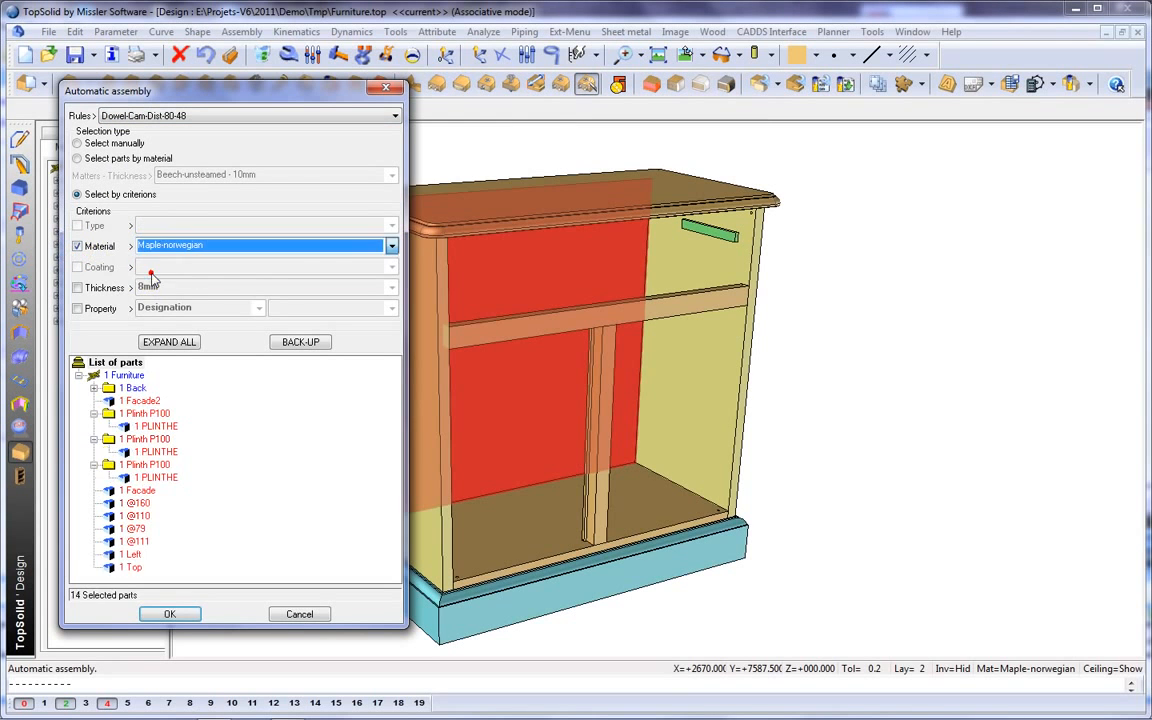
{"action": "left_click", "coordinate": [145, 259]}
{"action": "left_click", "coordinate": [77, 287]}
{"action": "left_click", "coordinate": [165, 287]}
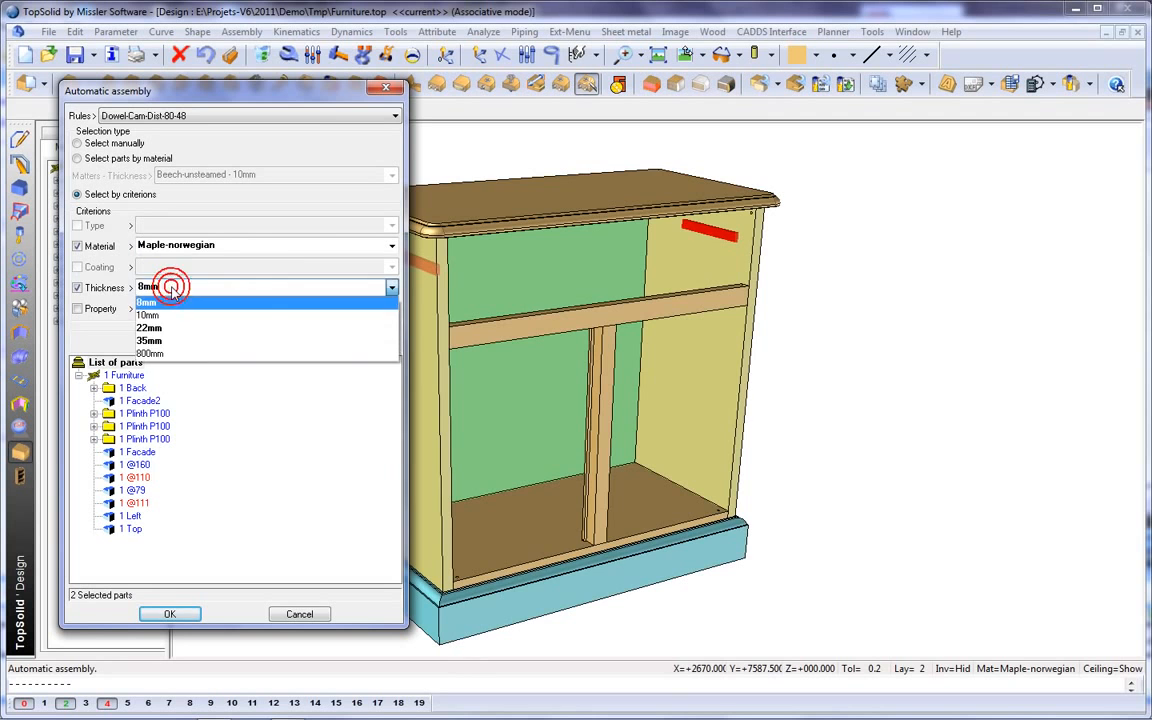
{"action": "left_click", "coordinate": [150, 328]}
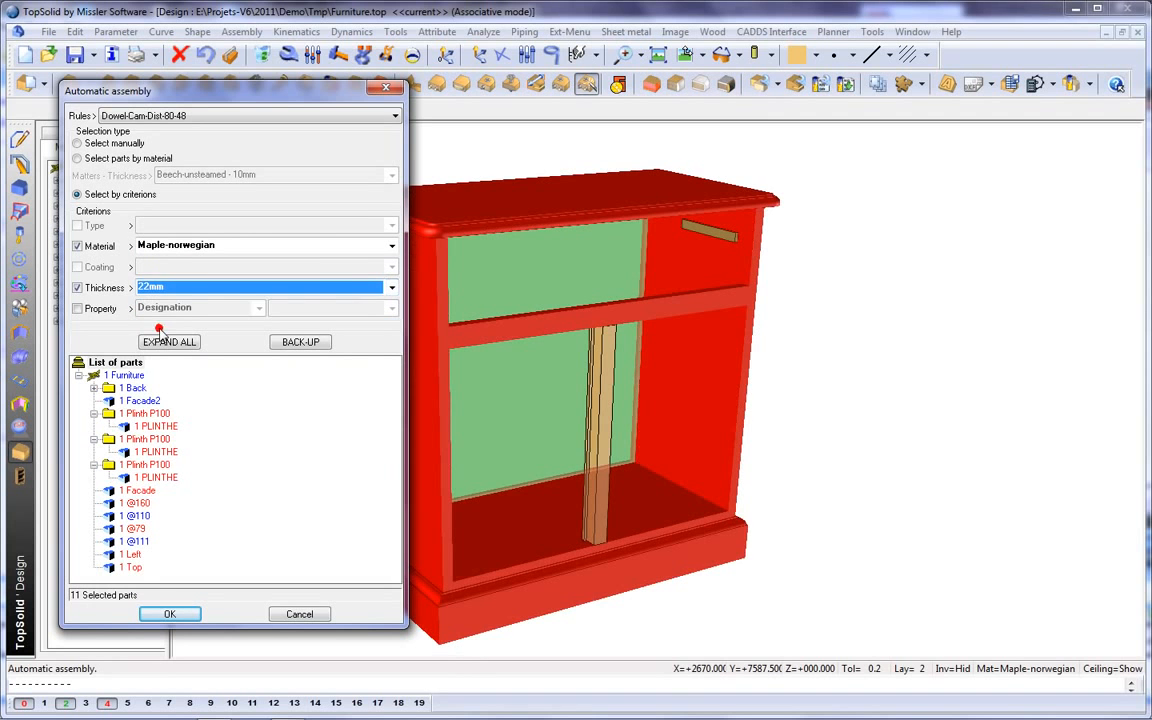
Leave the three Plinth P100 components out of the parts to assemble and confirm the remaining selection.
{"action": "right_click", "coordinate": [163, 483]}
{"action": "left_click", "coordinate": [208, 499]}
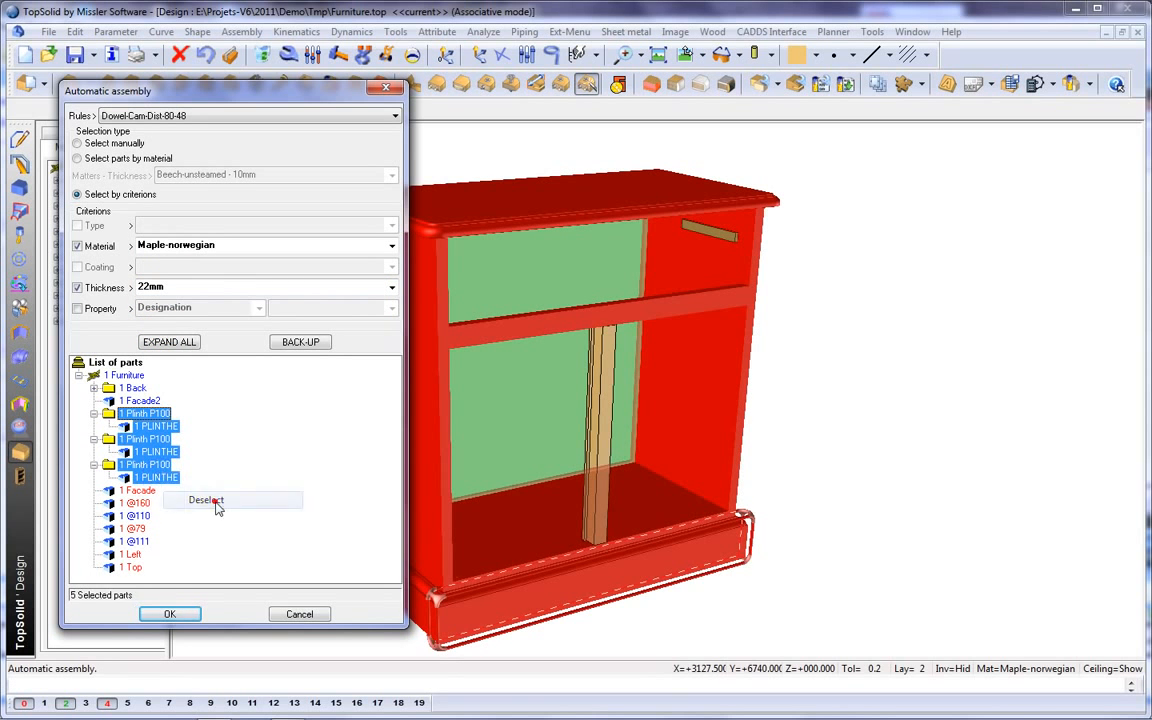
{"action": "left_click", "coordinate": [187, 612]}
Centre the automatic dowel-and-cam assemblies with the inside face option and accept the proposed fittings at the bottom panel.
{"action": "left_click", "coordinate": [472, 612]}
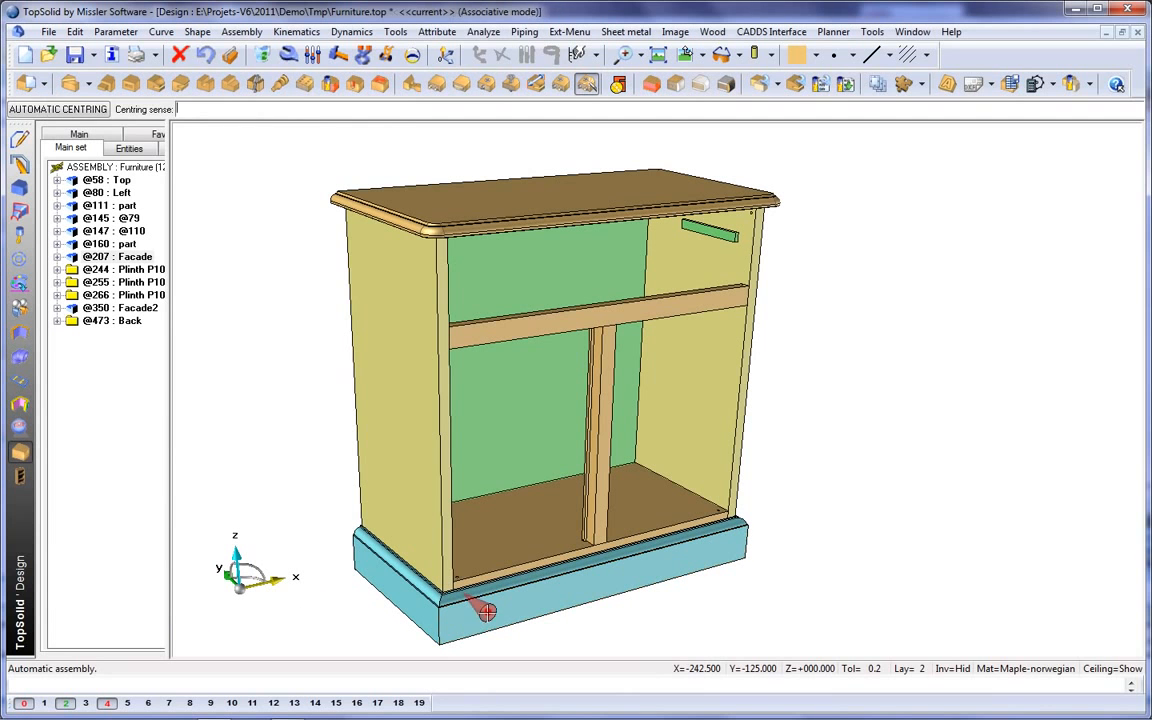
{"action": "right_click", "coordinate": [487, 612]}
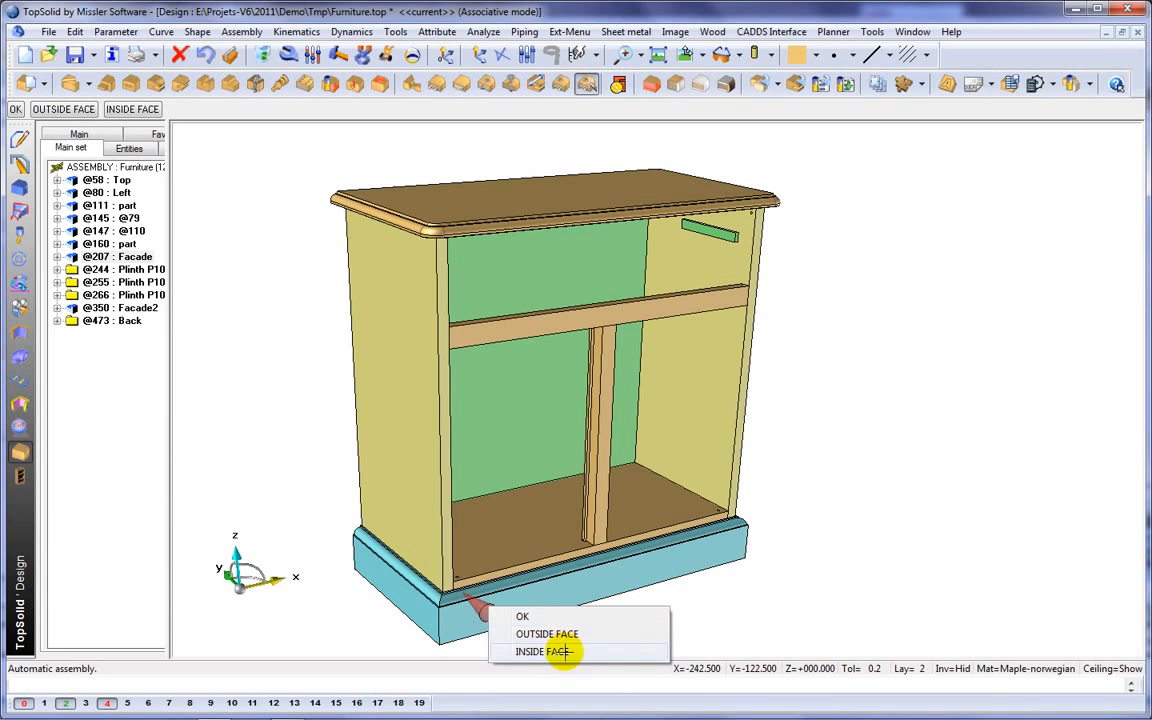
{"action": "left_click", "coordinate": [557, 651]}
{"action": "scroll", "coordinate": [695, 496], "scroll_direction": "up", "scroll_amount": 3}
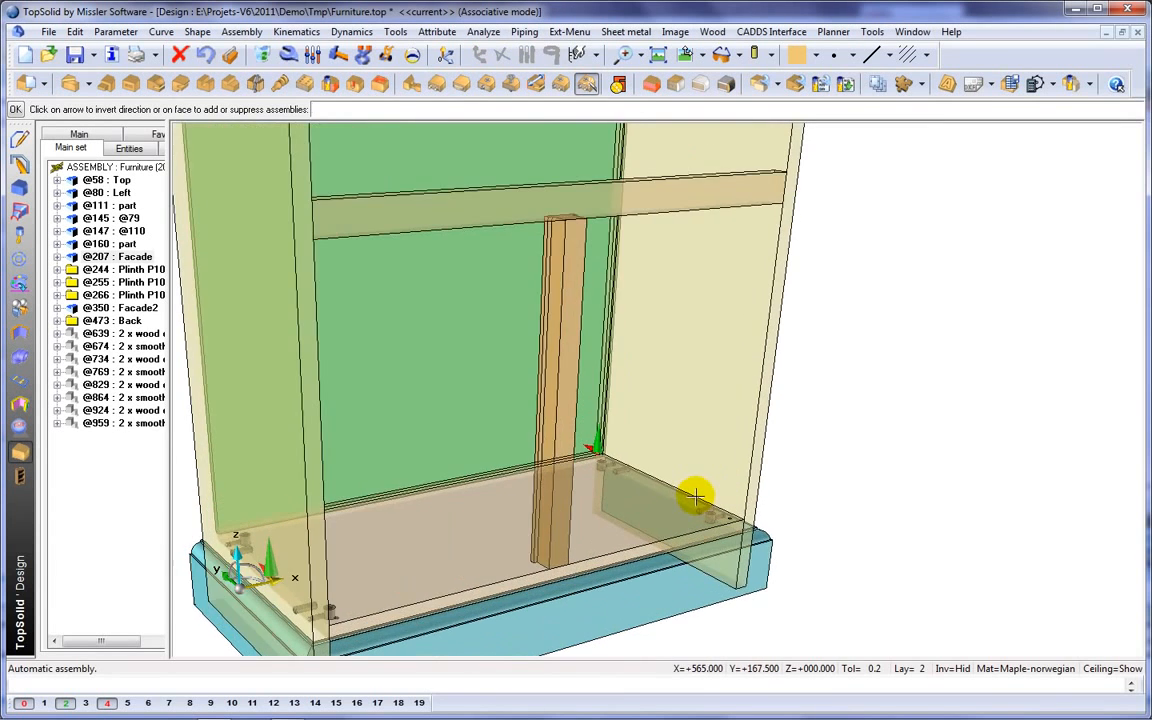
{"action": "scroll", "coordinate": [695, 496], "scroll_direction": "down", "scroll_amount": 3}
{"action": "left_click", "coordinate": [887, 548]}
{"action": "middle_click_drag", "start_coordinate": [887, 548], "coordinate": [810, 518]}
Switch the cabinet's display to realistic shading with wood textures and edges.
{"action": "left_click", "coordinate": [768, 54]}
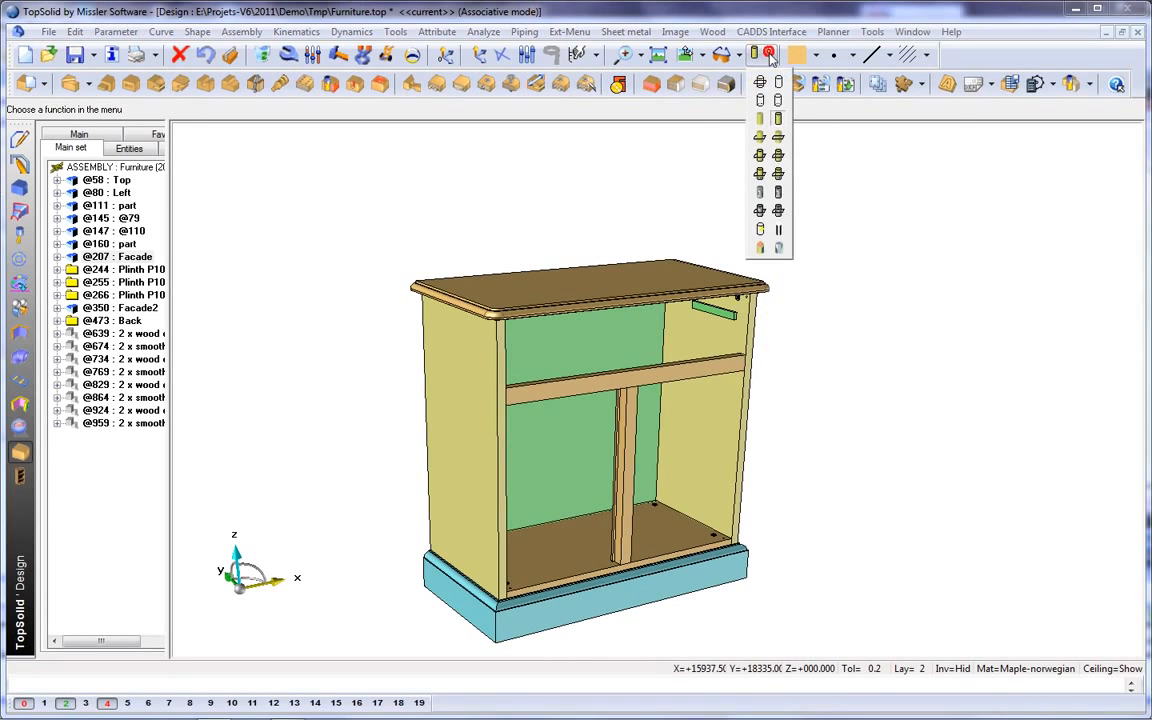
{"action": "left_click", "coordinate": [778, 196]}
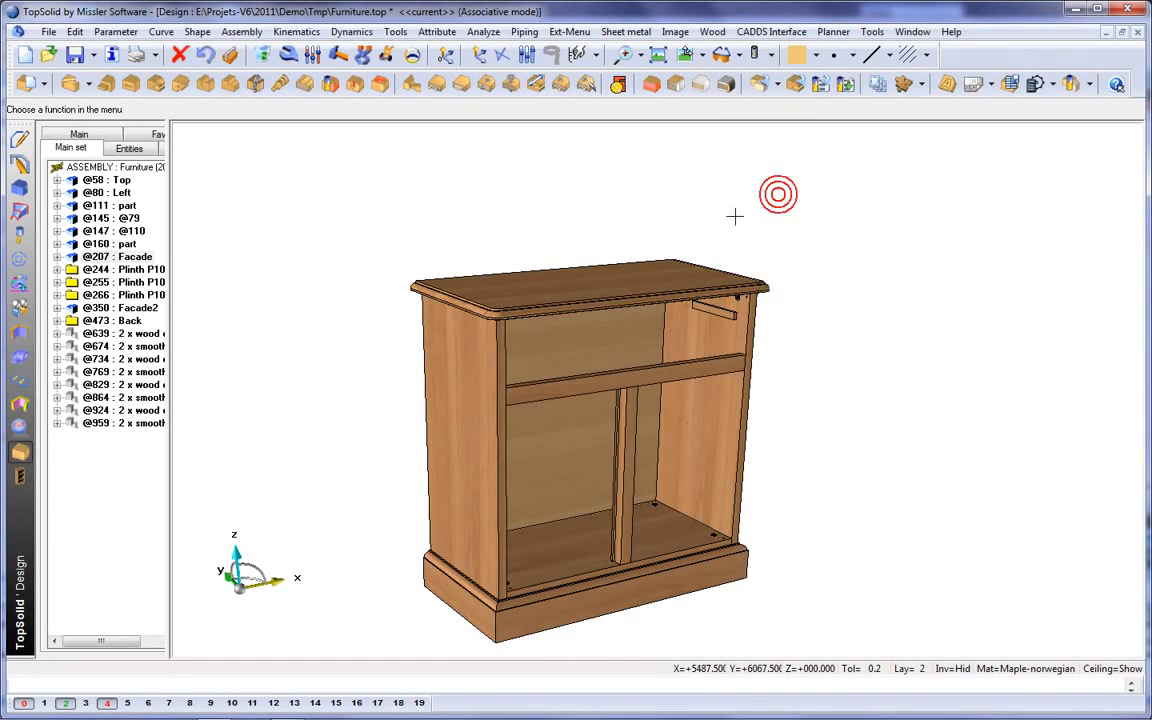
{"action": "right_click", "coordinate": [690, 121]}
{"action": "left_click", "coordinate": [763, 262]}
{"action": "scroll", "coordinate": [733, 360], "scroll_direction": "up", "scroll_amount": 4}
{"action": "middle_click_drag", "start_coordinate": [706, 467], "coordinate": [704, 421]}
Include the standard component Simple-Door from the Demo Furniture family of Compos-PiB, version 00, representation NORMAL.
{"action": "left_click", "coordinate": [19, 260]}
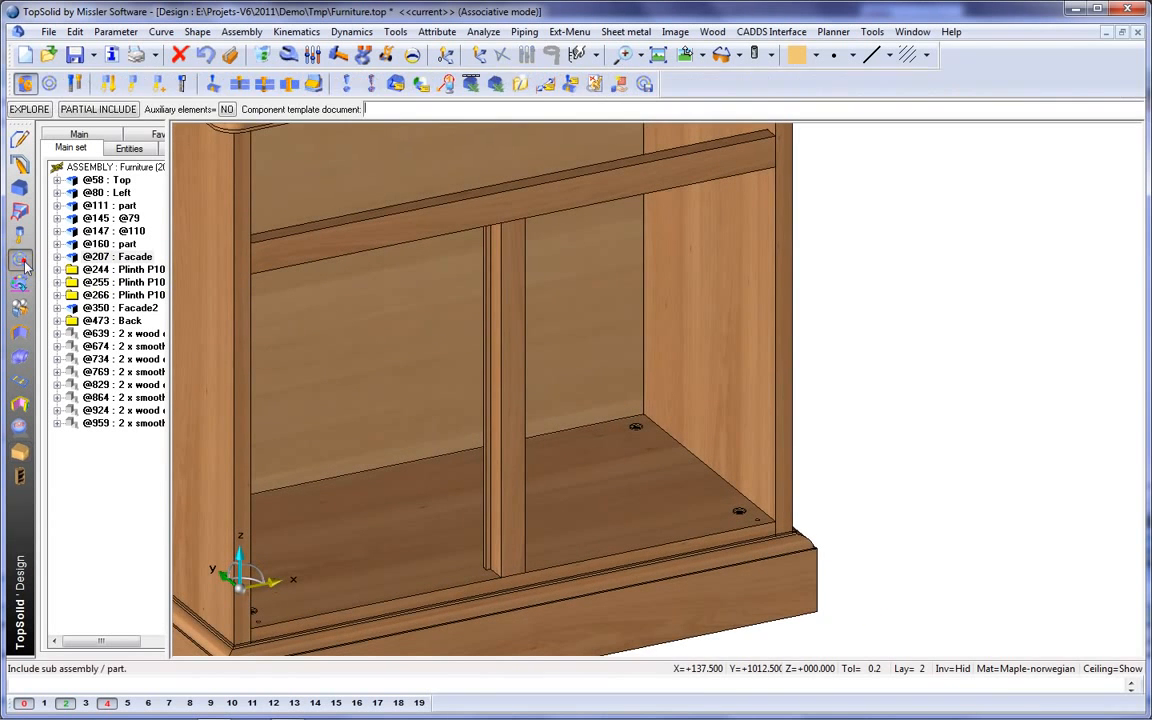
{"action": "left_click", "coordinate": [49, 83]}
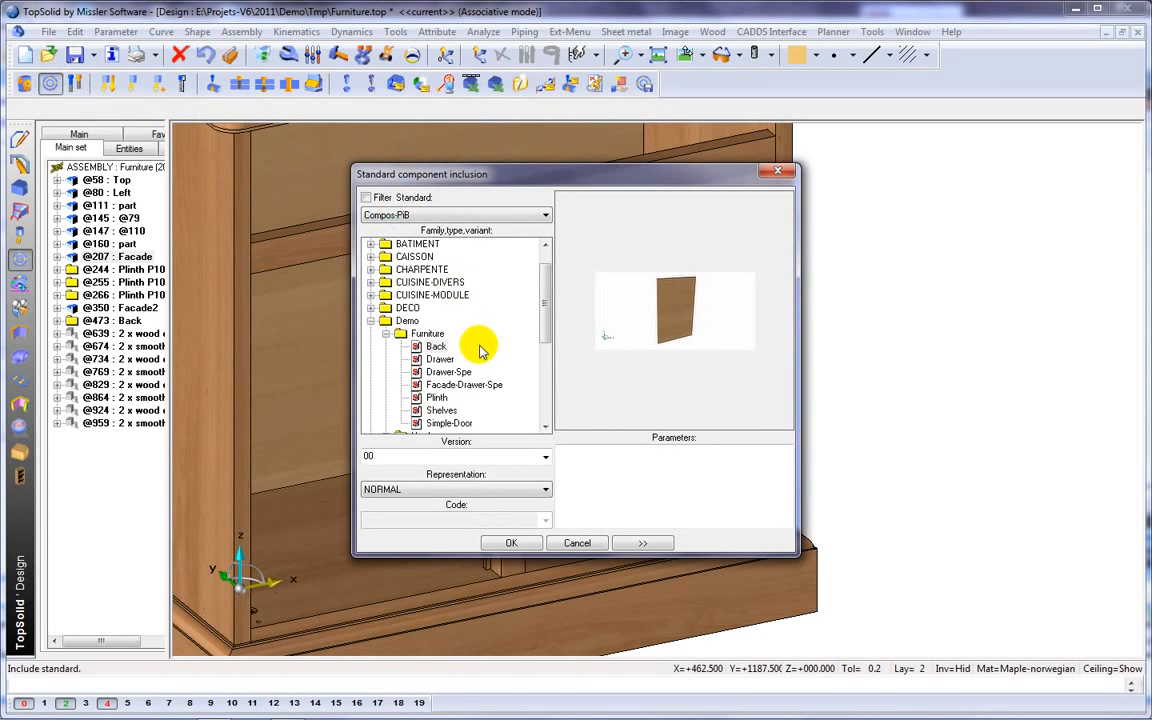
{"action": "left_click", "coordinate": [445, 423]}
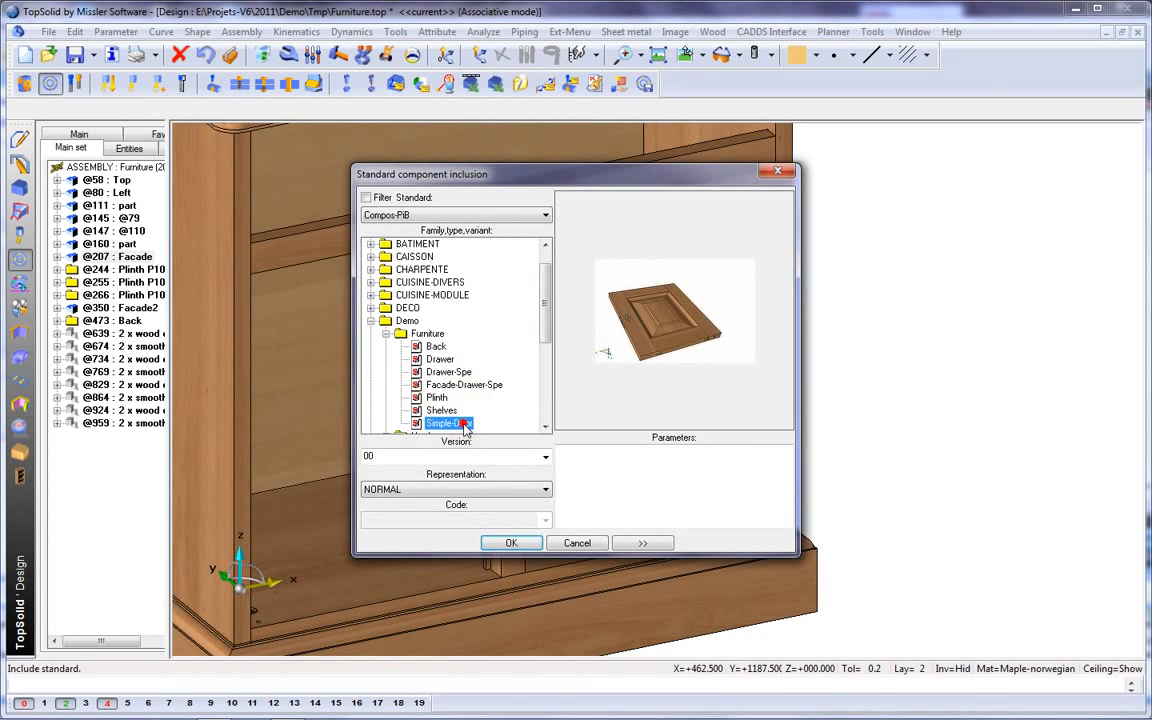
{"action": "left_click", "coordinate": [511, 543]}
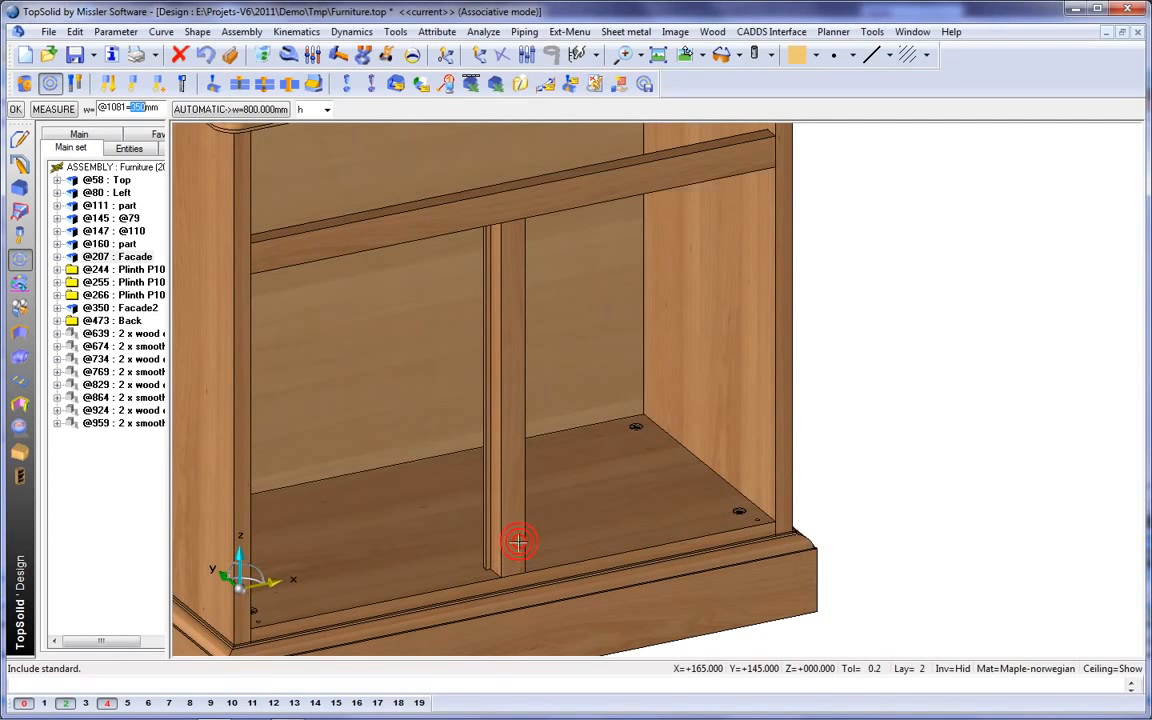
Set the door's width w to 328 mm and height h to 457 mm from measurements of the opening beside the middle upright.
{"action": "left_click", "coordinate": [53, 109]}
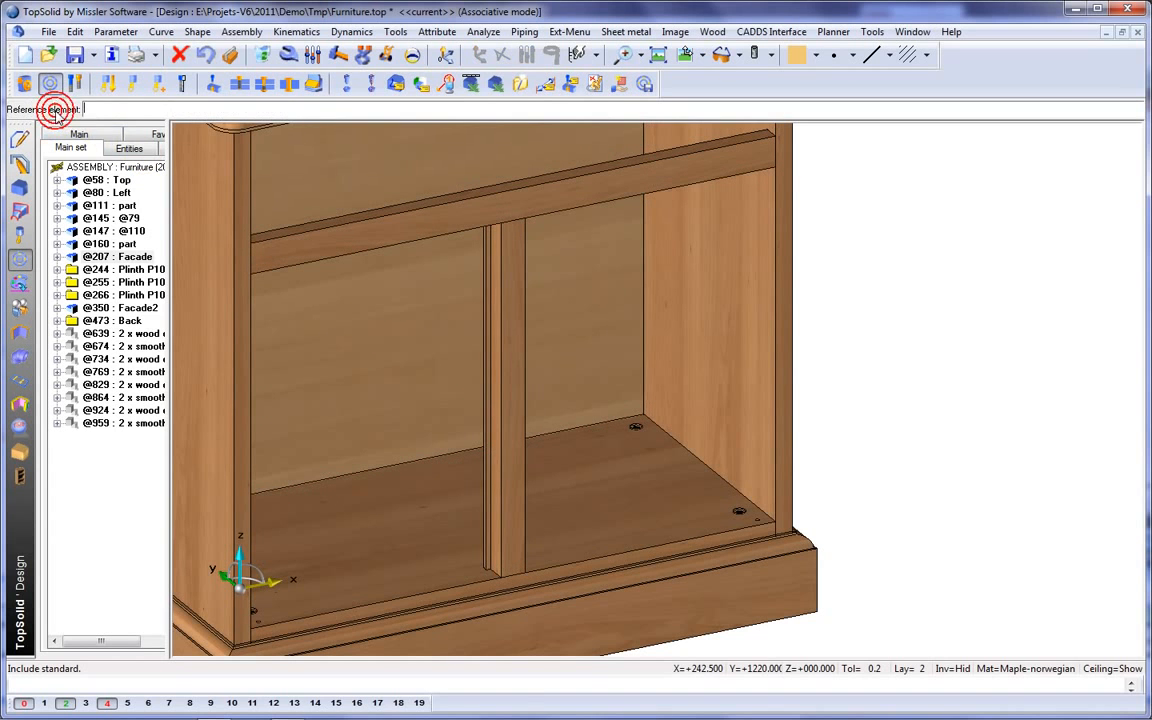
{"action": "left_click", "coordinate": [518, 394]}
{"action": "left_click", "coordinate": [675, 365]}
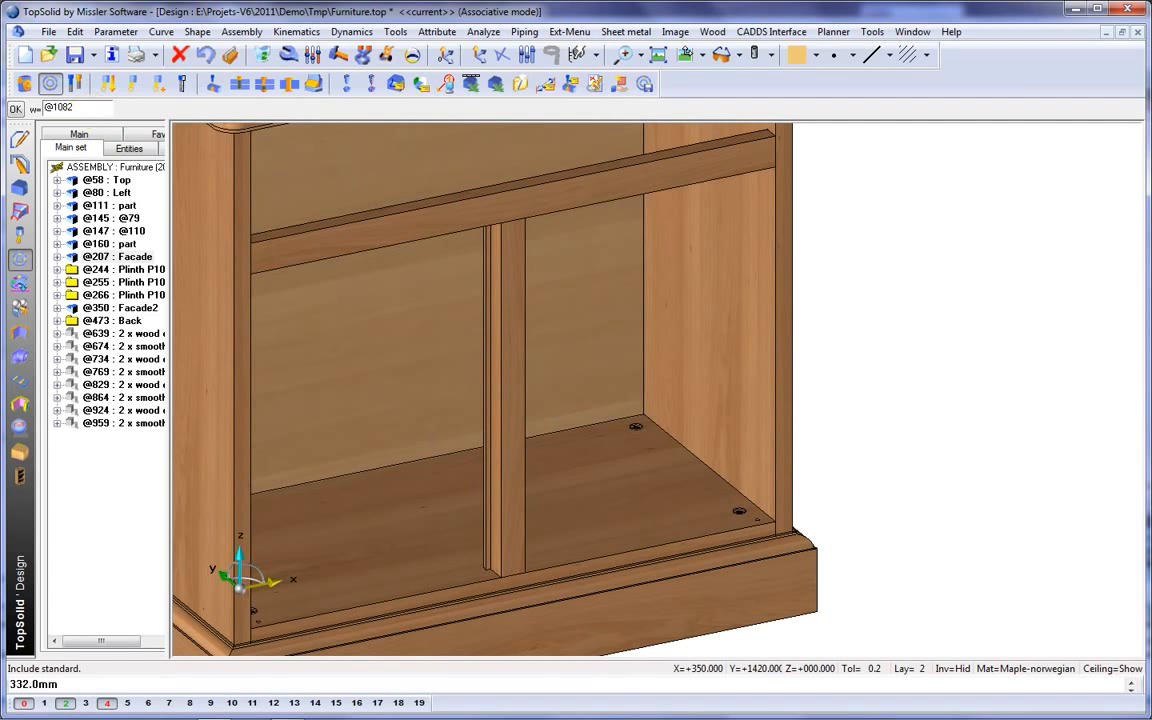
{"action": "key", "text": "Return"}
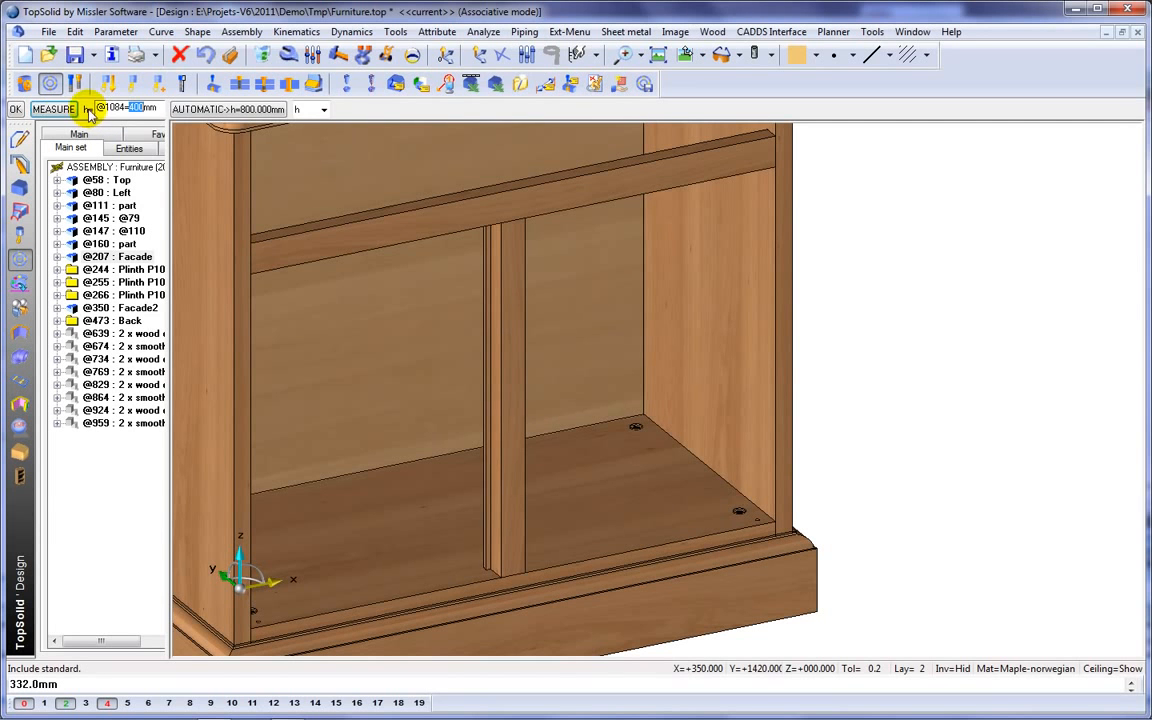
{"action": "left_click", "coordinate": [84, 109]}
{"action": "left_click", "coordinate": [522, 418]}
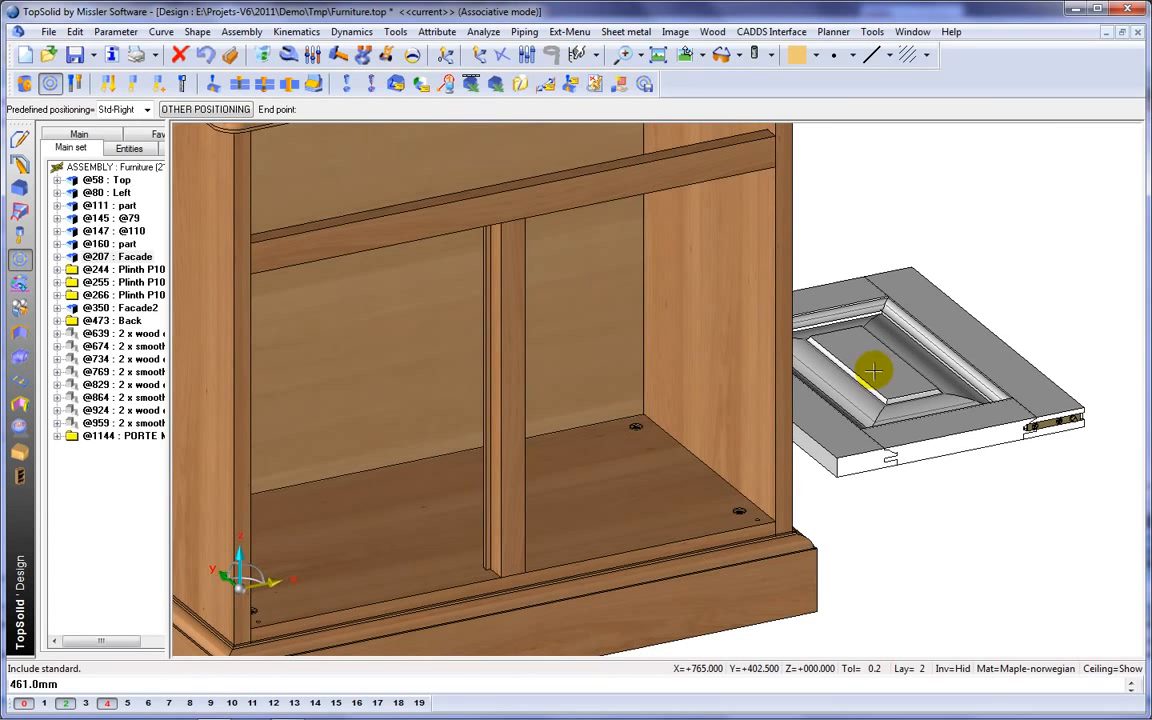
Position the door against the cabinet's right side with the predefined positioning Std-Right, without propagation.
{"action": "right_click", "coordinate": [810, 368]}
{"action": "mouse_move", "coordinate": [898, 375]}
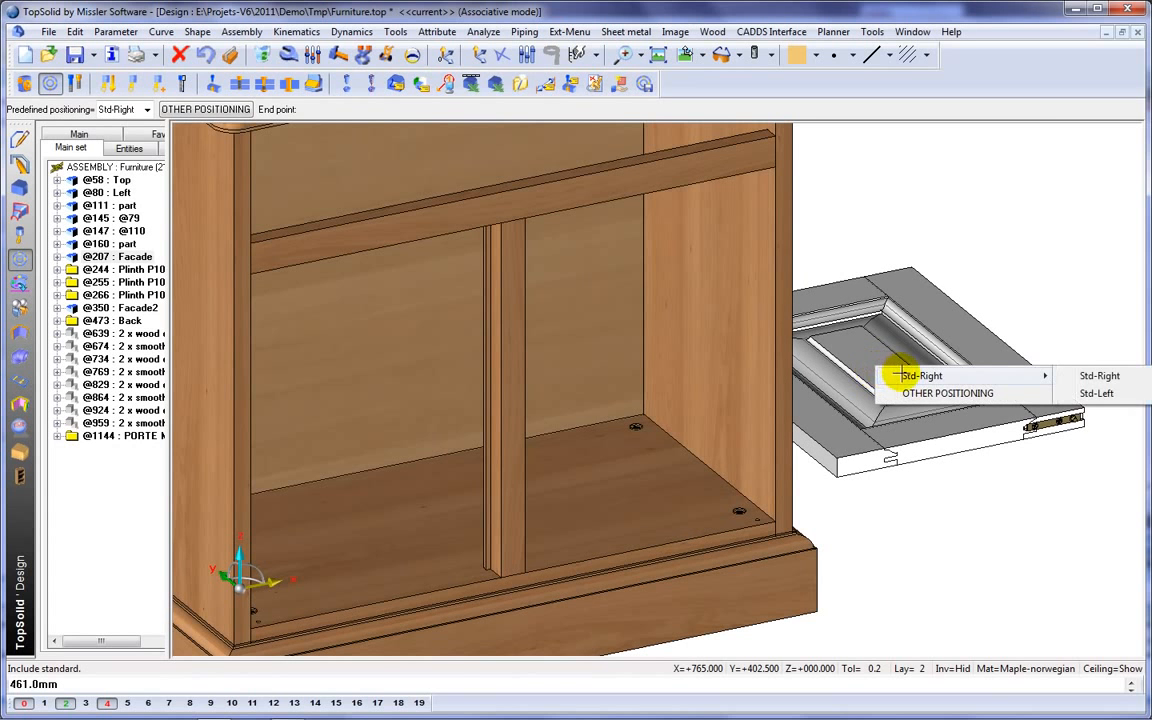
{"action": "left_click", "coordinate": [1100, 376]}
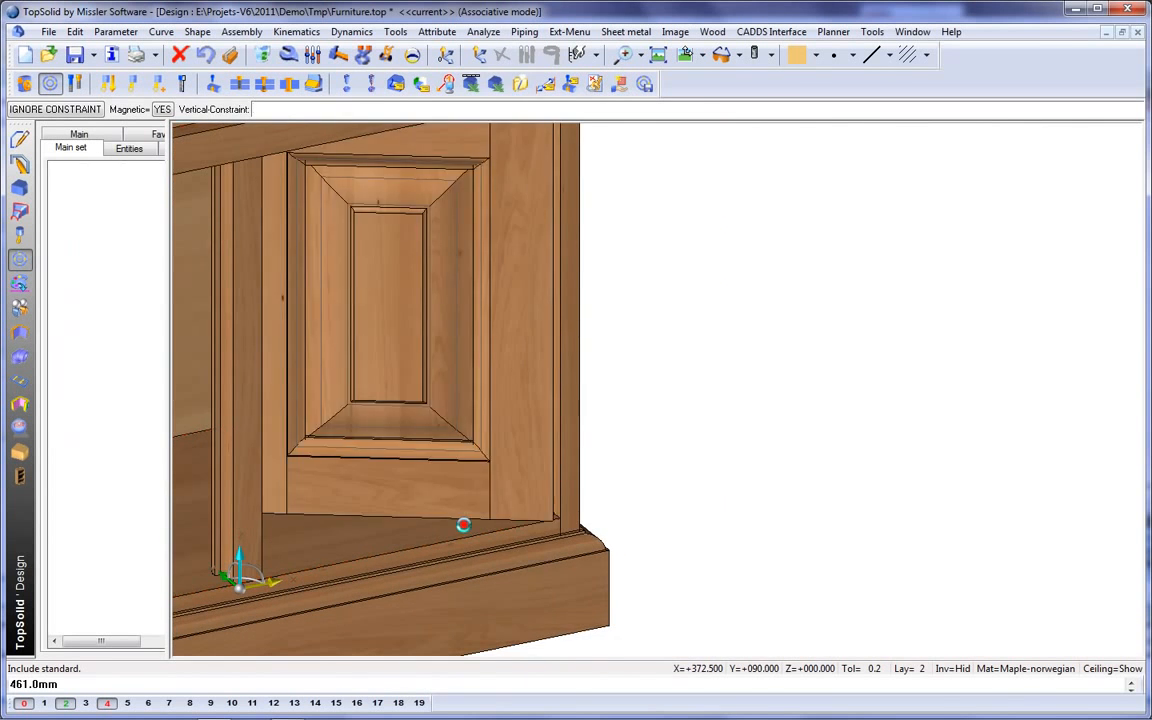
{"action": "middle_click", "coordinate": [714, 483]}
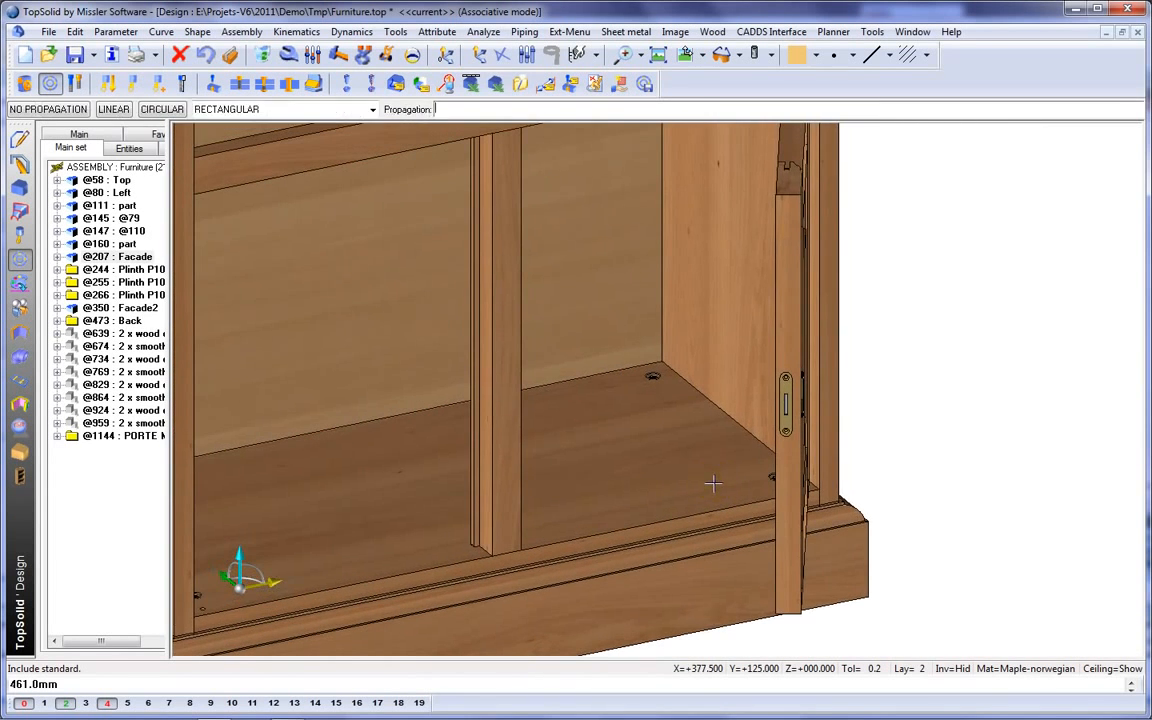
{"action": "middle_click_drag", "start_coordinate": [658, 447], "coordinate": [717, 483]}
{"action": "scroll", "coordinate": [717, 483], "scroll_direction": "down", "scroll_amount": 2}
{"action": "middle_click", "coordinate": [718, 483]}
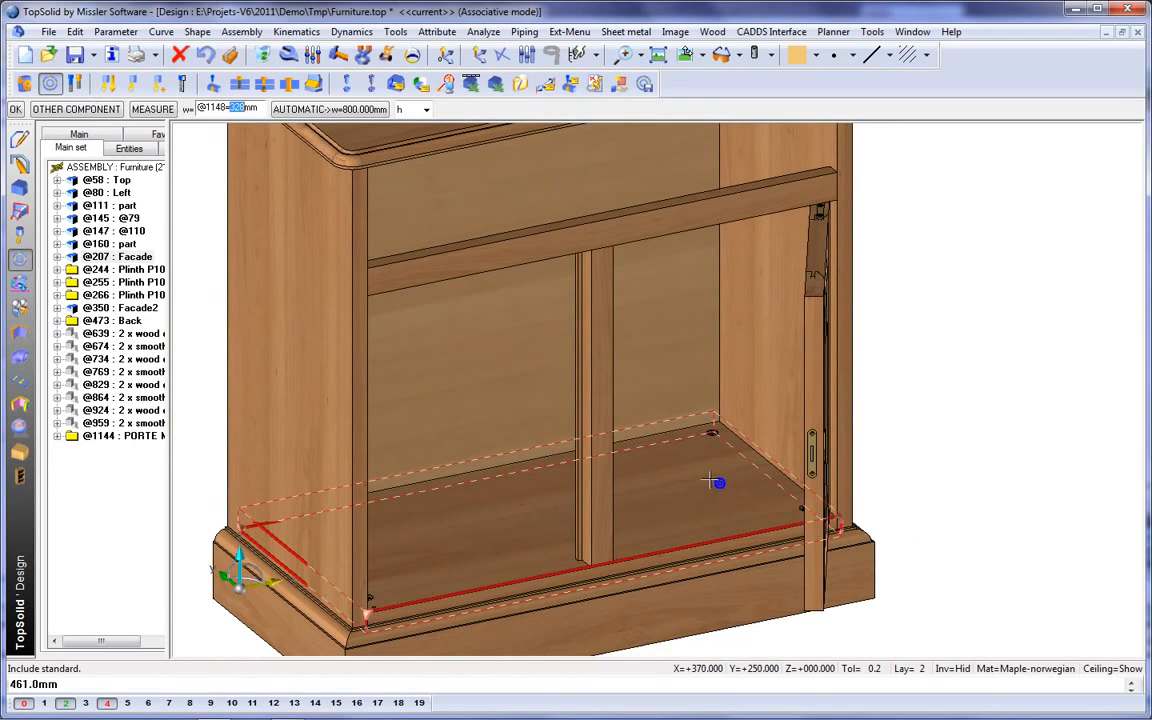
Include a second Simple-Door with the first door's width and height, using the predefined positioning Std-Left.
{"action": "right_click", "coordinate": [813, 427]}
{"action": "left_click", "coordinate": [840, 437]}
{"action": "left_click", "coordinate": [821, 397]}
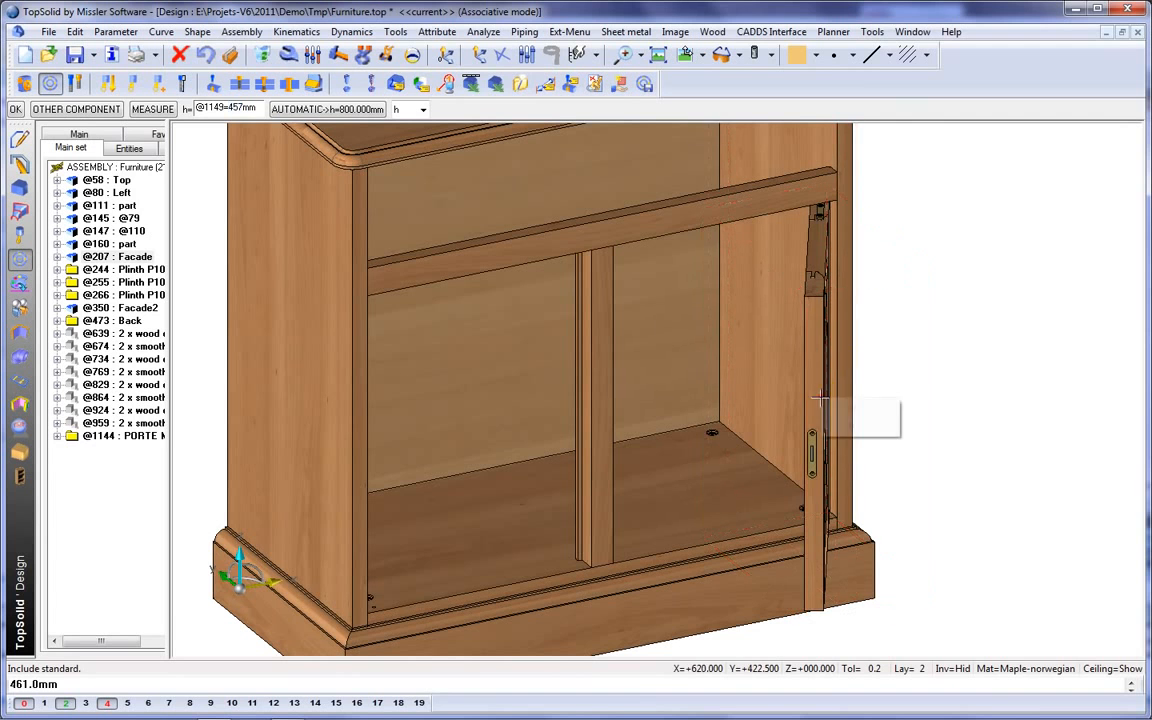
{"action": "left_click", "coordinate": [841, 425]}
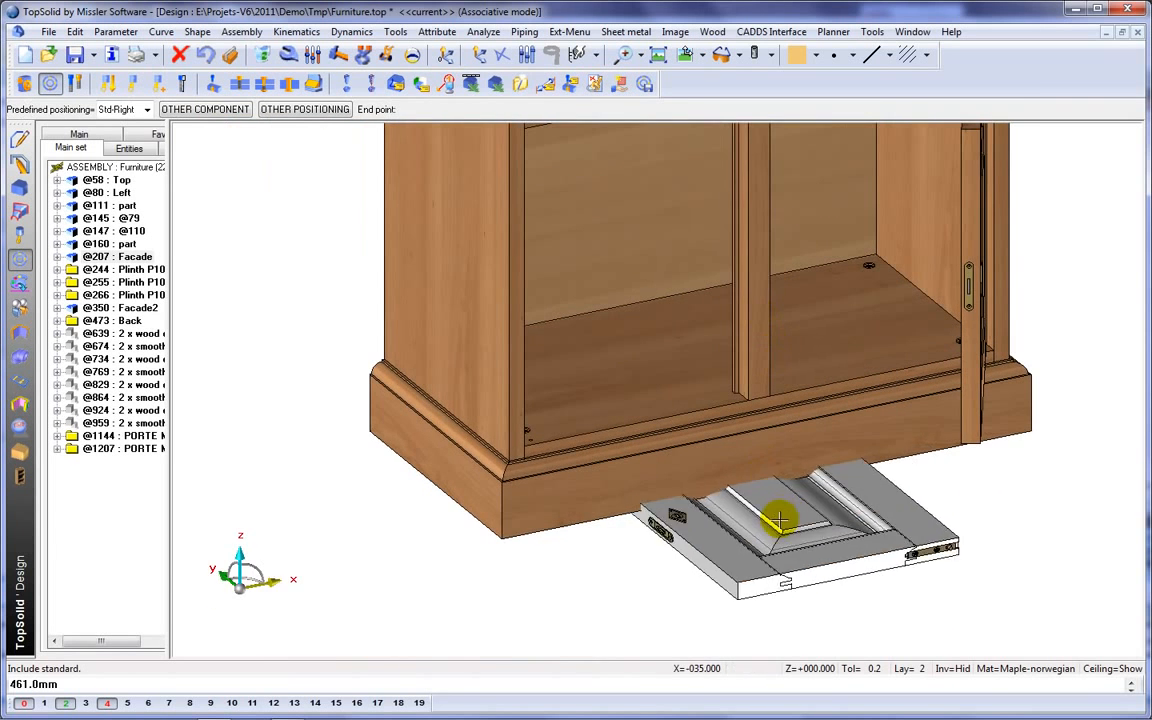
{"action": "right_click", "coordinate": [830, 529]}
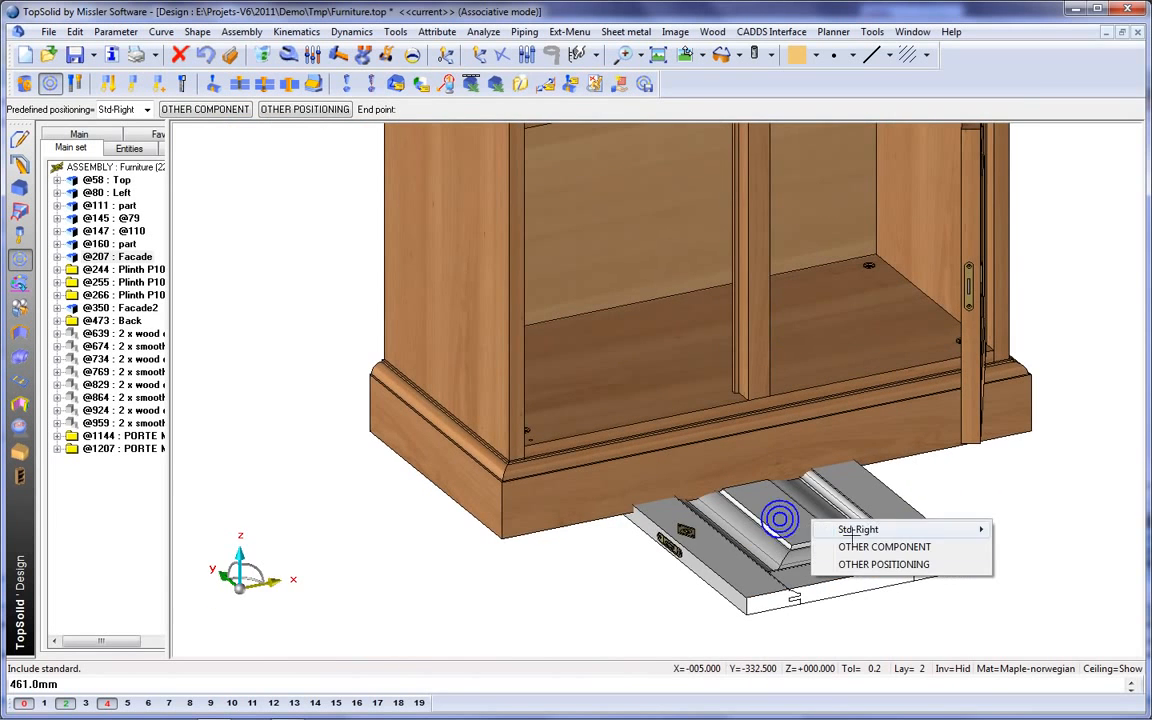
{"action": "left_click", "coordinate": [884, 530]}
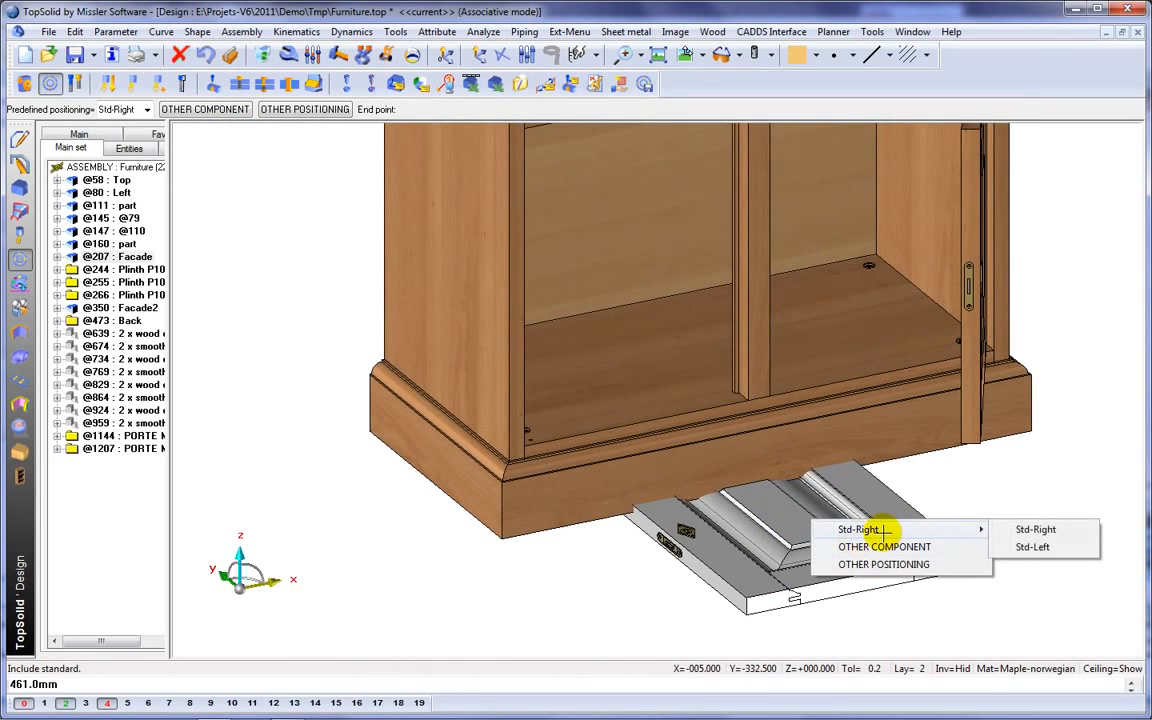
{"action": "left_click", "coordinate": [1055, 548]}
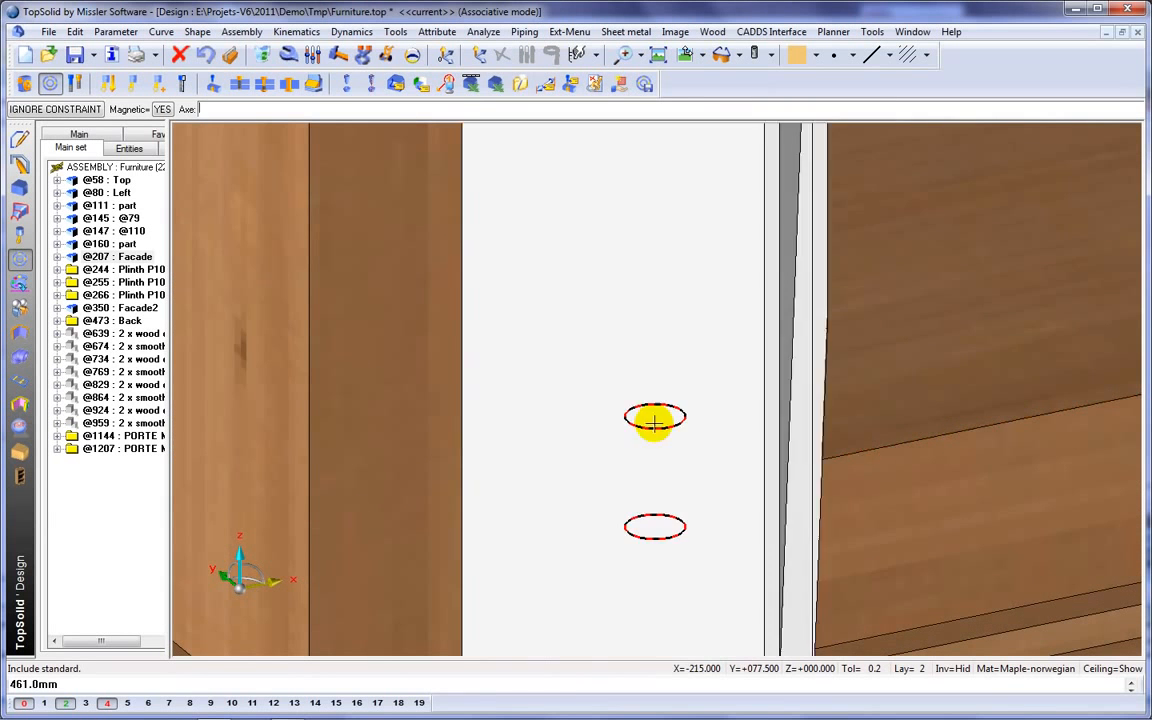
Place the second door in the left opening by completing its axis and vertical constraints.
{"action": "left_click", "coordinate": [656, 415]}
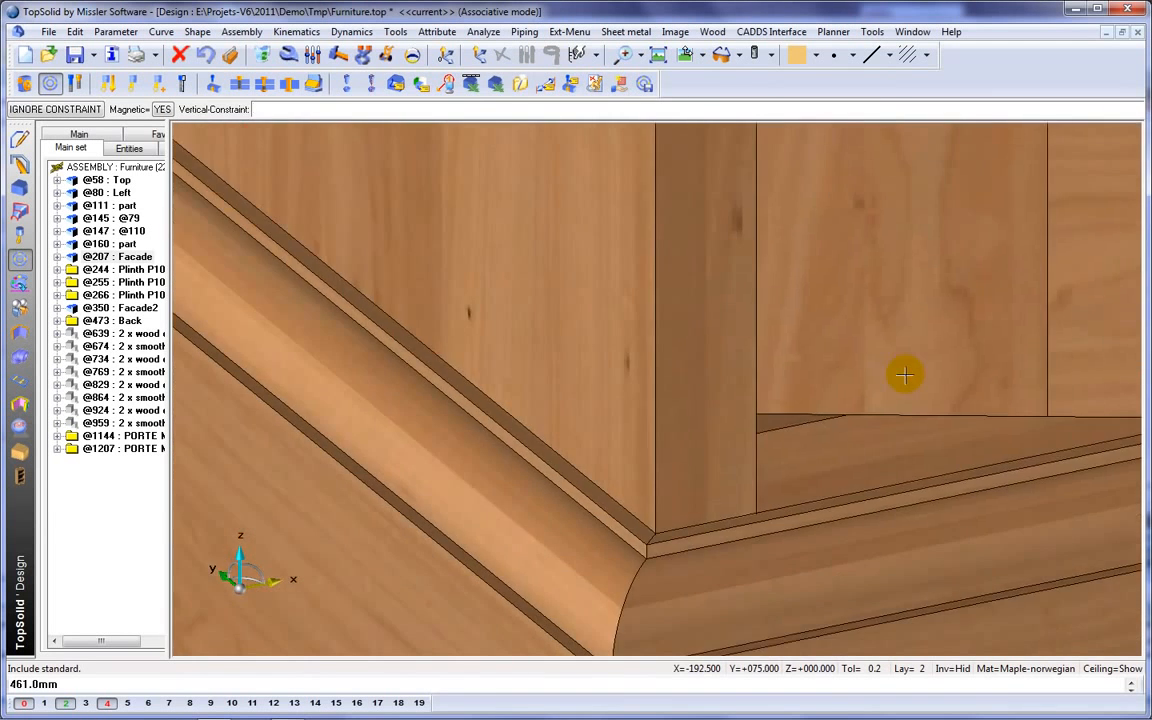
{"action": "left_click", "coordinate": [918, 361]}
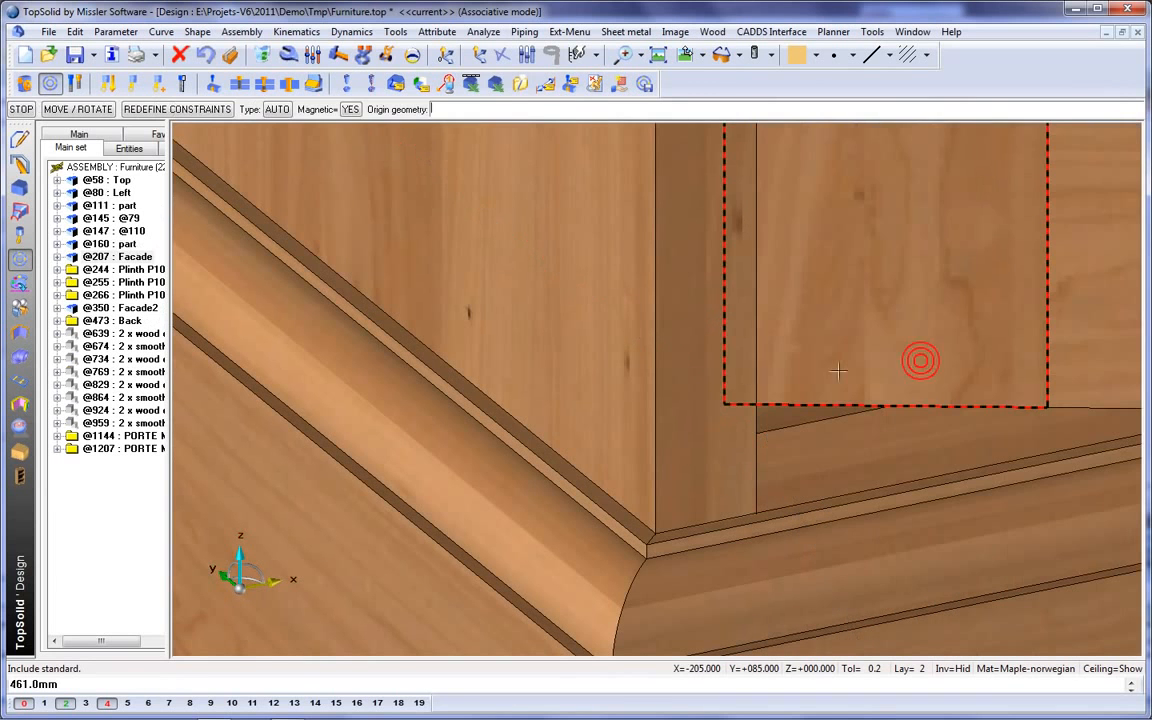
{"action": "left_click", "coordinate": [725, 382]}
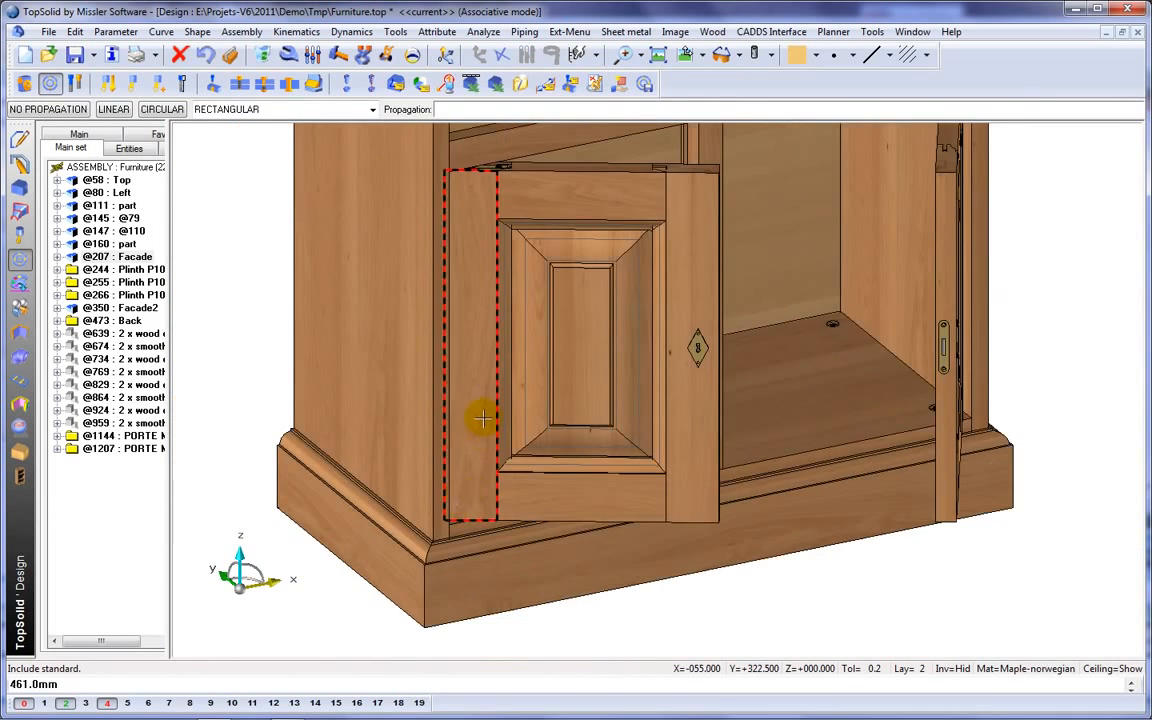
{"action": "middle_click_drag", "start_coordinate": [483, 418], "coordinate": [469, 487]}
{"action": "scroll", "coordinate": [426, 417], "scroll_direction": "down", "scroll_amount": 2}
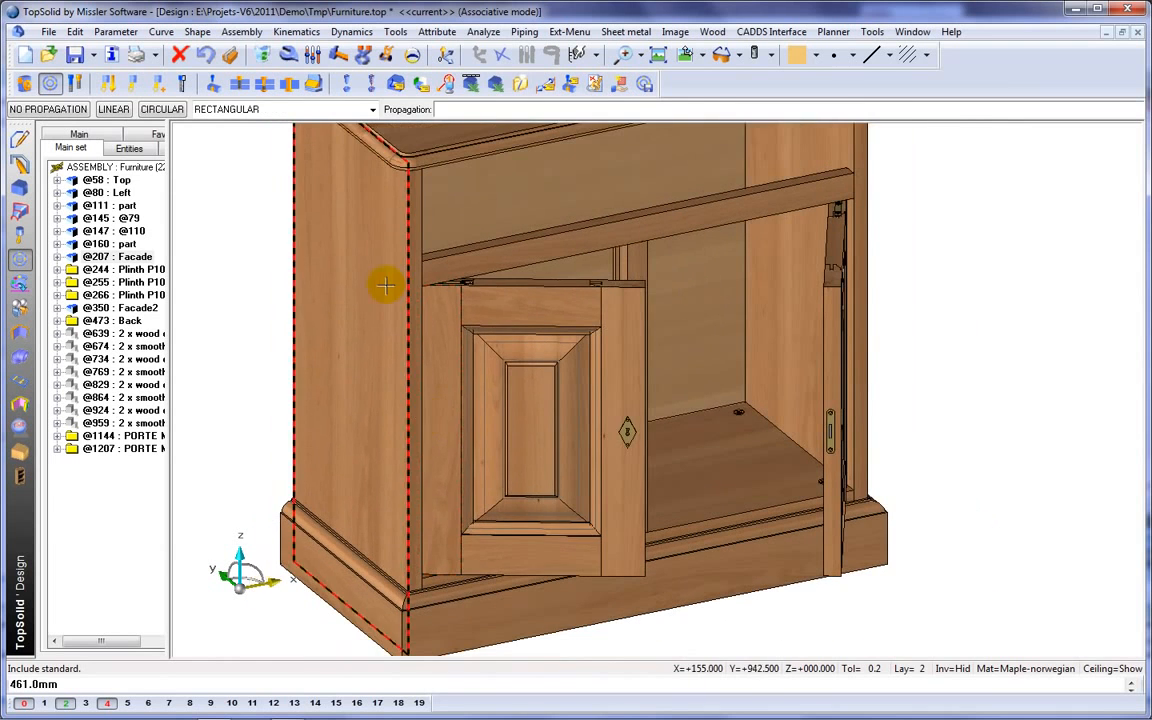
Swing the left and right doors closed against the middle upright with the Move parents command.
{"action": "left_click", "coordinate": [387, 56]}
{"action": "left_click", "coordinate": [596, 311]}
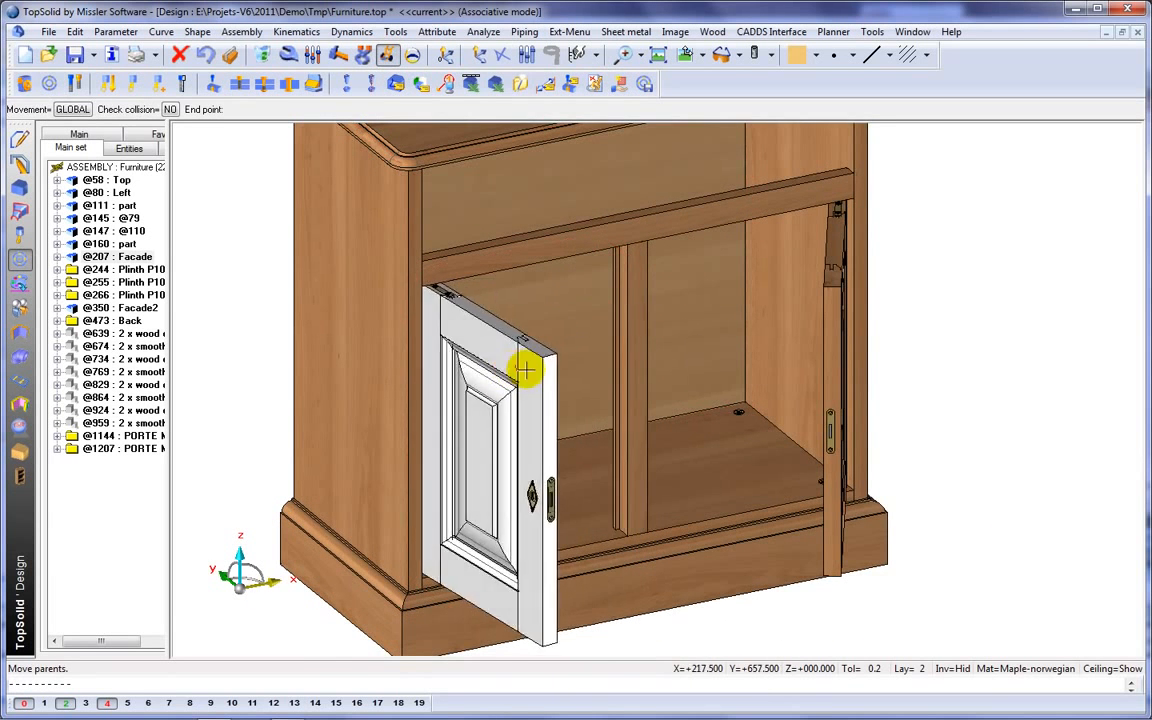
{"action": "left_click", "coordinate": [597, 262]}
{"action": "left_click", "coordinate": [829, 334]}
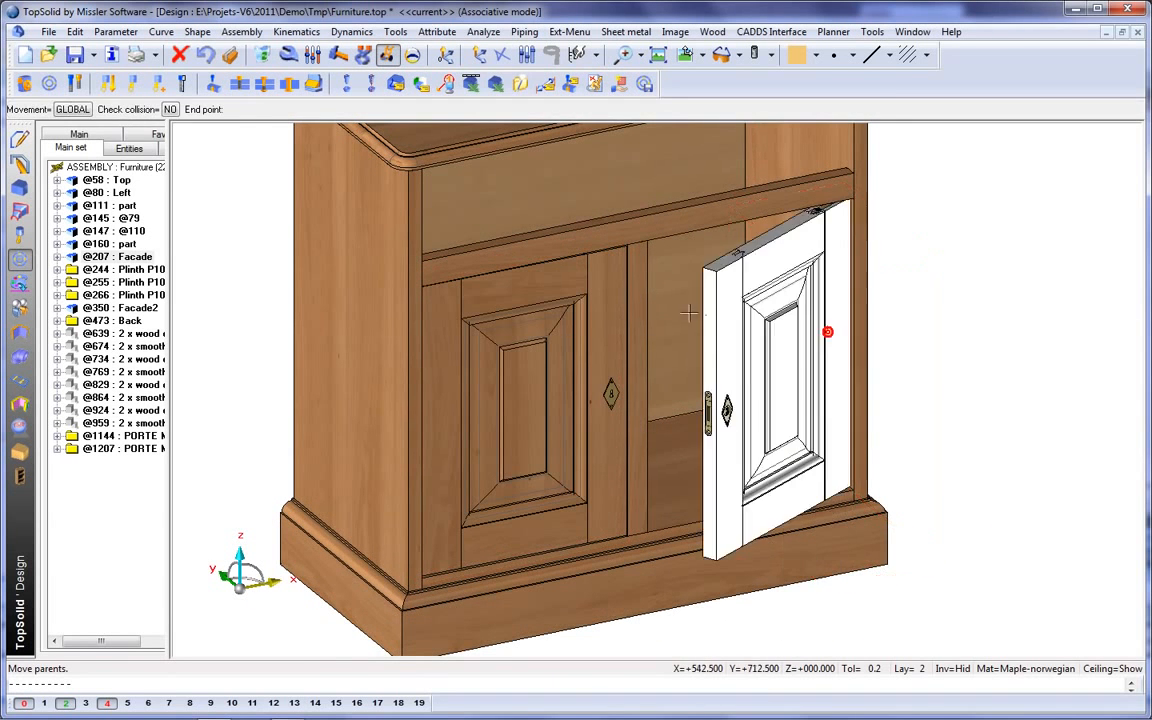
{"action": "left_click", "coordinate": [607, 393]}
Include the standard component Drawer-Spe from the Demo Furniture family, version 00, representation NORMAL.
{"action": "scroll", "coordinate": [607, 393], "scroll_direction": "up", "scroll_amount": 5}
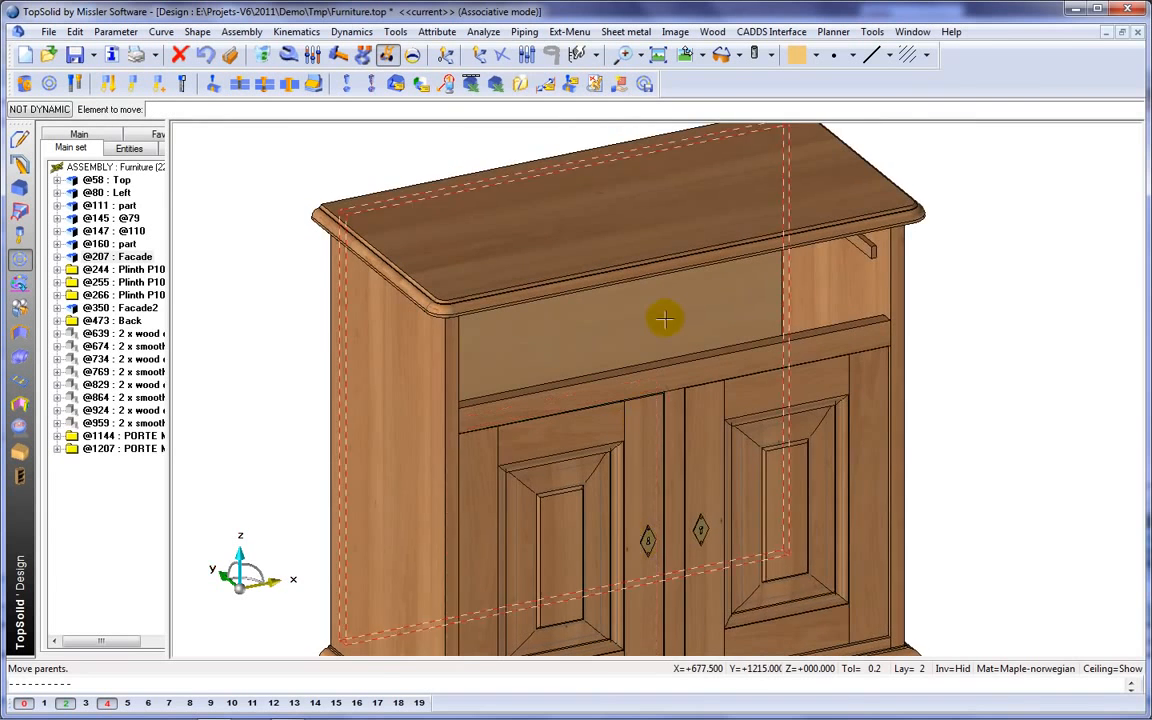
{"action": "left_click", "coordinate": [47, 84]}
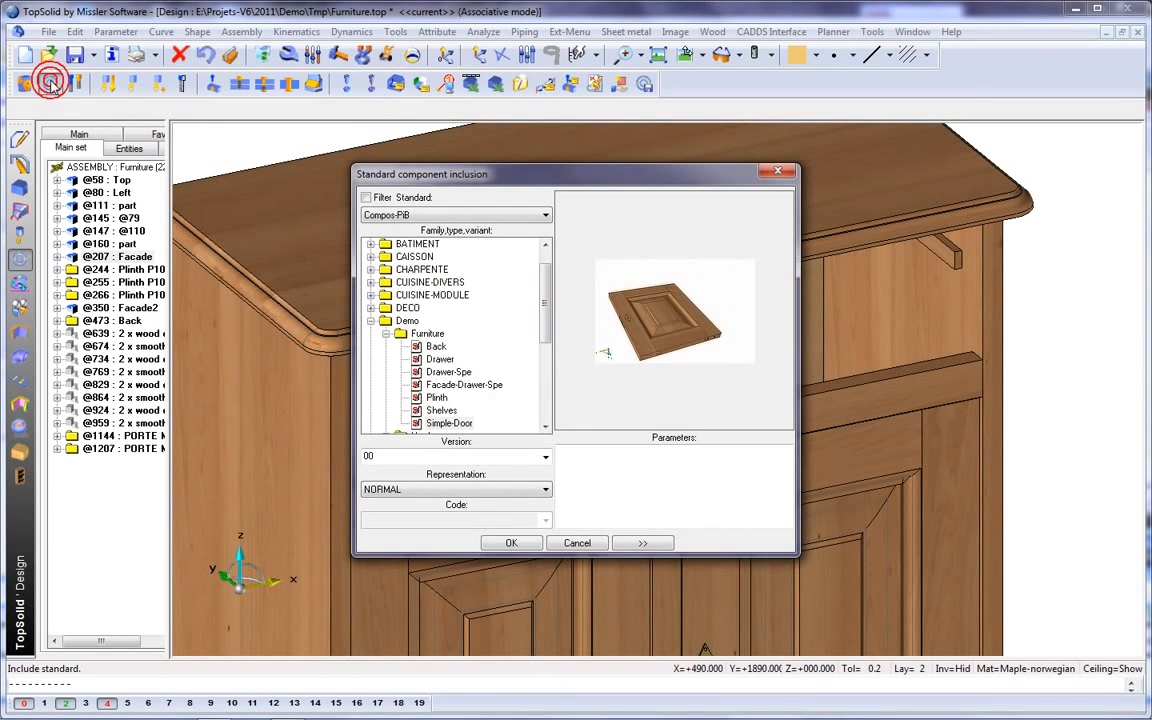
{"action": "left_click", "coordinate": [449, 372]}
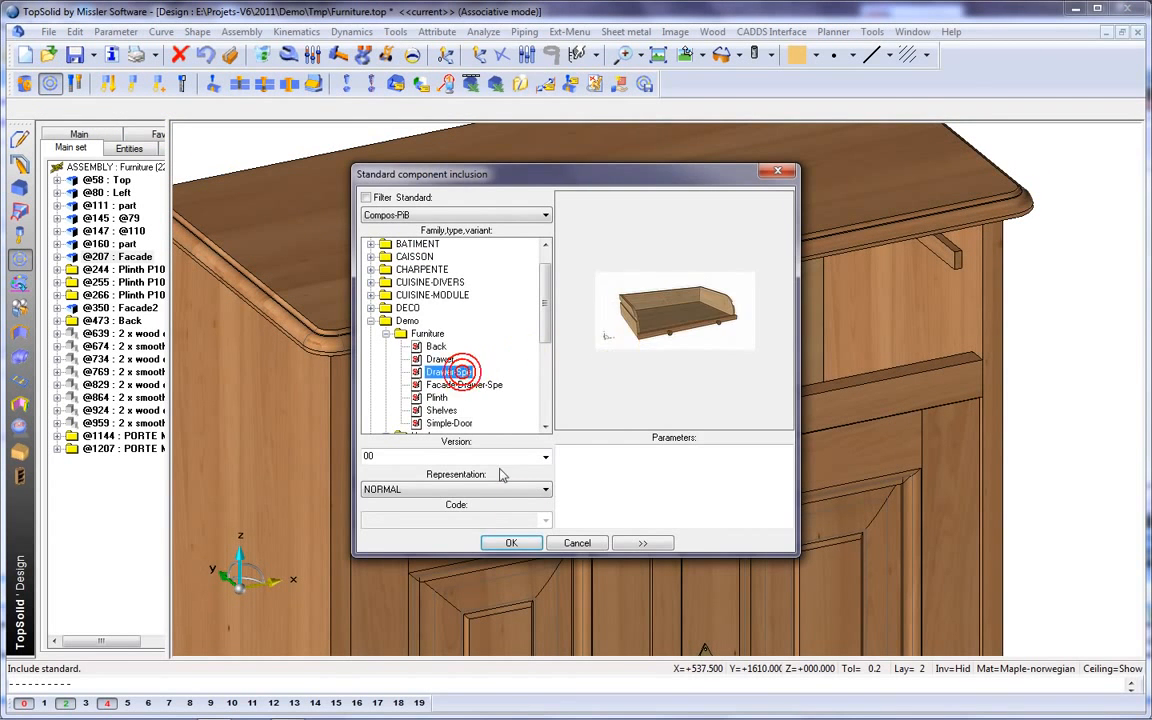
{"action": "left_click", "coordinate": [512, 543]}
Set the drawer's width w to the measured length of the upper front rail's edge minus 2 mm.
{"action": "right_click", "coordinate": [522, 546]}
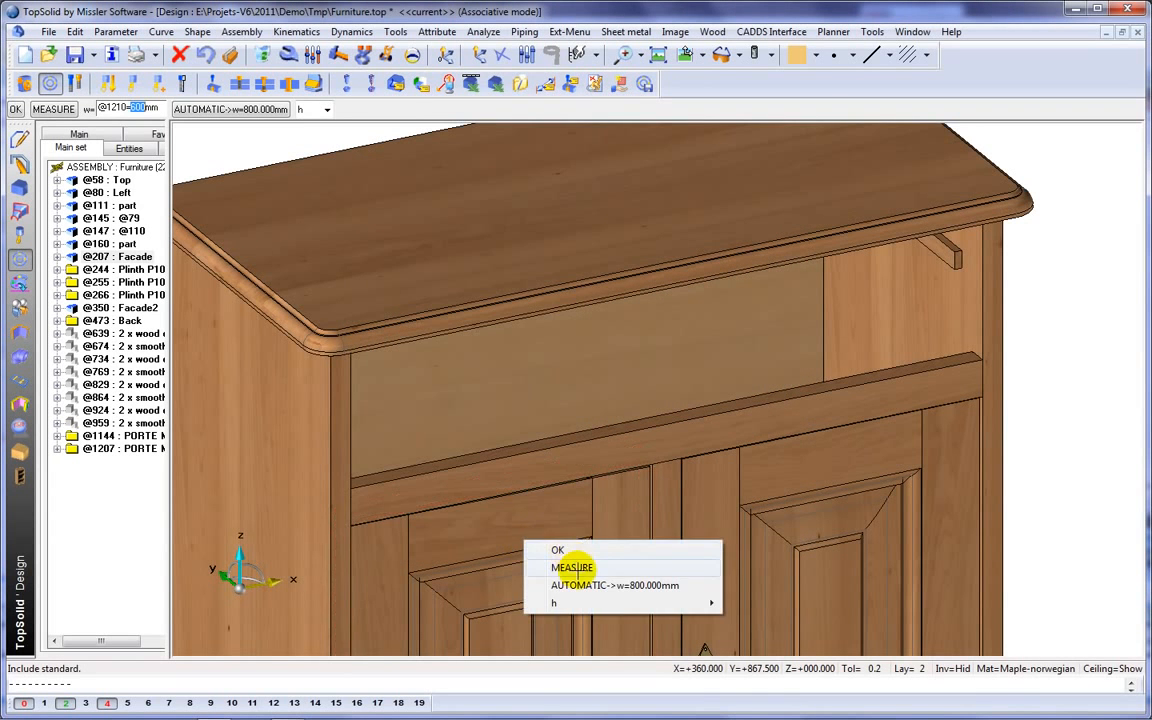
{"action": "left_click", "coordinate": [580, 567]}
{"action": "left_click", "coordinate": [530, 453]}
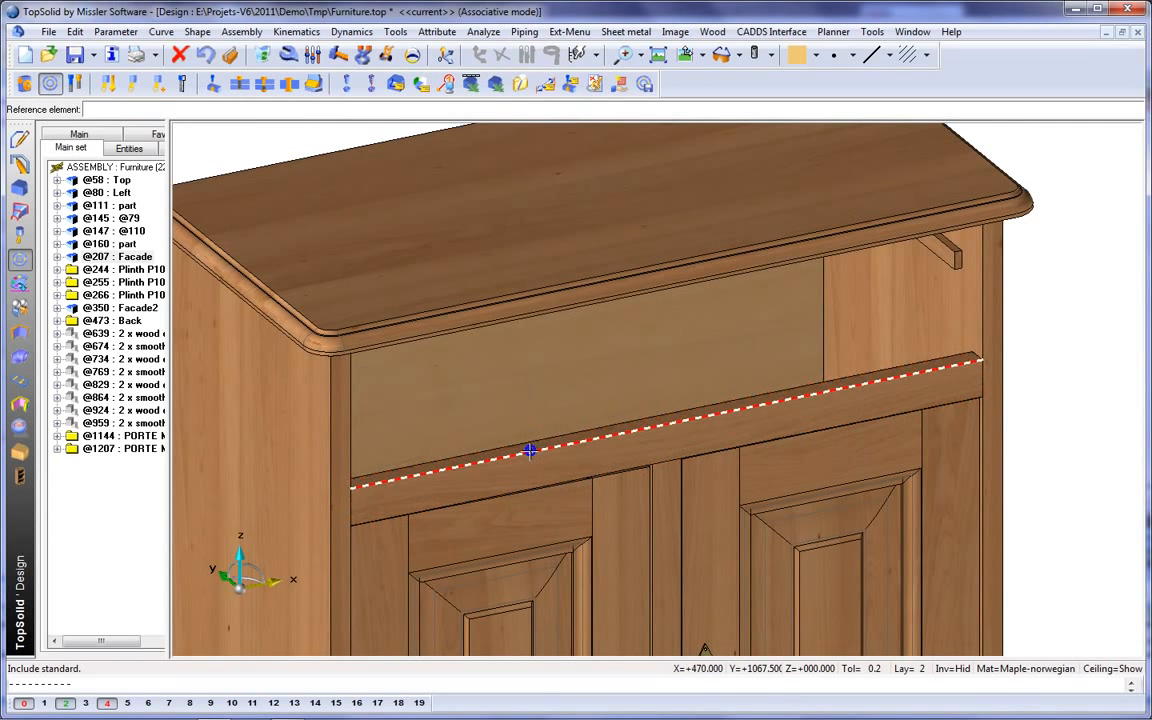
{"action": "left_click", "coordinate": [527, 450]}
{"action": "left_click", "coordinate": [107, 107]}
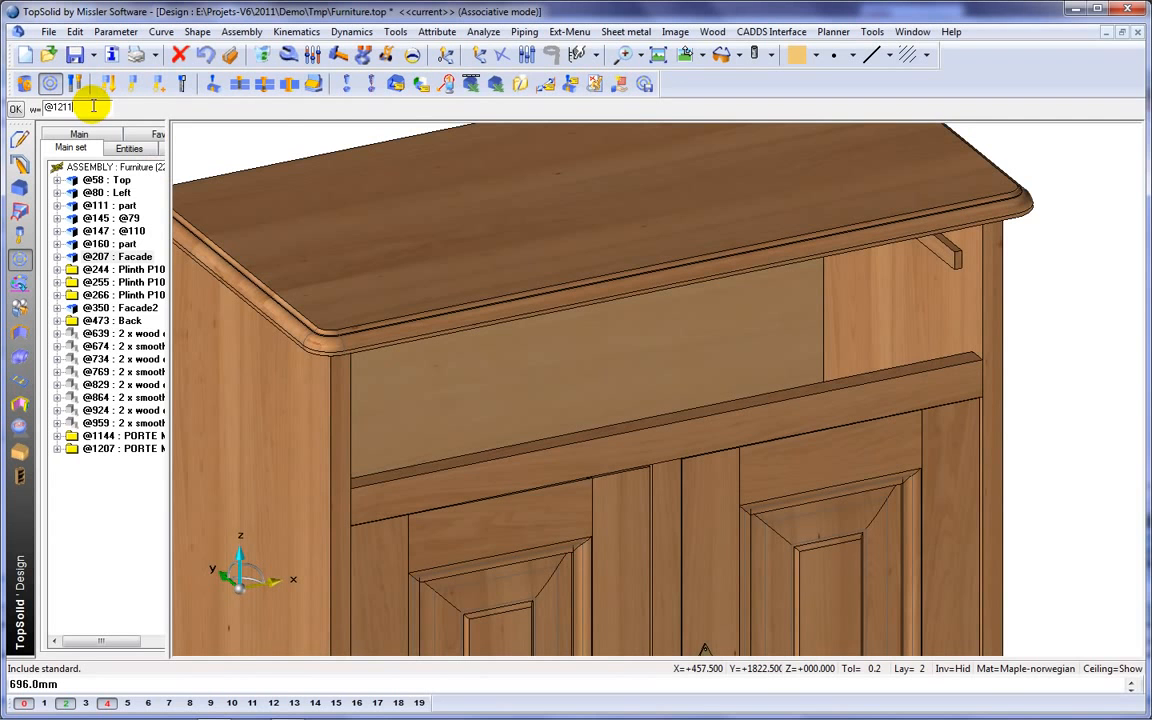
{"action": "type", "text": "-2"}
{"action": "key", "text": "Return"}
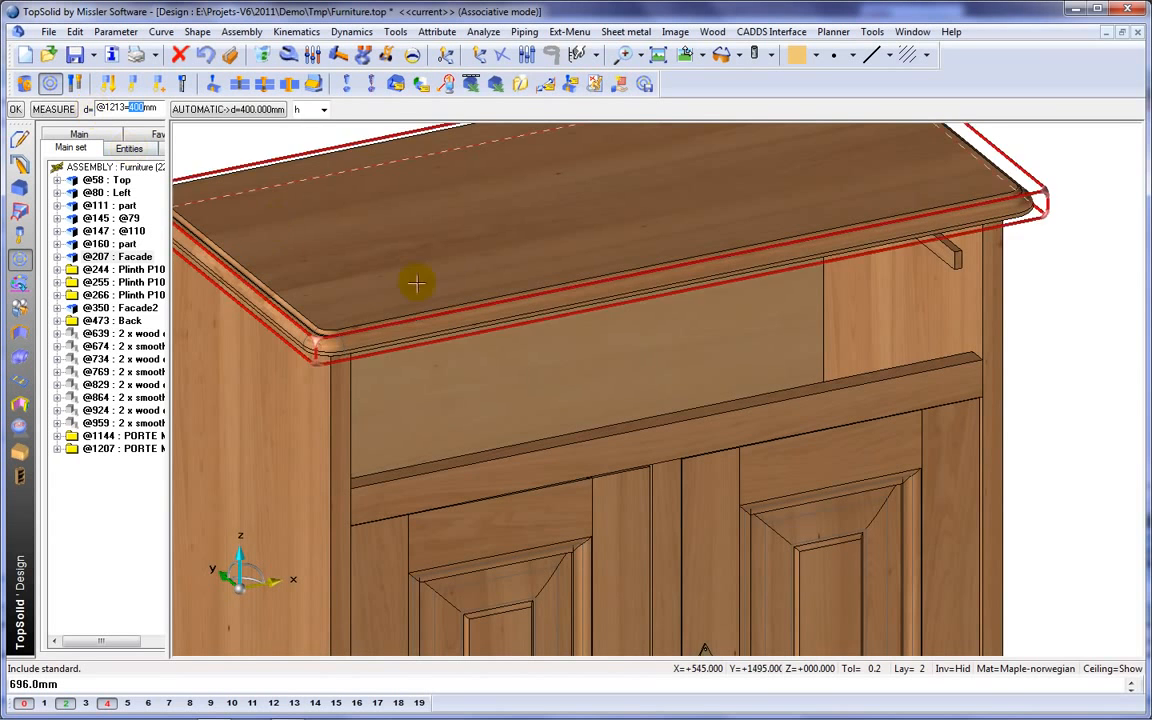
Set the drawer's depth d to the measured distance between the back panel and the front edge of the right side panel.
{"action": "middle_click_drag", "start_coordinate": [631, 393], "coordinate": [686, 385]}
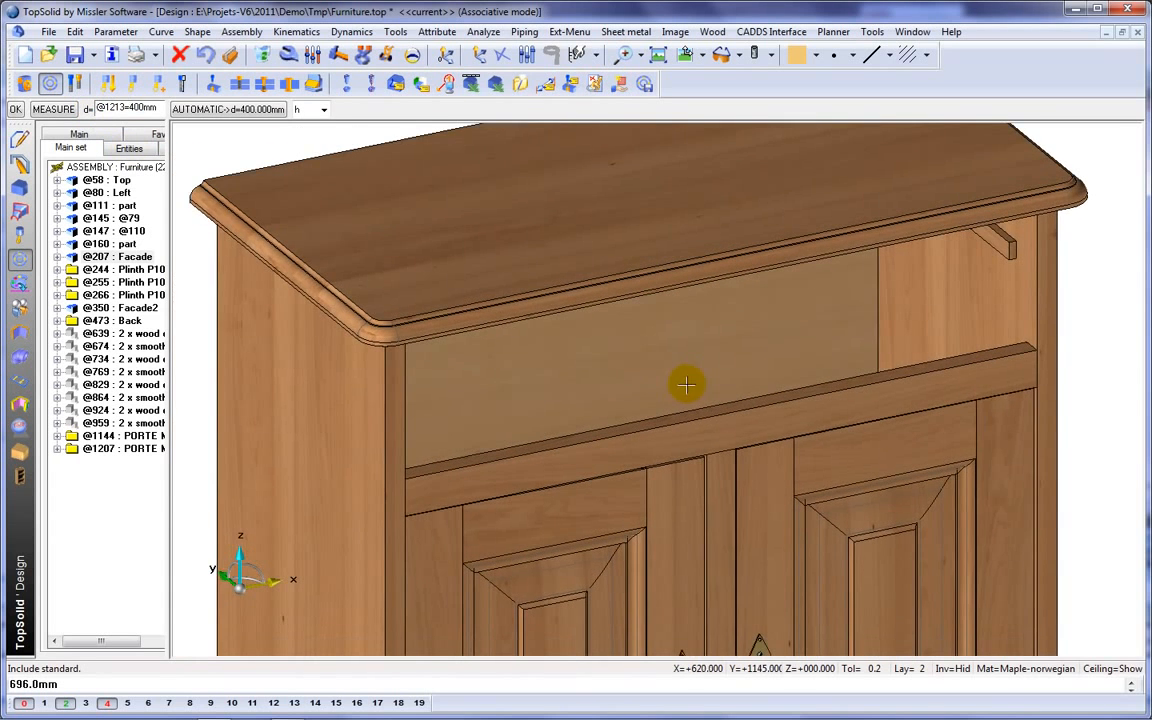
{"action": "left_click", "coordinate": [55, 110]}
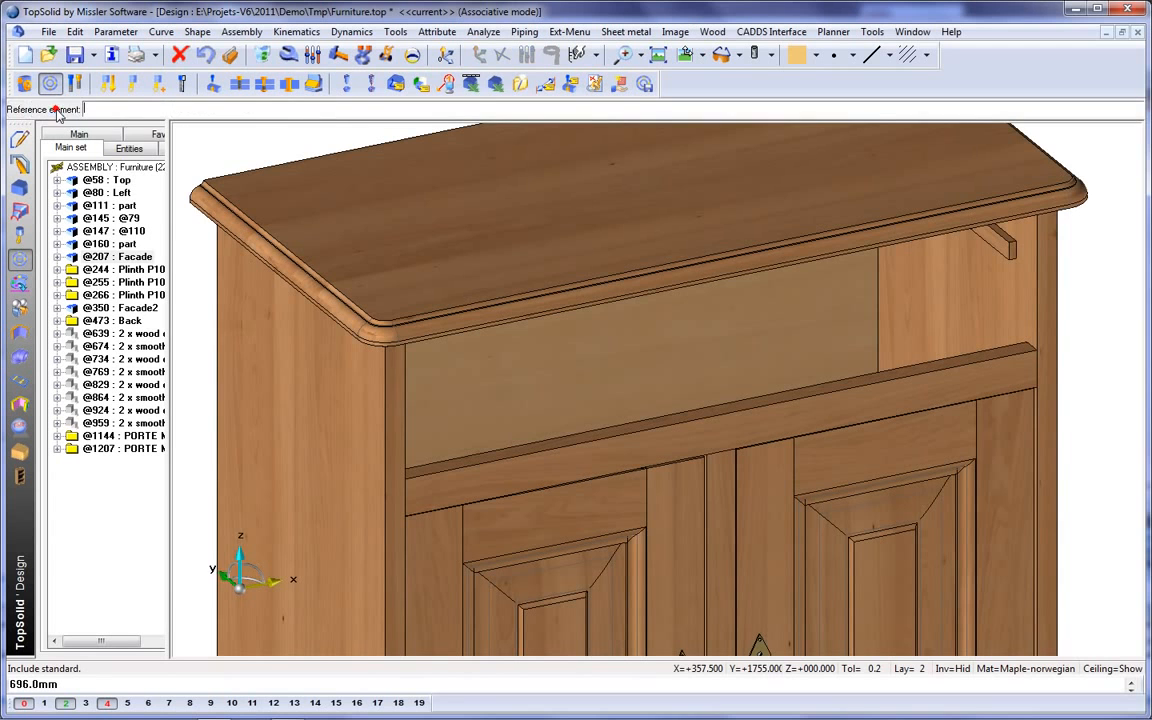
{"action": "left_click", "coordinate": [609, 356]}
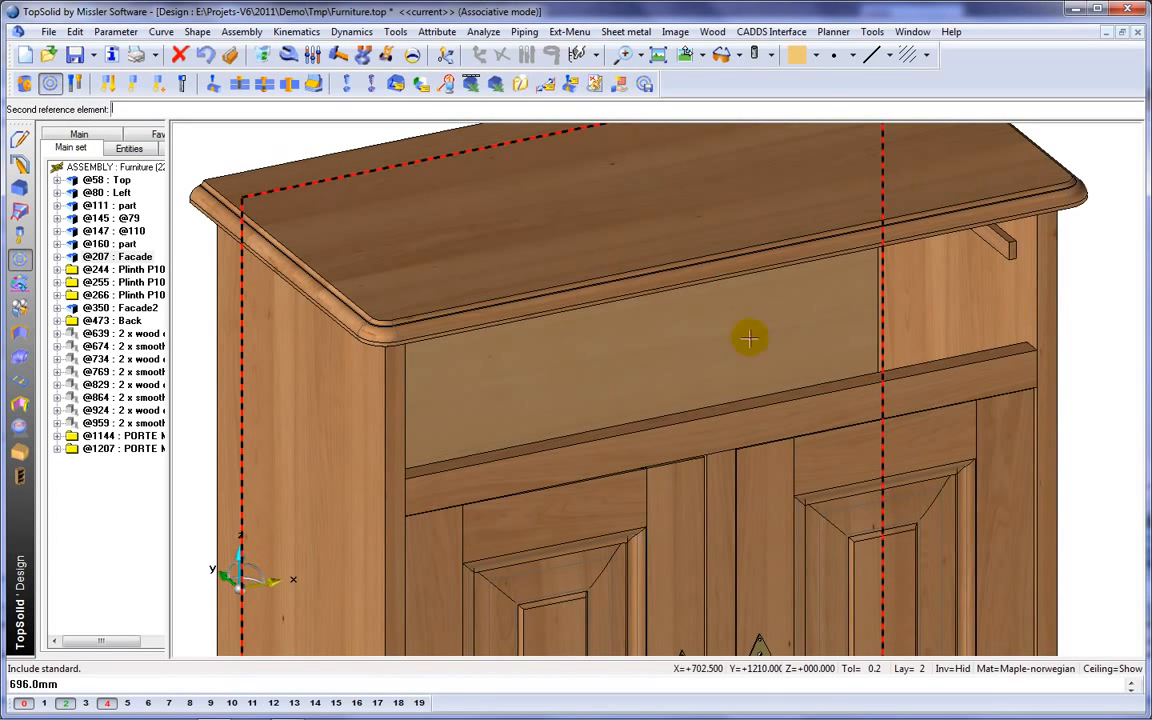
{"action": "left_click", "coordinate": [1041, 310]}
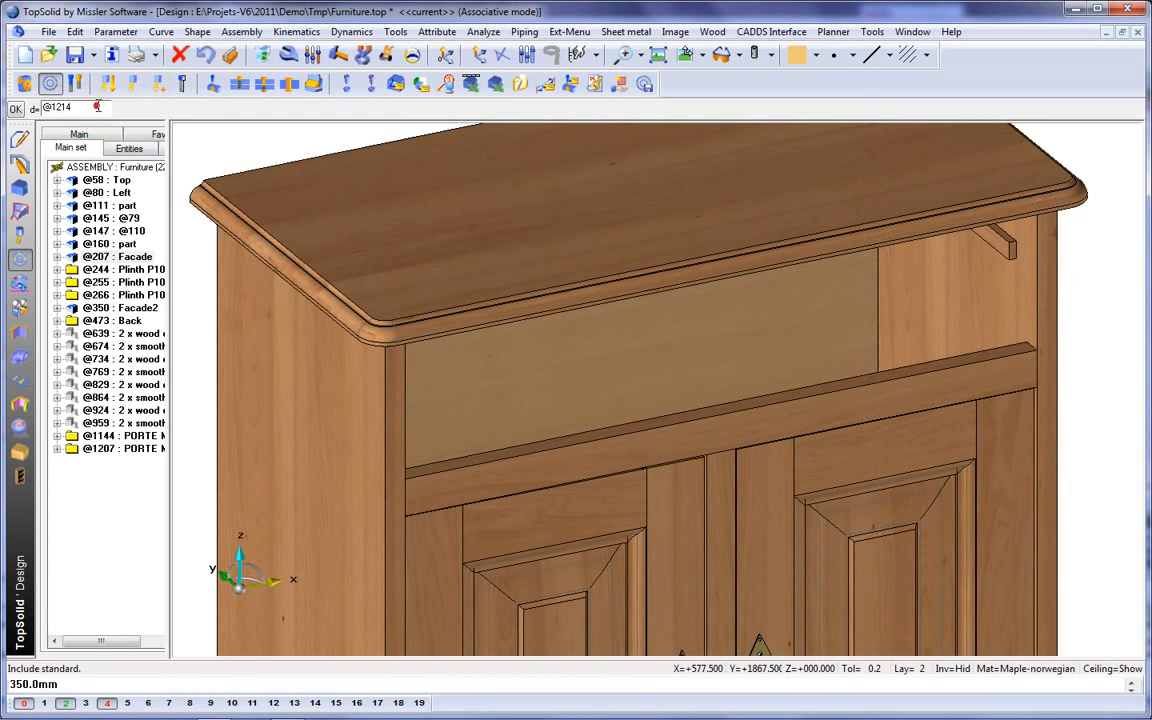
{"action": "key", "text": "Return"}
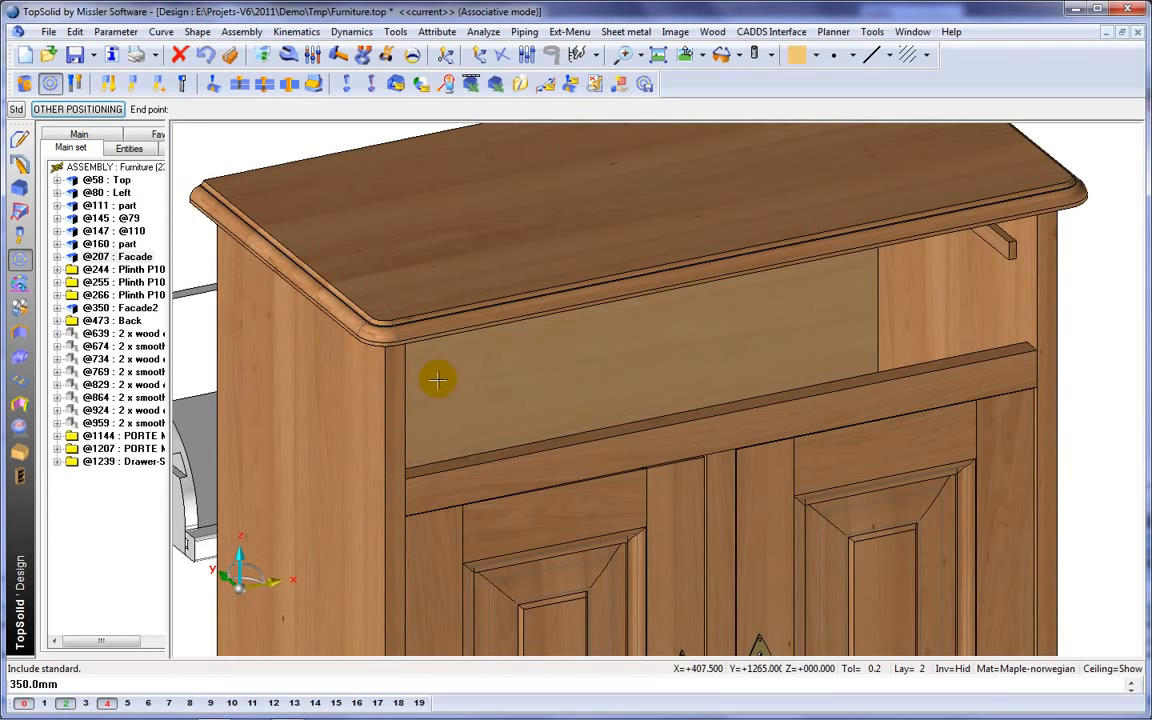
Position the drawer in the opening under the top by constraining it to the cabinet's right side panel.
{"action": "scroll", "coordinate": [437, 380], "scroll_direction": "down", "scroll_amount": 2}
{"action": "left_click", "coordinate": [815, 395]}
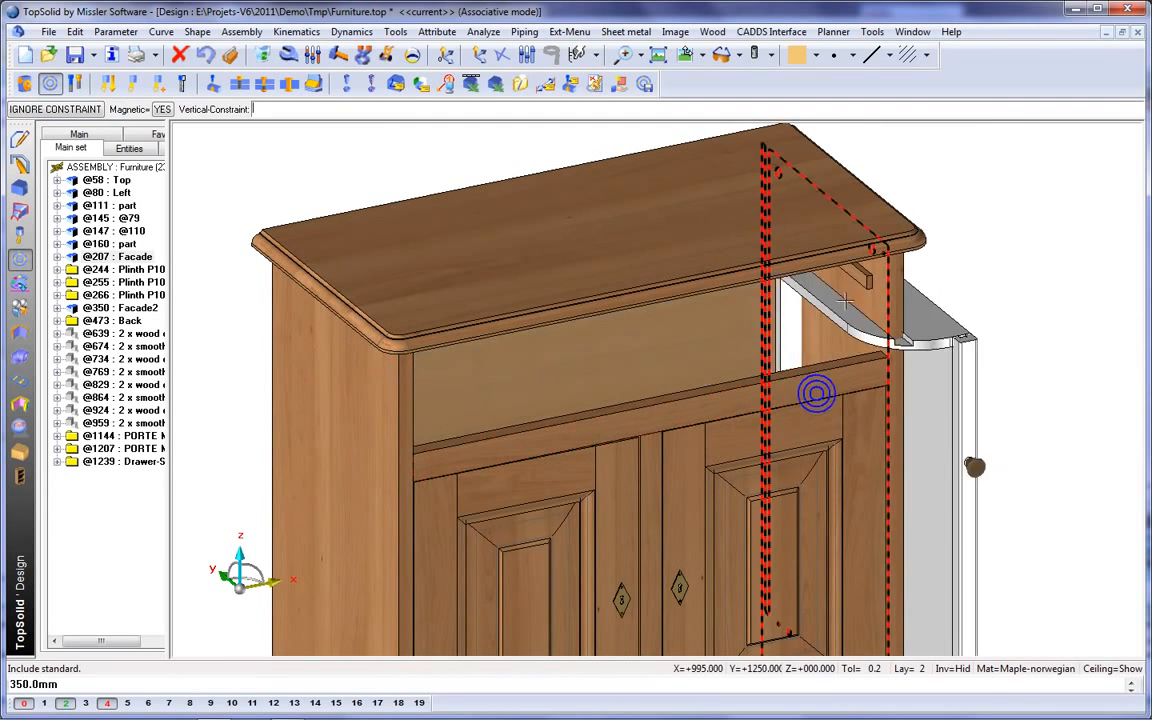
{"action": "scroll", "coordinate": [849, 283], "scroll_direction": "up", "scroll_amount": 3}
{"action": "left_click", "coordinate": [887, 309]}
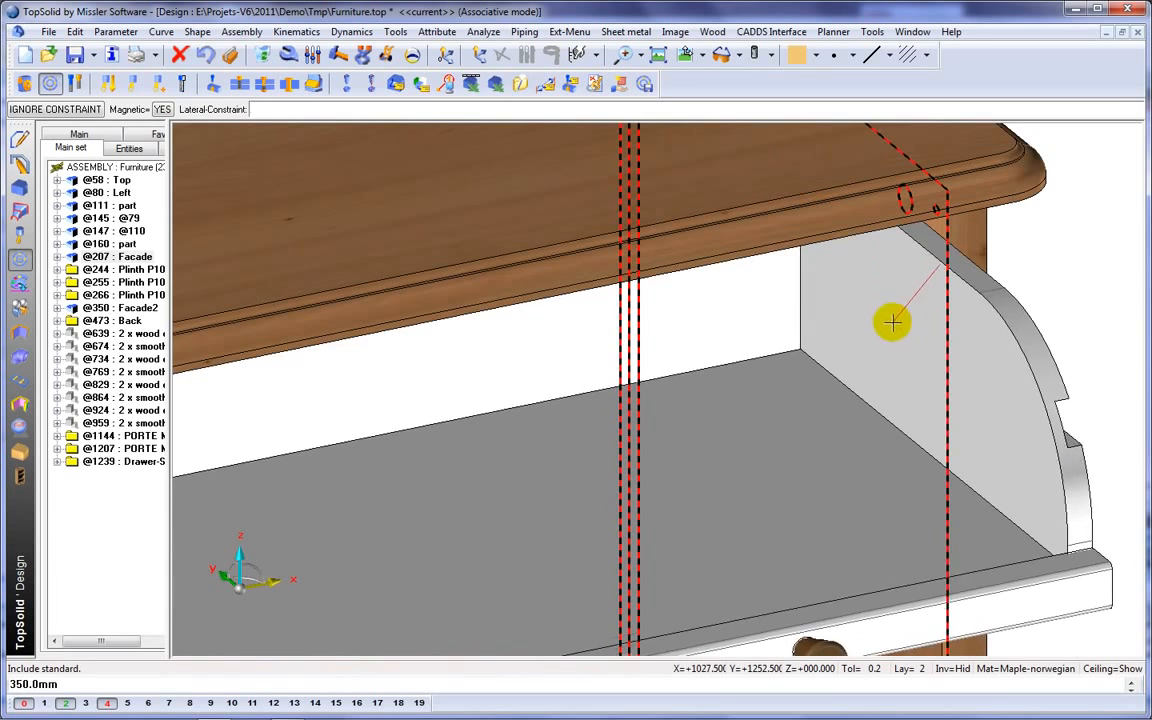
{"action": "scroll", "coordinate": [815, 360], "scroll_direction": "down", "scroll_amount": 1}
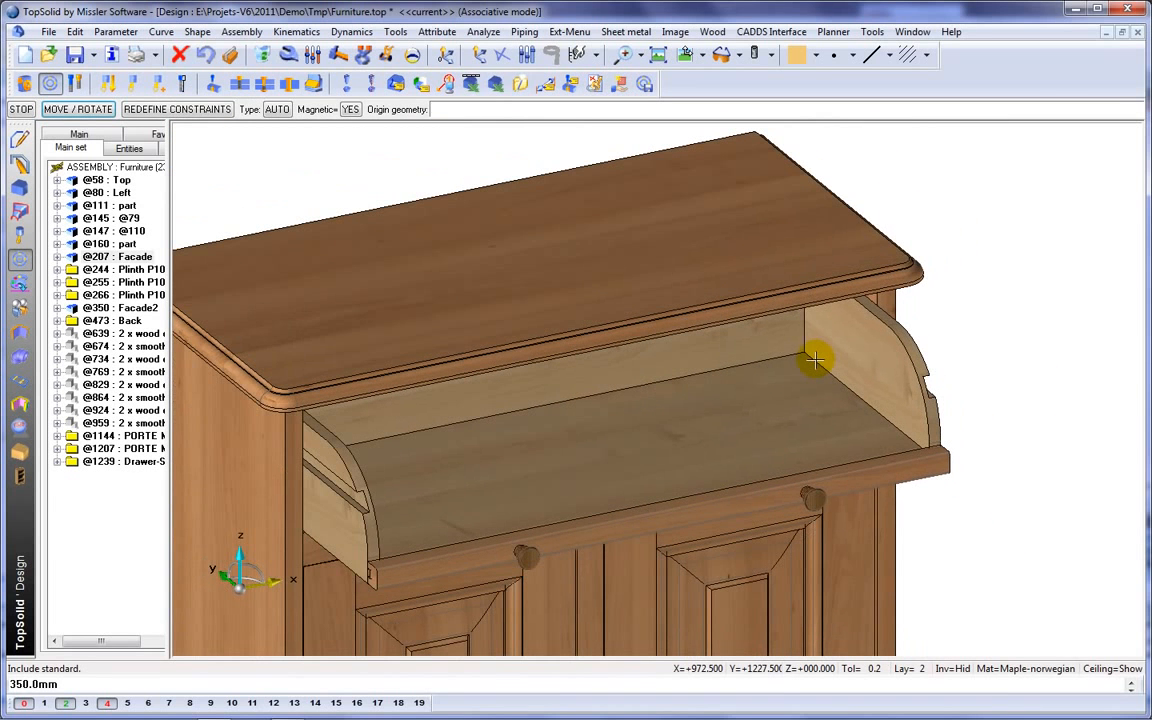
{"action": "left_click", "coordinate": [815, 360]}
{"action": "middle_click", "coordinate": [815, 360]}
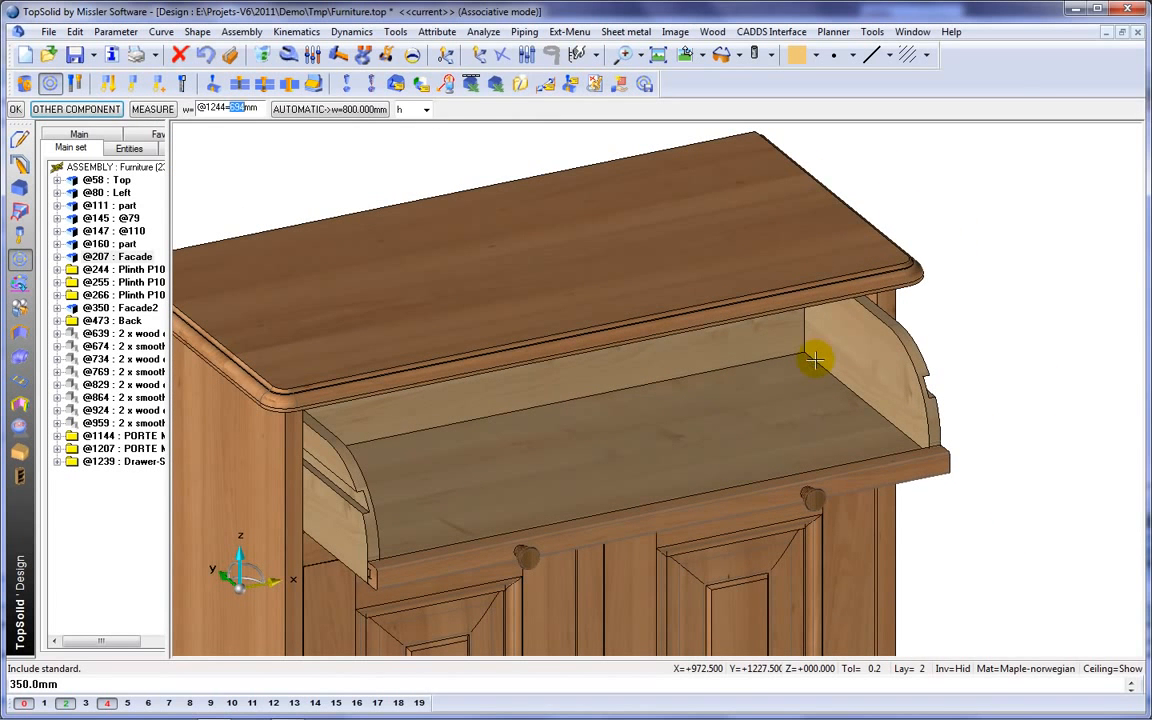
Include the standard component Facade-Drawer-Spe from Demo Furniture, version 00, representation NORMAL, taking its width from the drawer's parameter w.
{"action": "right_click", "coordinate": [815, 360]}
{"action": "left_click", "coordinate": [872, 383]}
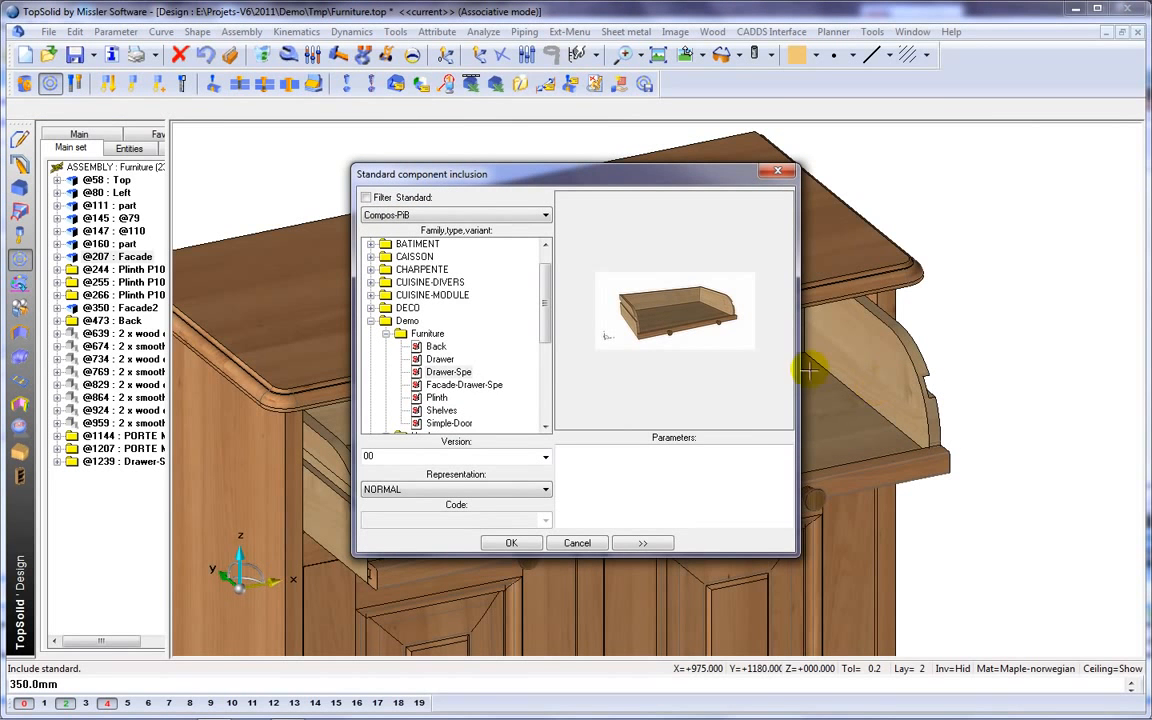
{"action": "left_click", "coordinate": [464, 386]}
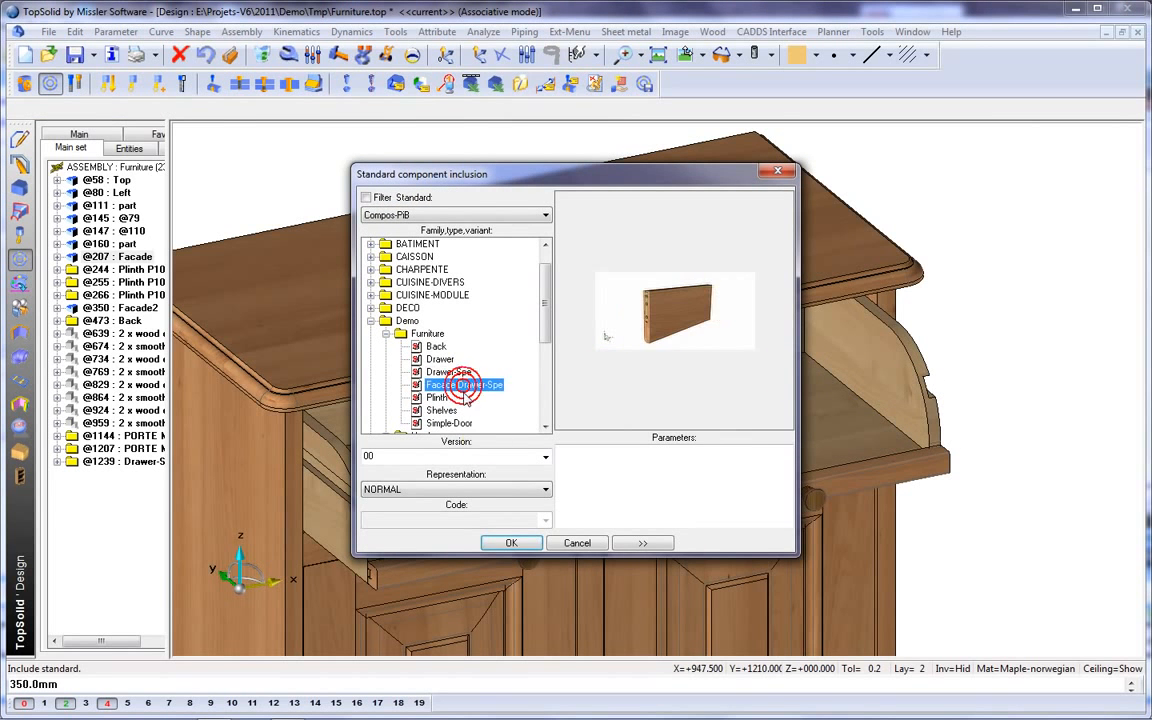
{"action": "left_click", "coordinate": [512, 543]}
{"action": "right_click", "coordinate": [531, 515]}
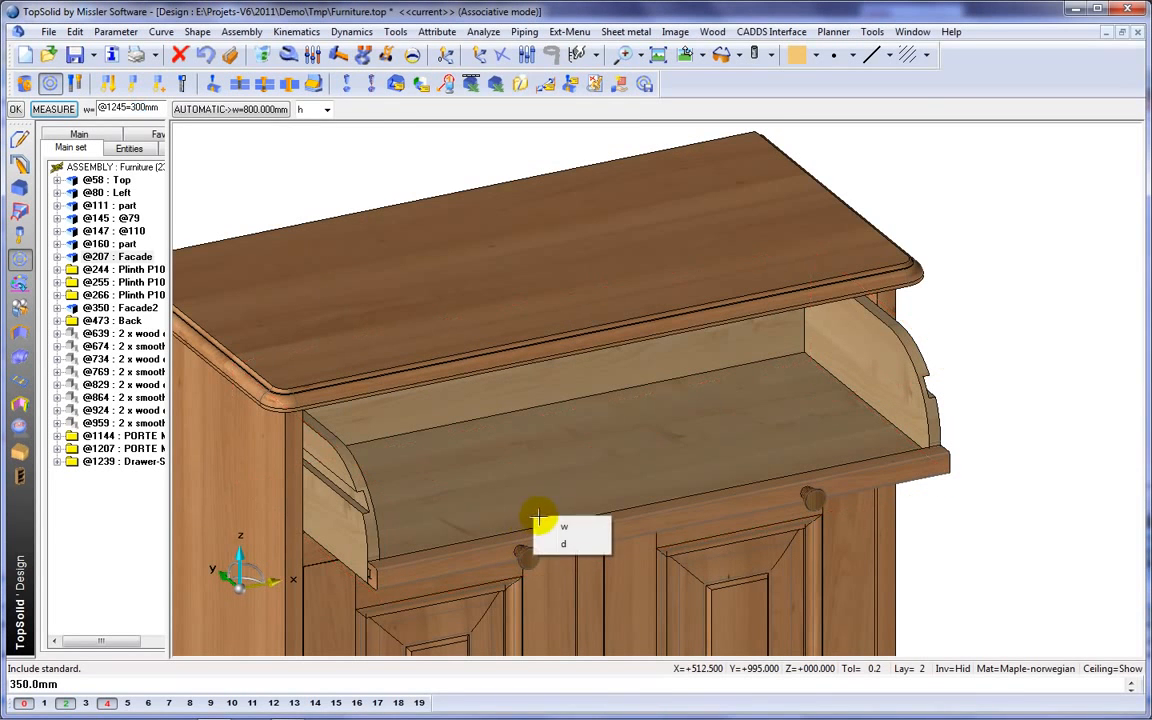
{"action": "left_click", "coordinate": [578, 525]}
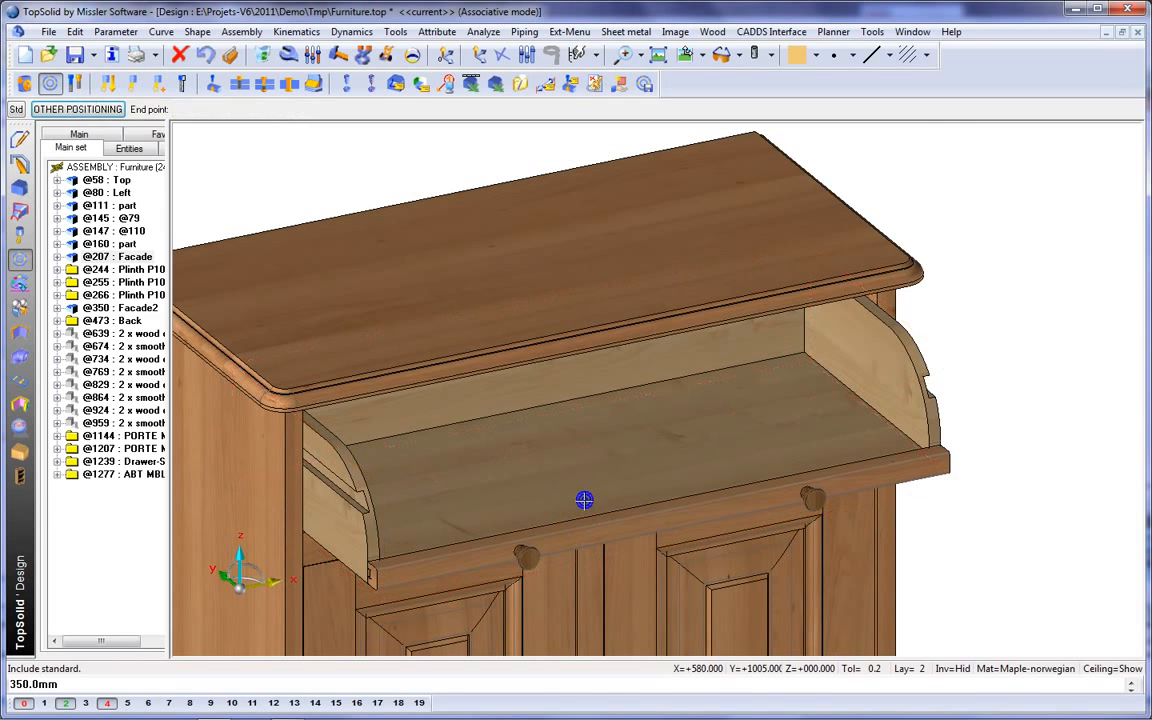
Place the hinged front on the drawer by constraining it to the right drawer side and the axis of that side's small hole.
{"action": "left_click", "coordinate": [857, 316]}
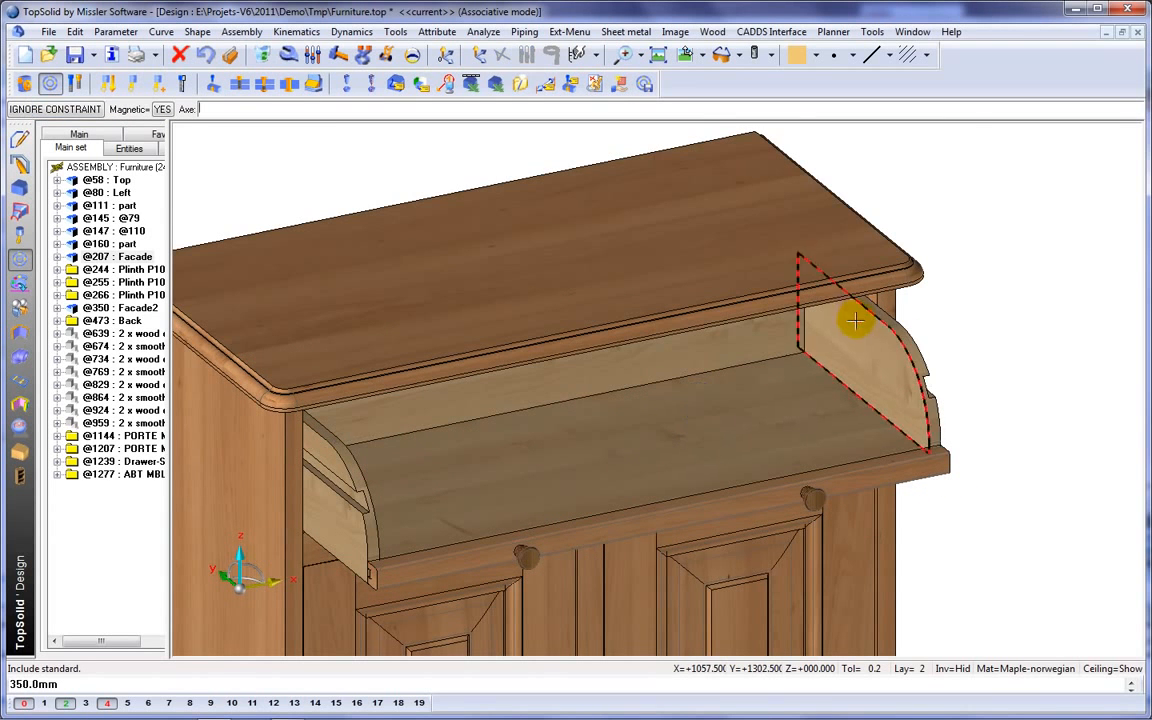
{"action": "scroll", "coordinate": [857, 316], "scroll_direction": "up", "scroll_amount": 10}
{"action": "left_click", "coordinate": [884, 227]}
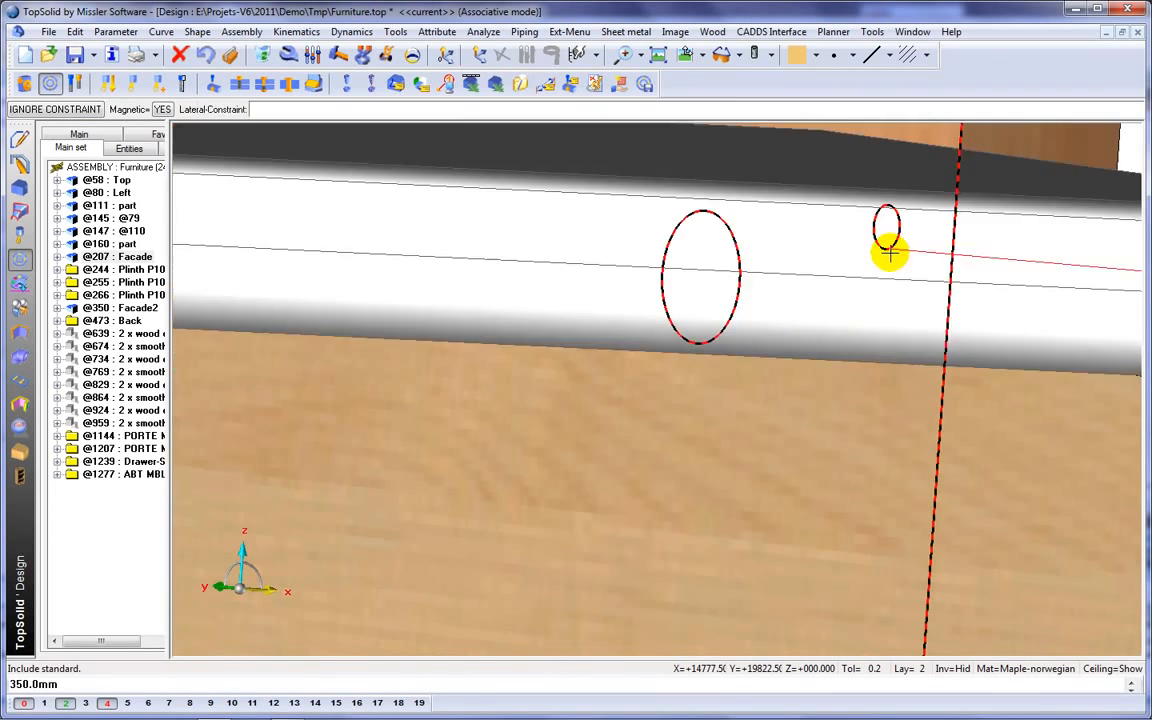
{"action": "right_click", "coordinate": [909, 283]}
{"action": "scroll", "coordinate": [757, 316], "scroll_direction": "down", "scroll_amount": 10}
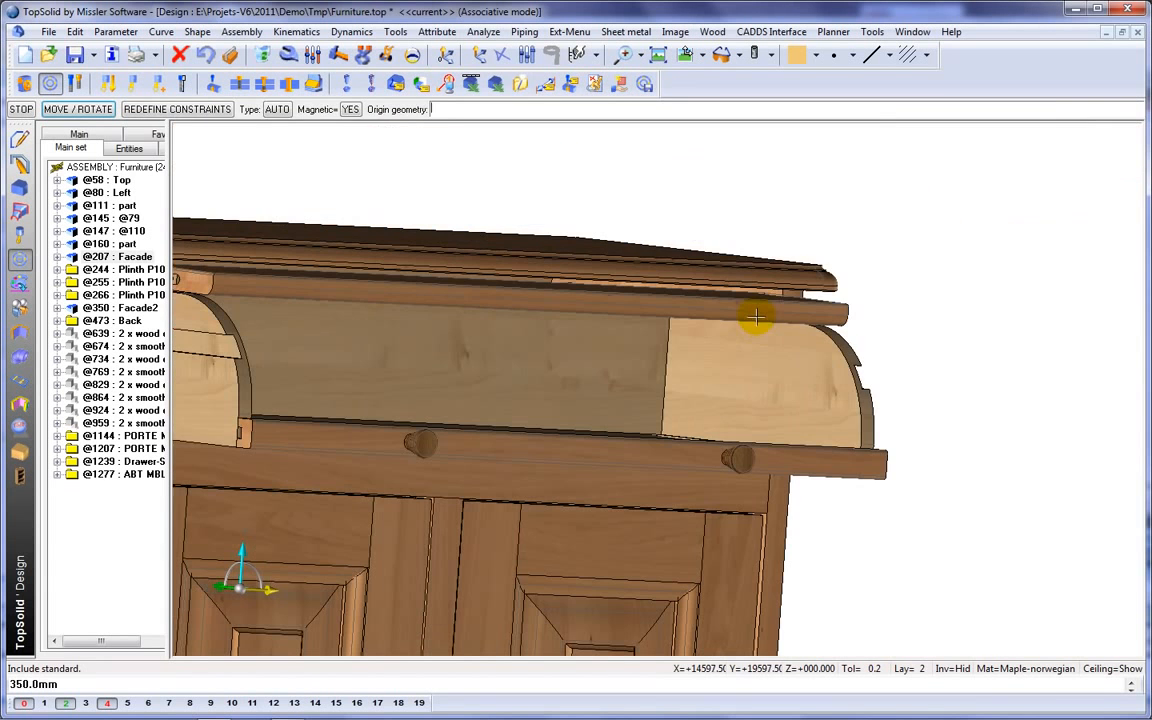
{"action": "right_click", "coordinate": [757, 316]}
{"action": "scroll", "coordinate": [695, 369], "scroll_direction": "down", "scroll_amount": 5}
{"action": "middle_click_drag", "start_coordinate": [689, 368], "coordinate": [792, 372]}
{"action": "scroll", "coordinate": [792, 372], "scroll_direction": "up", "scroll_amount": 3}
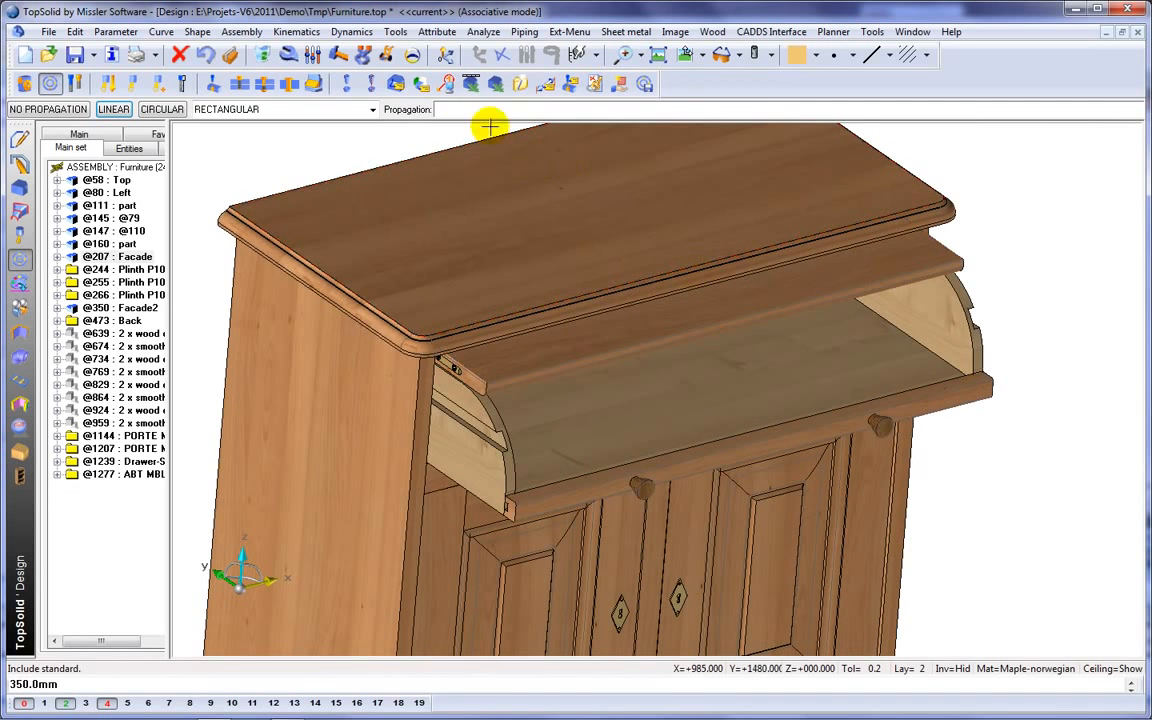
Slide the drawer partly in and tilt its hinged front downwards with the Move parents command.
{"action": "left_click", "coordinate": [385, 54]}
{"action": "left_click", "coordinate": [611, 437]}
{"action": "left_click", "coordinate": [564, 402]}
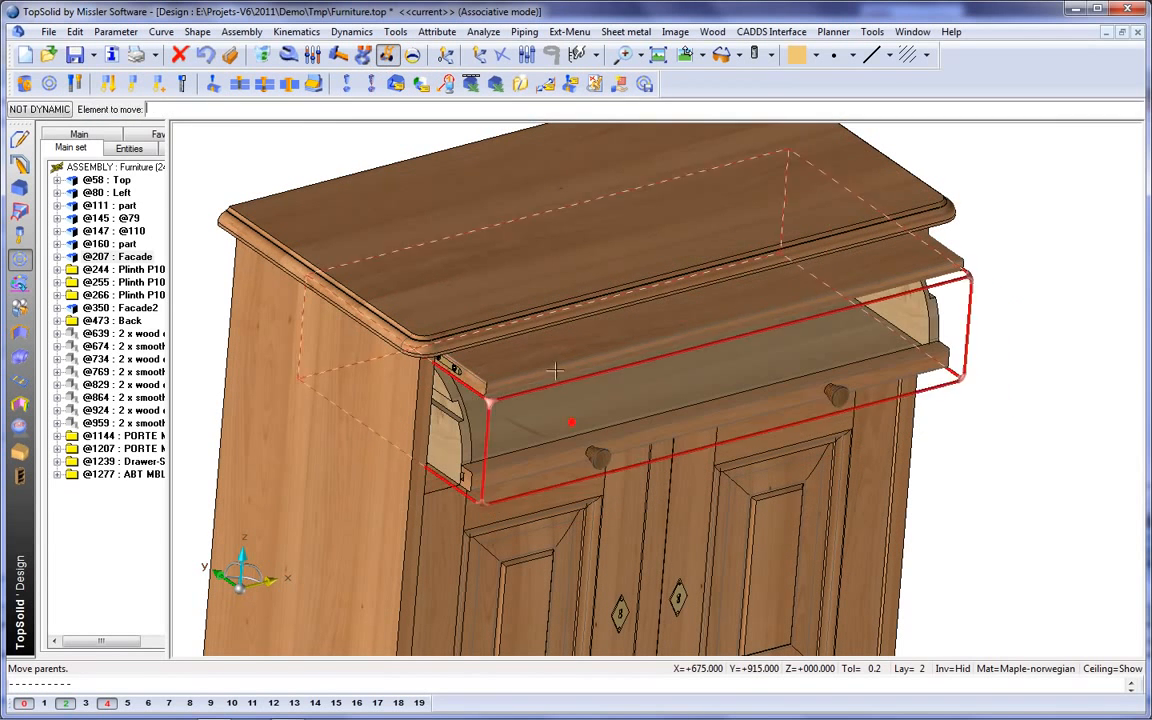
{"action": "left_click", "coordinate": [558, 366]}
{"action": "left_click", "coordinate": [556, 398]}
Create a constraints system joining the hinged front and the drawer, and expand it to show its constraints.
{"action": "left_click", "coordinate": [133, 87]}
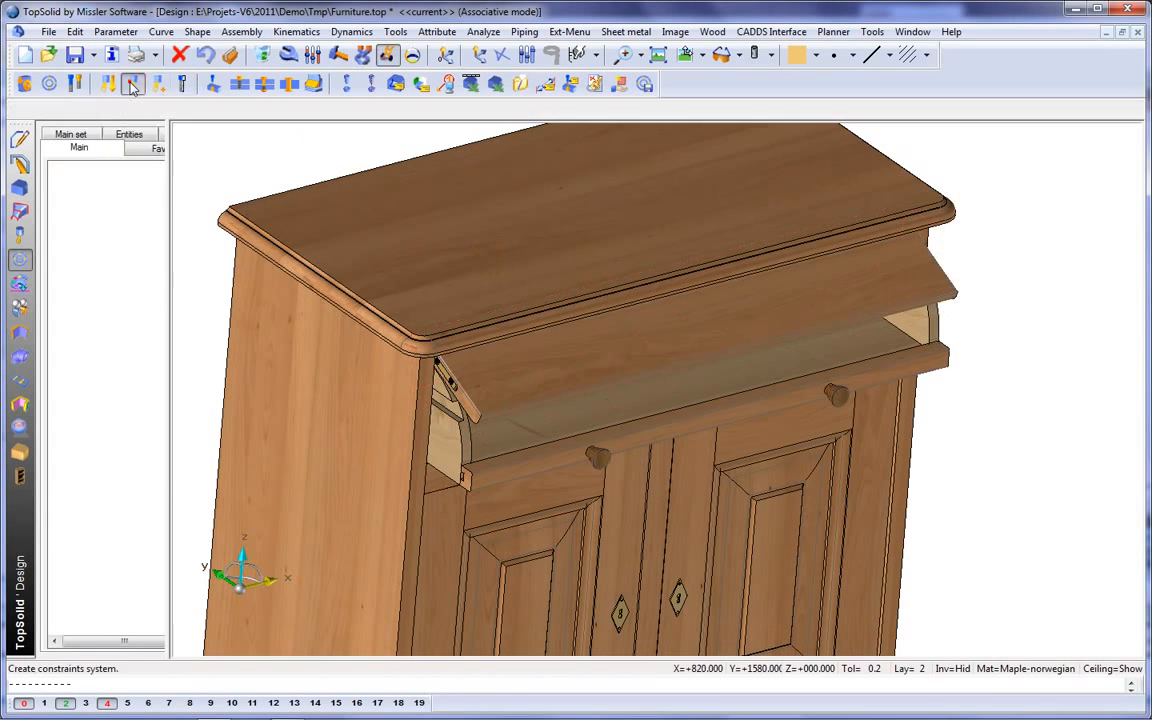
{"action": "left_click", "coordinate": [540, 375]}
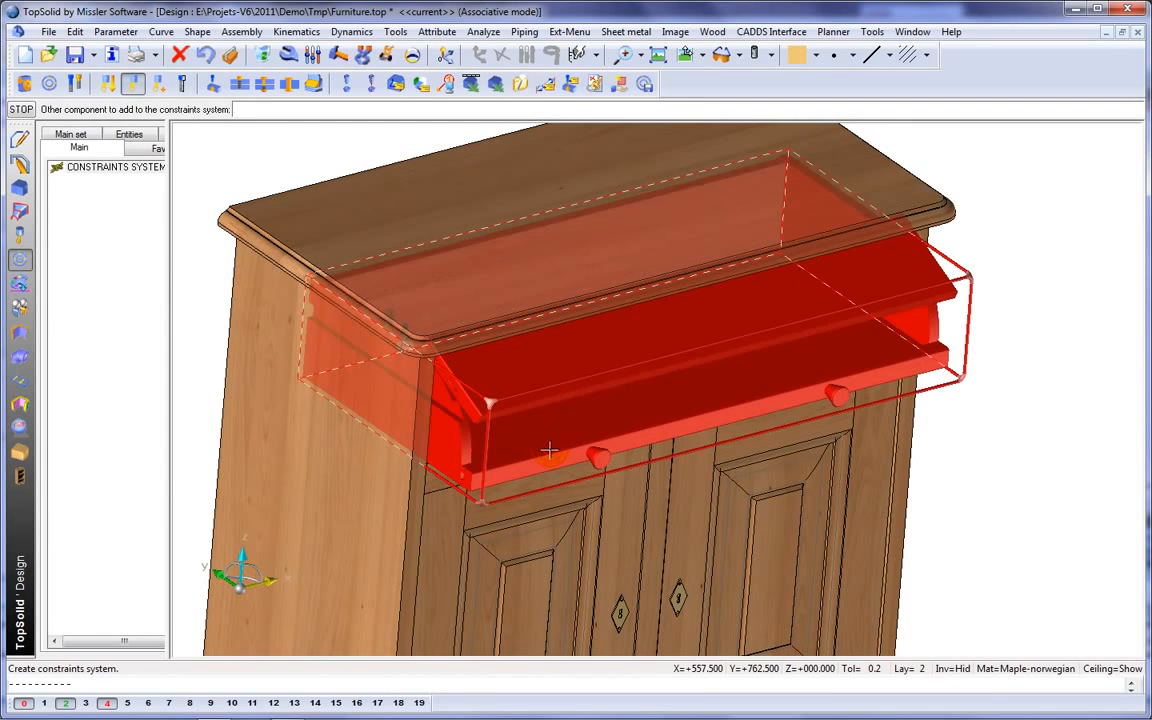
{"action": "left_click", "coordinate": [549, 452]}
{"action": "left_click", "coordinate": [56, 180]}
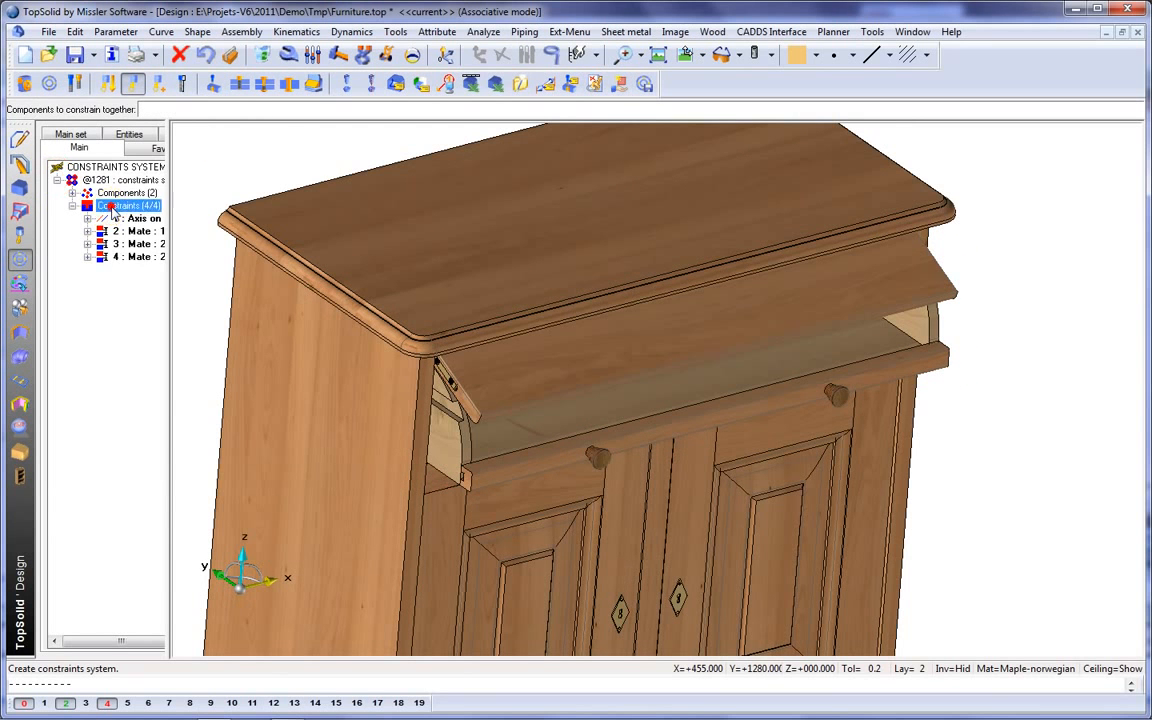
Insert a mate constraint between the hinged front's large face and the curved edge of the left drawer side.
{"action": "right_click", "coordinate": [113, 212]}
{"action": "left_click", "coordinate": [148, 212]}
{"action": "left_click", "coordinate": [535, 378]}
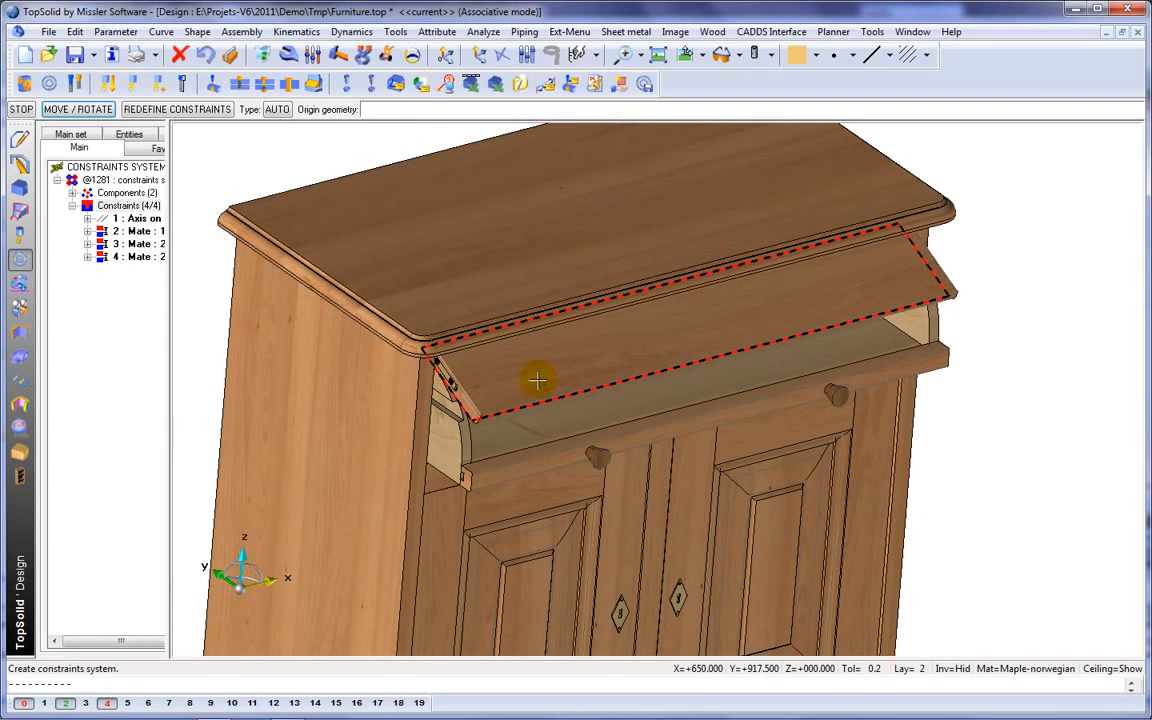
{"action": "left_click", "coordinate": [466, 450]}
{"action": "key", "text": "Return"}
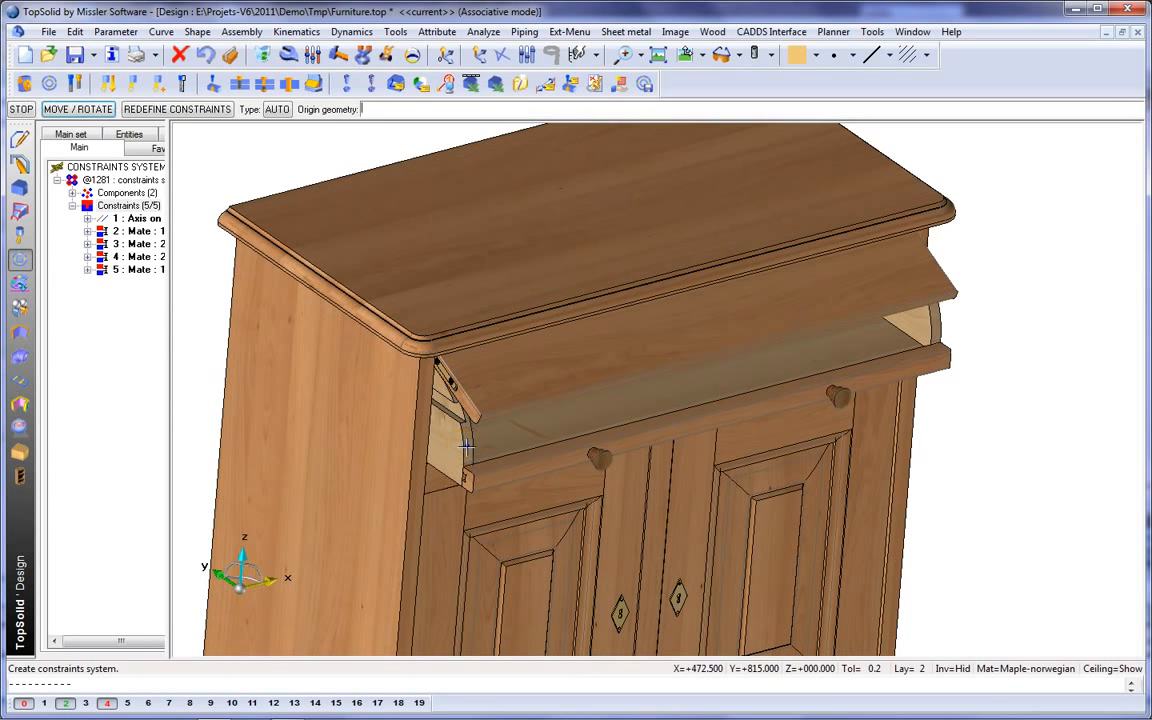
Slide the drawer closed with the Move parents command so the hinged front folds down with it.
{"action": "left_click", "coordinate": [386, 54]}
{"action": "left_click", "coordinate": [550, 405]}
{"action": "left_click", "coordinate": [580, 437]}
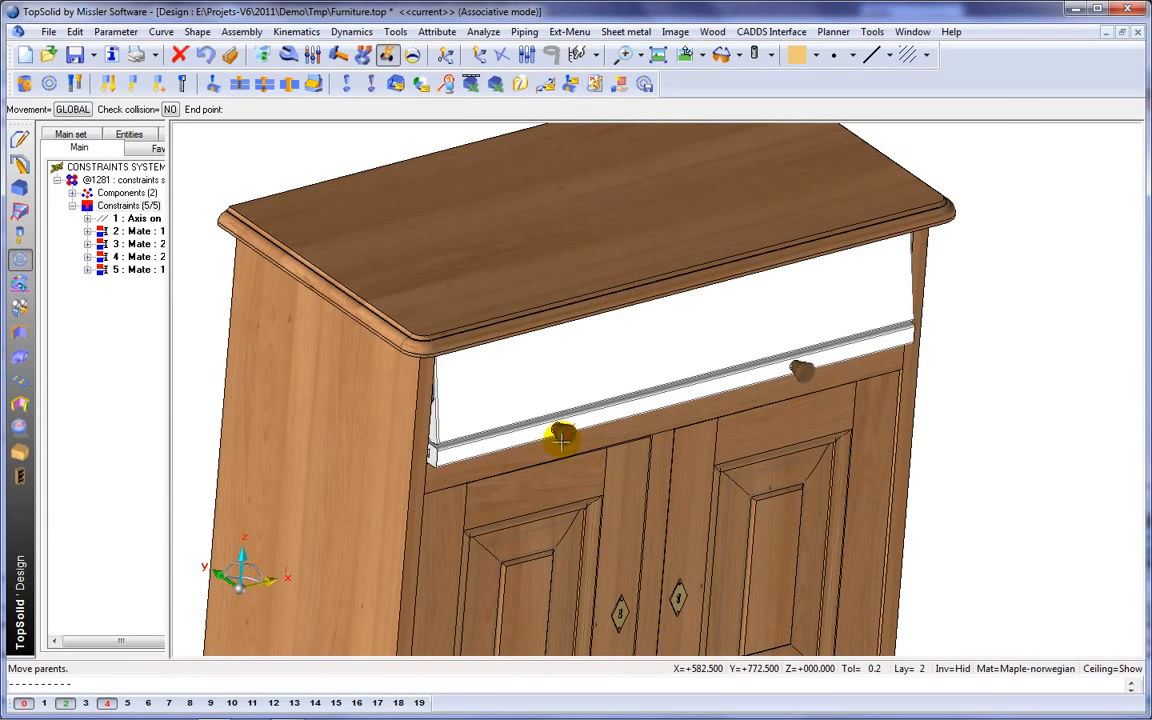
{"action": "left_click", "coordinate": [550, 428]}
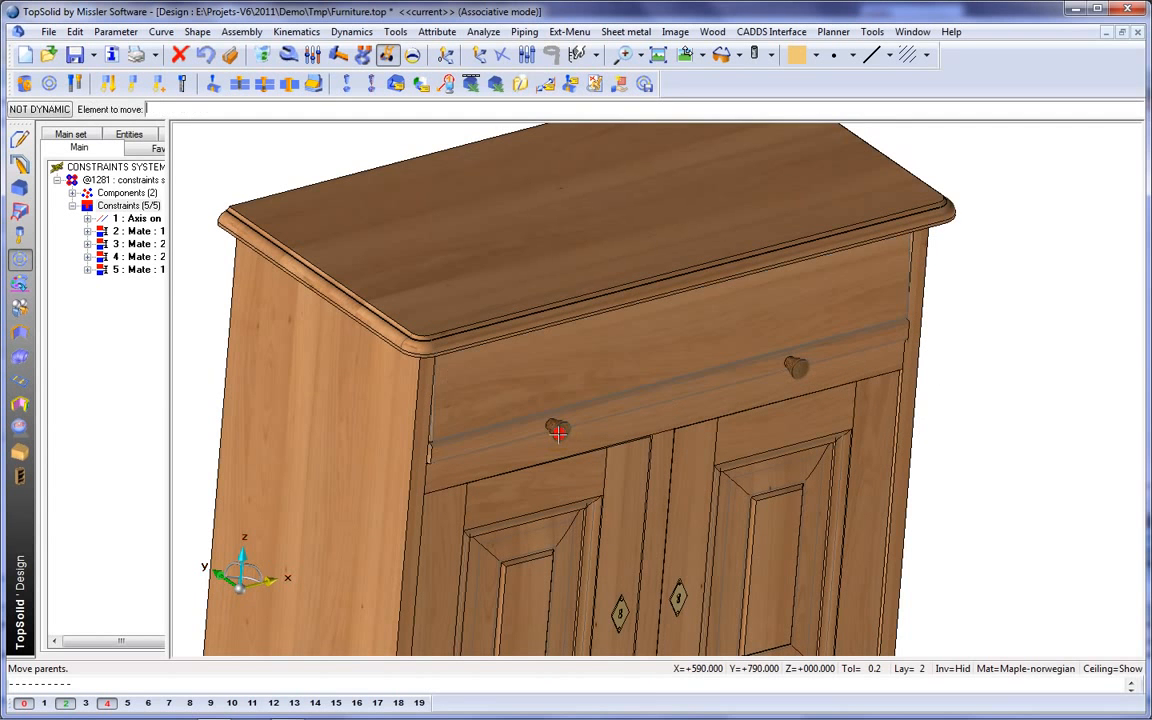
Insert a 0 mm alignment constraint between the drawer's lower front strip and the upper rail, and make it a stop.
{"action": "right_click", "coordinate": [124, 210]}
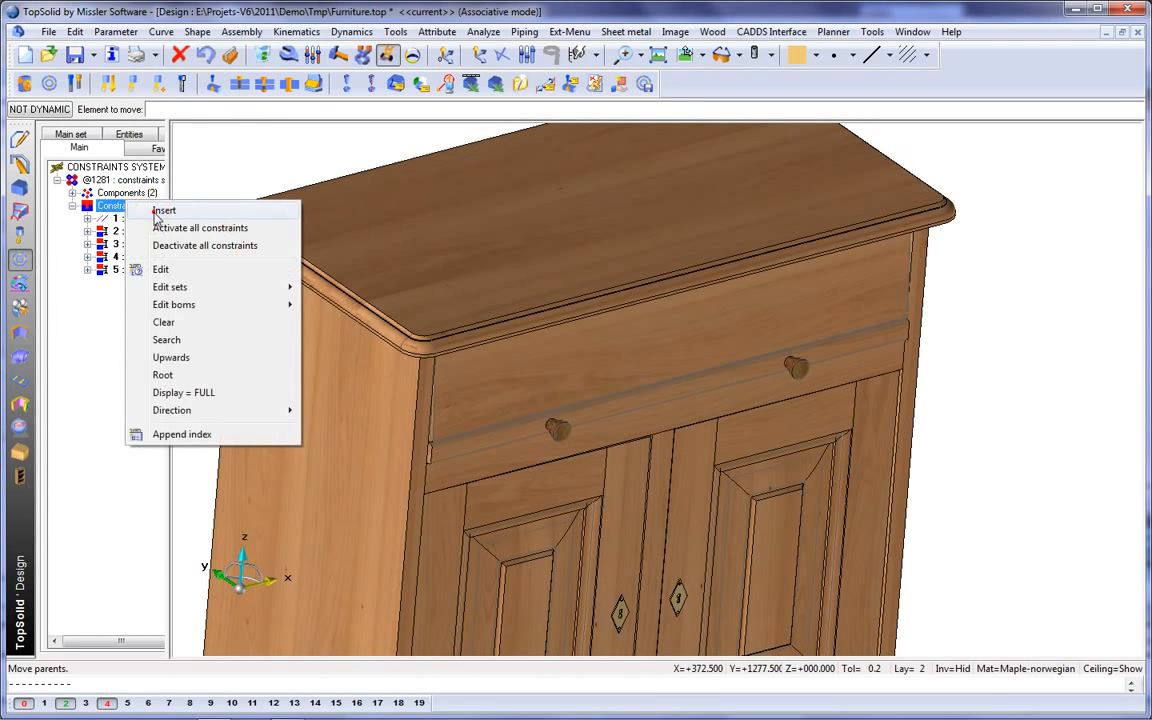
{"action": "left_click", "coordinate": [160, 211]}
{"action": "left_click", "coordinate": [476, 445]}
{"action": "left_click", "coordinate": [474, 462]}
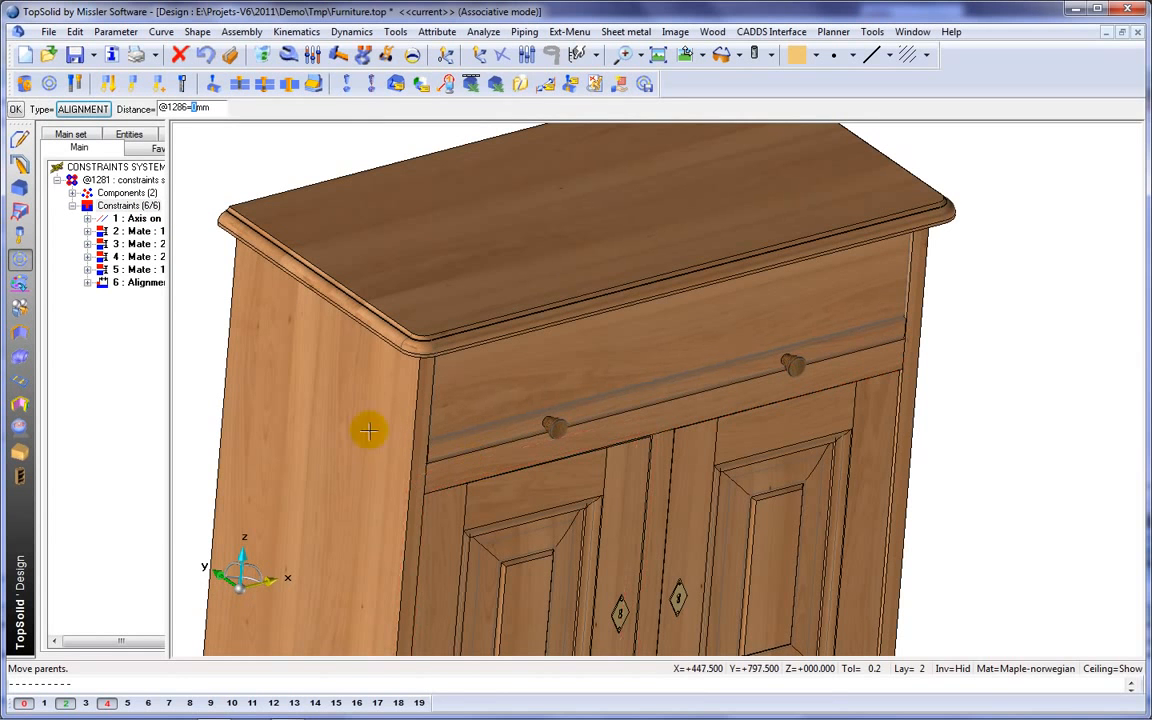
{"action": "right_click", "coordinate": [136, 284]}
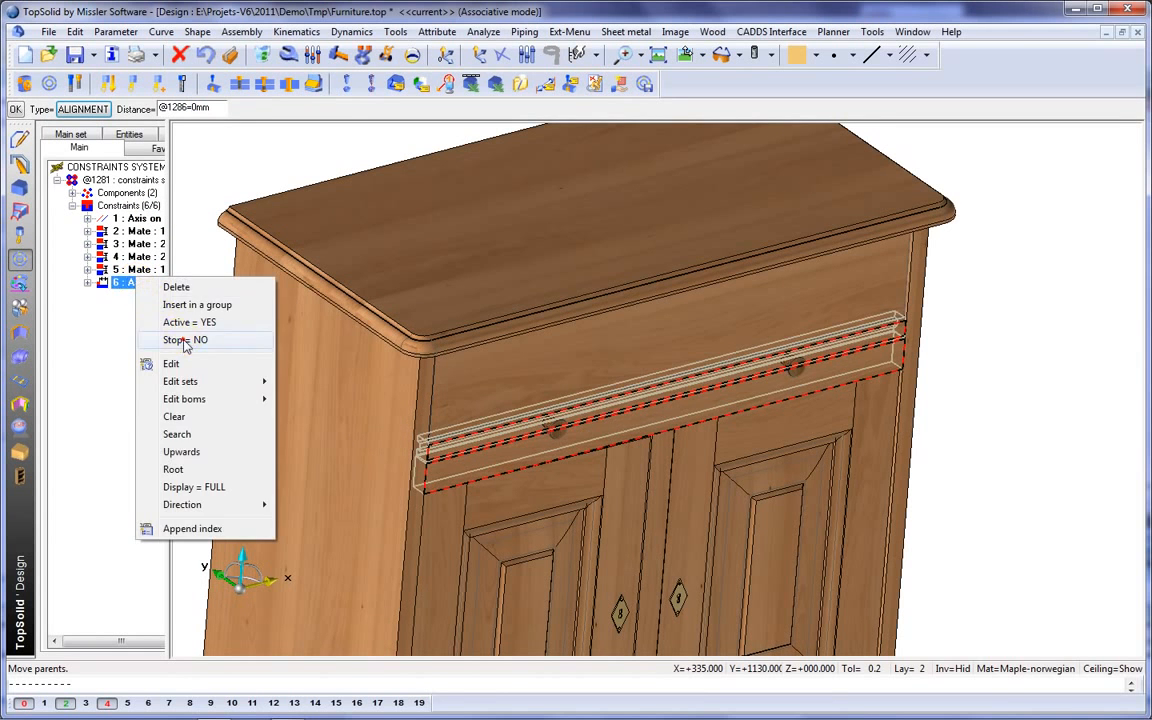
{"action": "left_click", "coordinate": [184, 341]}
{"action": "middle_click", "coordinate": [204, 245]}
Test the stop by moving the drawer open and closed with the Move parents command.
{"action": "left_click", "coordinate": [387, 57]}
{"action": "left_click", "coordinate": [593, 405]}
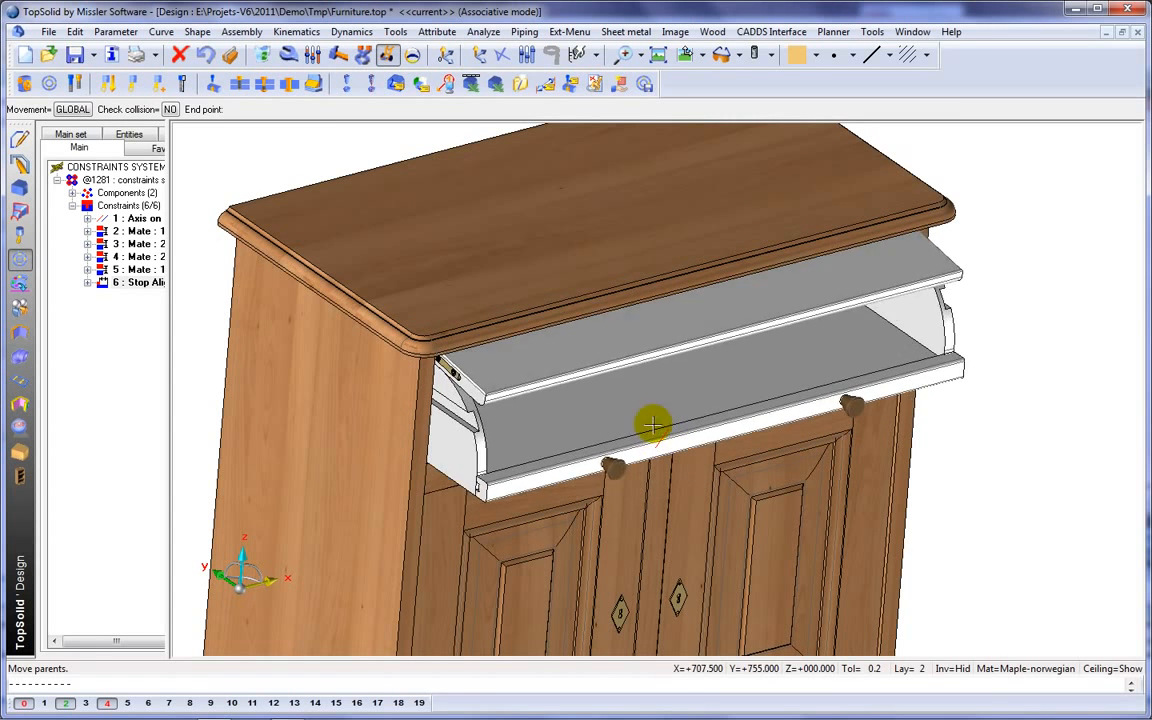
{"action": "left_click", "coordinate": [591, 398]}
Switch the view to conical perspective showing the whole cabinet, and save the document.
{"action": "right_click", "coordinate": [612, 128]}
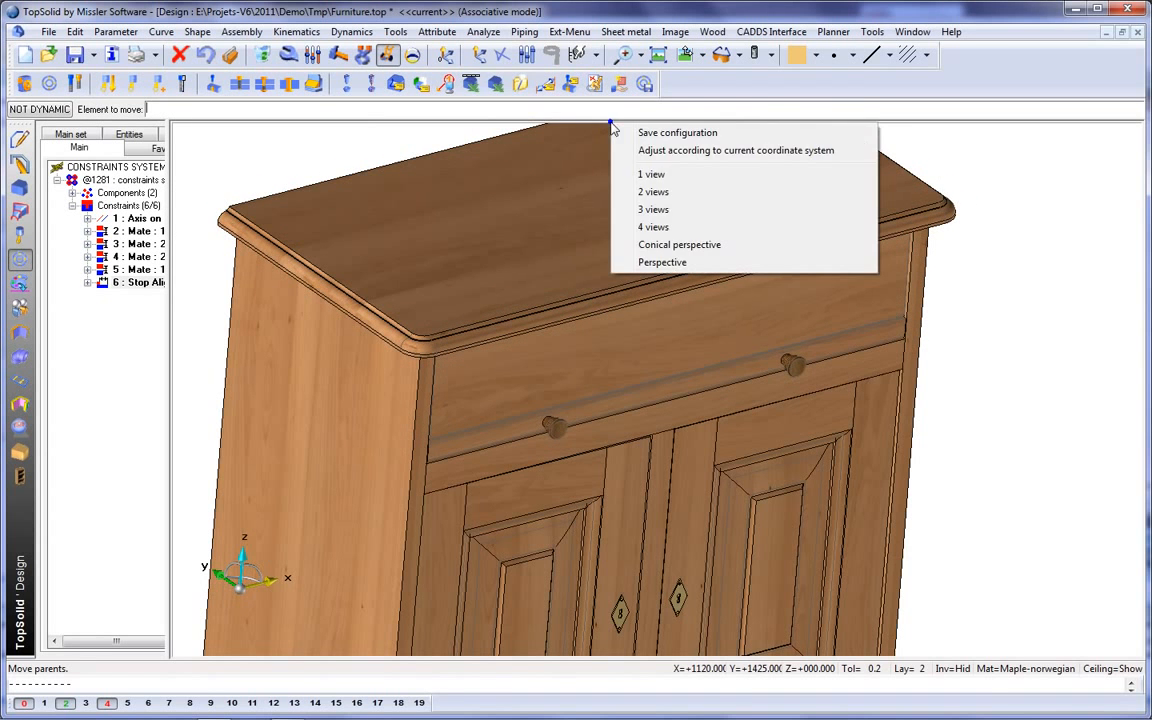
{"action": "left_click", "coordinate": [686, 245]}
{"action": "mouse_move", "coordinate": [668, 242]}
{"action": "middle_mouse_down"}
{"action": "mouse_move", "coordinate": [681, 226]}
{"action": "mouse_move", "coordinate": [689, 234]}
{"action": "mouse_move", "coordinate": [648, 237]}
{"action": "middle_mouse_up"}
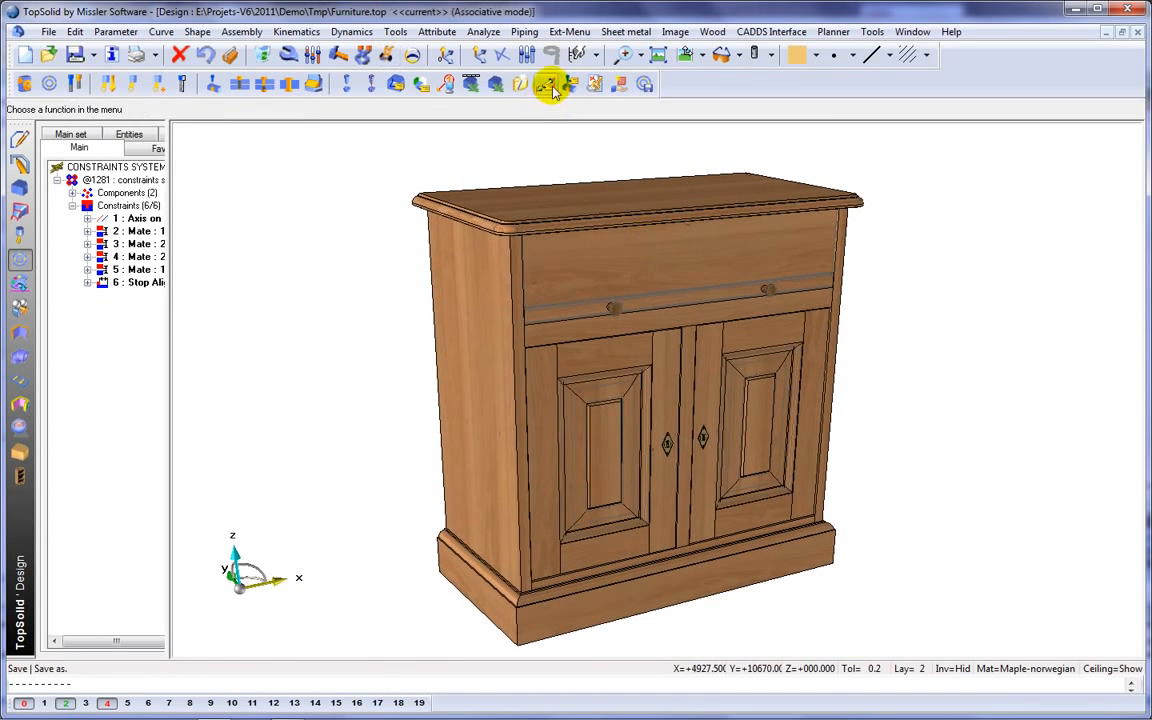
Define the parameters w, h and d as the cabinet's drivers.
{"action": "left_click", "coordinate": [550, 86]}
{"action": "type", "text": "w"}
{"action": "key", "text": "Return"}
{"action": "key", "text": "Return"}
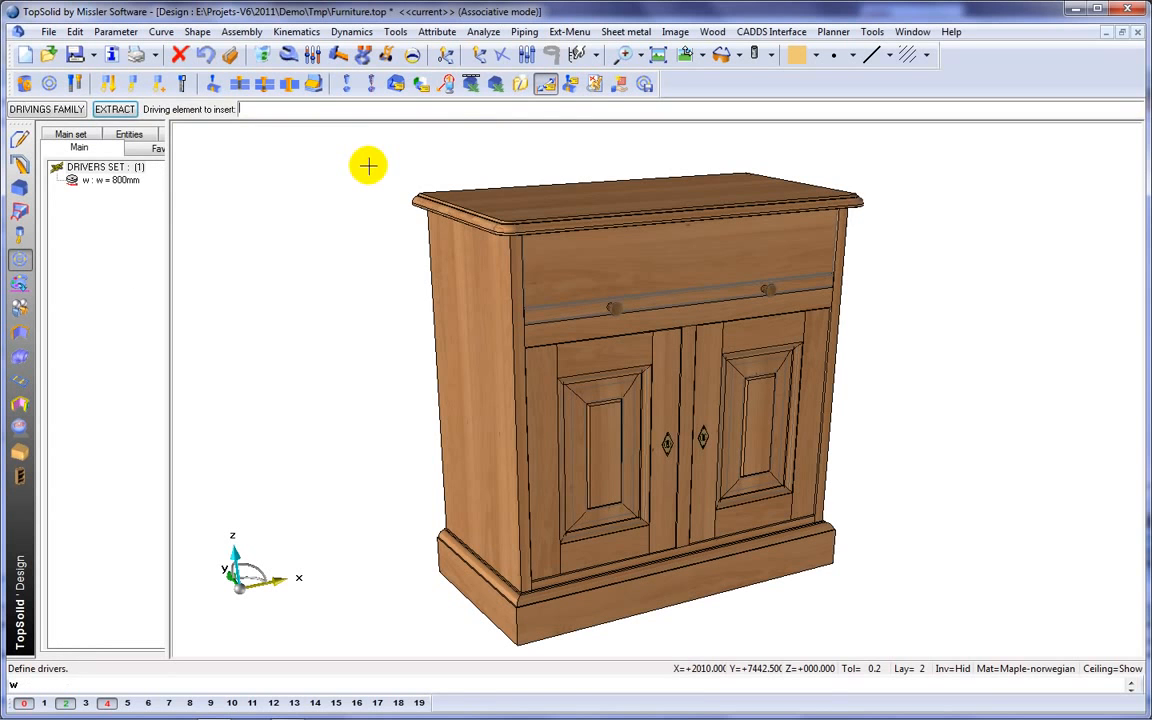
{"action": "type", "text": "h"}
{"action": "key", "text": "Return"}
{"action": "key", "text": "Return"}
{"action": "type", "text": "d"}
{"action": "key", "text": "Return"}
{"action": "key", "text": "Return"}
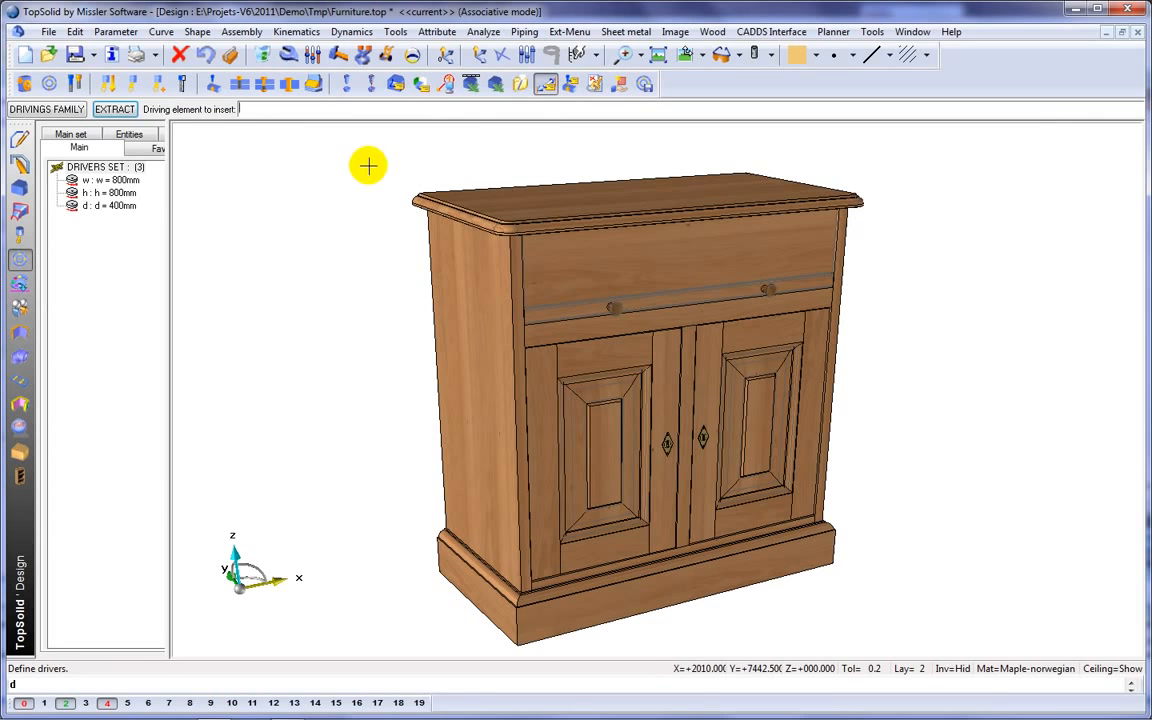
Set the cabinet's width driver w to 1100 mm.
{"action": "double_click", "coordinate": [130, 178]}
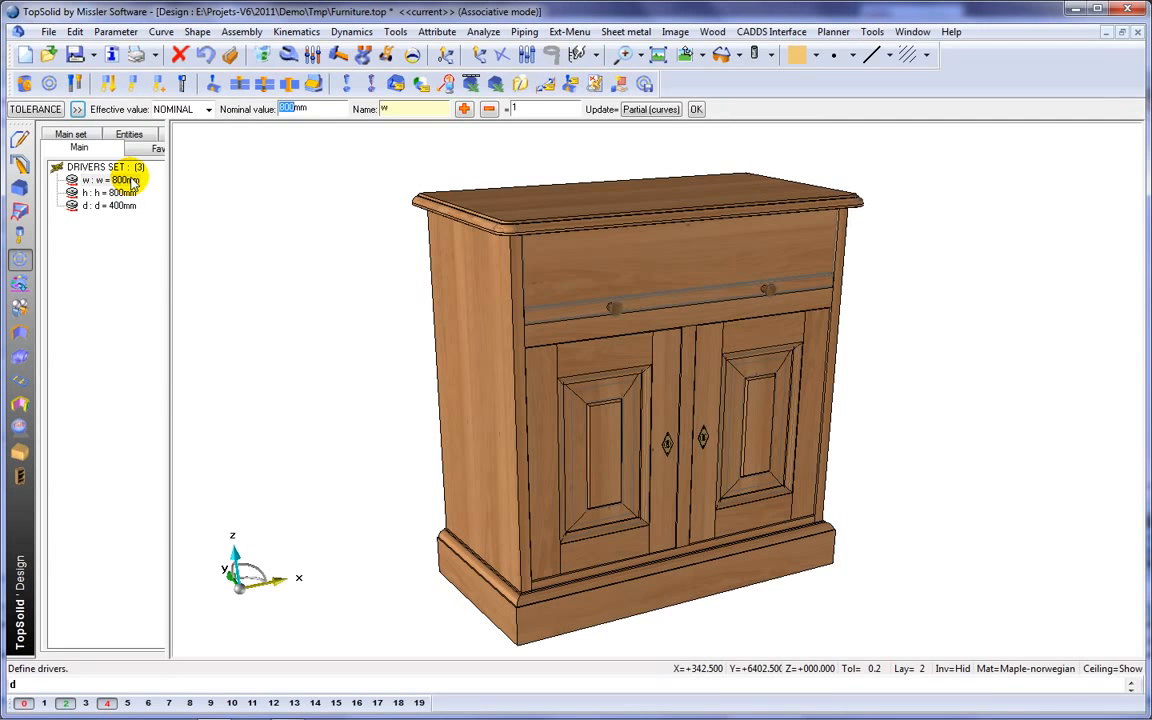
{"action": "type", "text": "1100"}
{"action": "key", "text": "Return"}
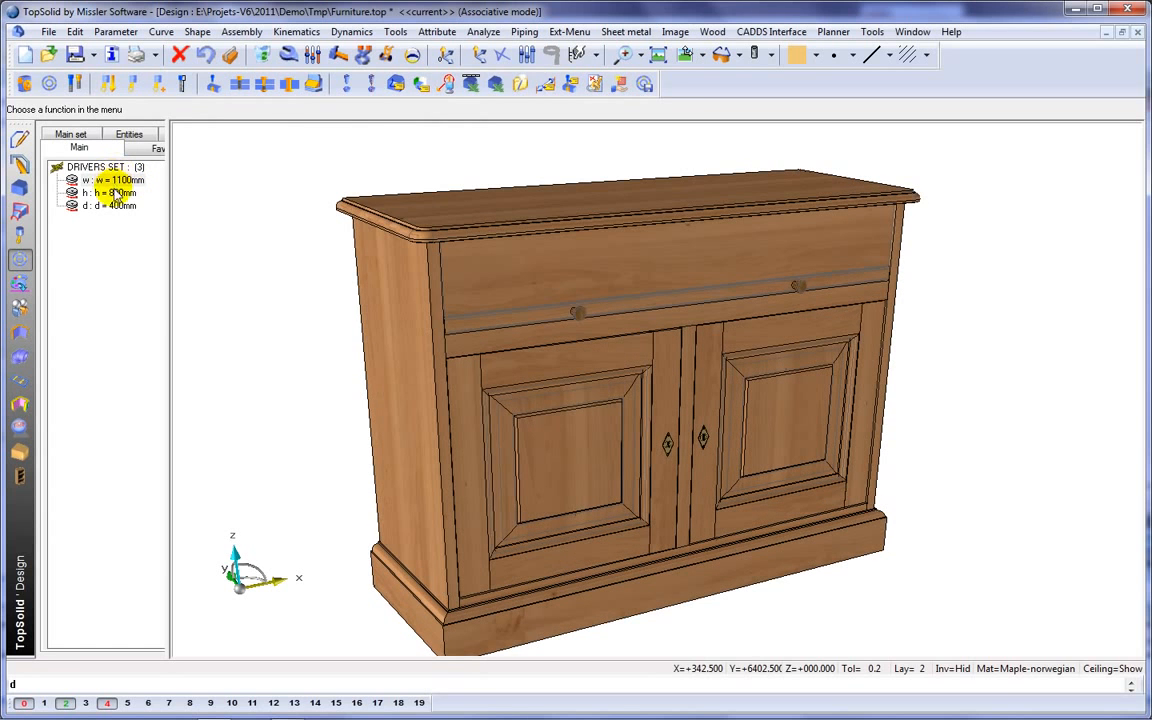
Set the cabinet's height driver h to 900 mm and its depth driver d to 450 mm.
{"action": "double_click", "coordinate": [115, 193]}
{"action": "type", "text": "900"}
{"action": "key", "text": "Return"}
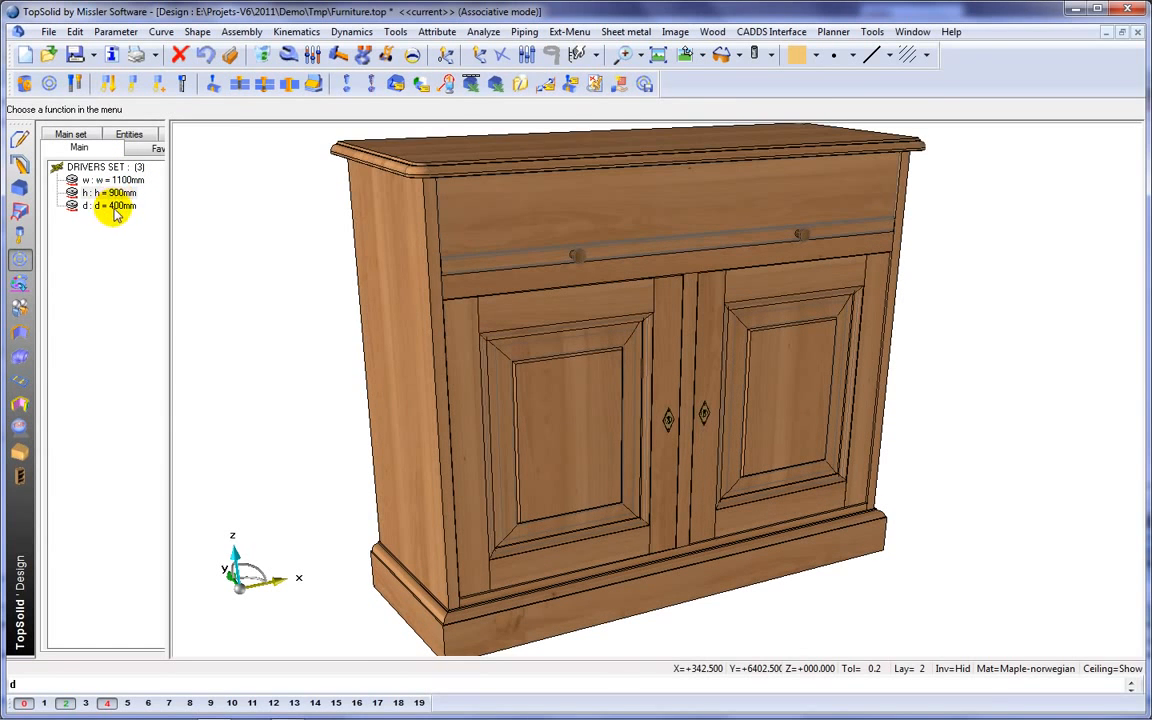
{"action": "double_click", "coordinate": [115, 208]}
{"action": "key", "text": "Return"}
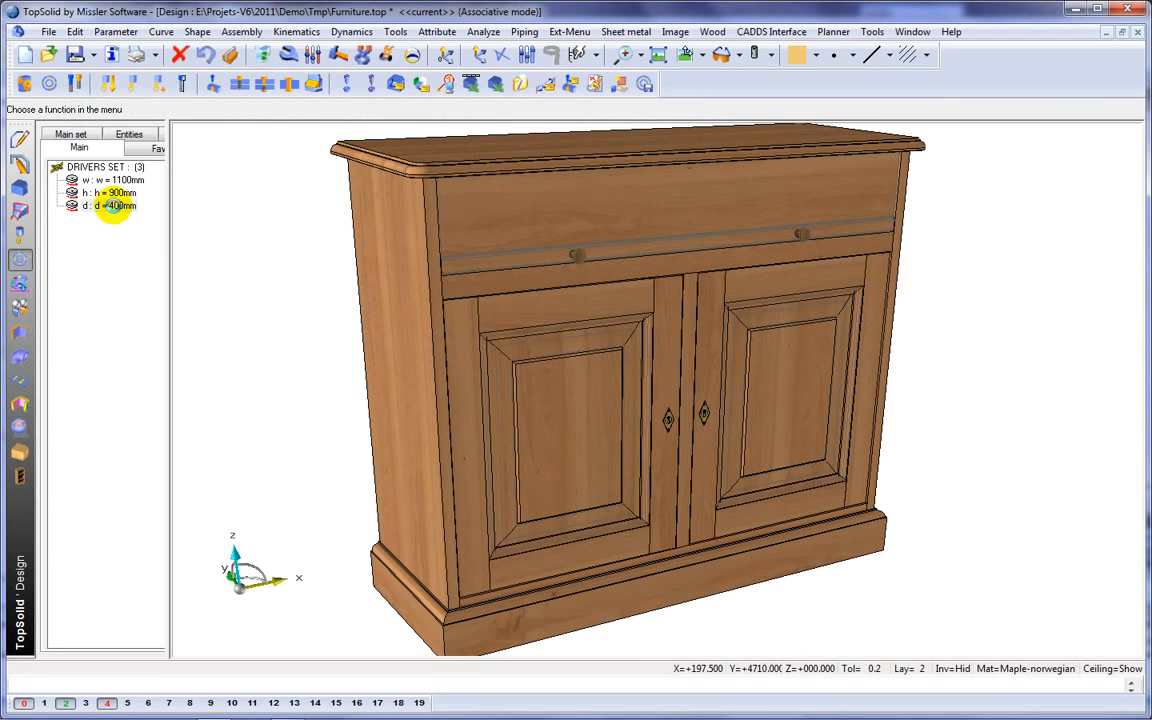
{"action": "middle_click_drag", "start_coordinate": [355, 339], "coordinate": [359, 302]}
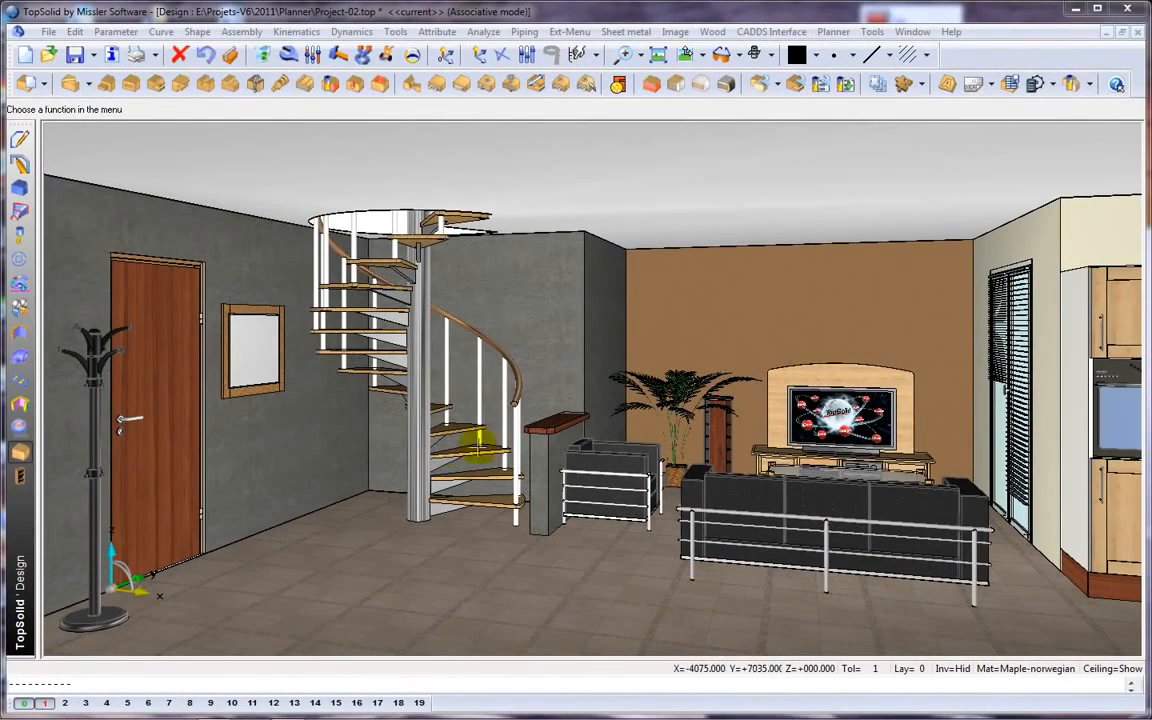
In the room project Project-02, include the cabinet as a sub-assembly with its preset driver values and place it provisionally in the room.
{"action": "left_click", "coordinate": [21, 261]}
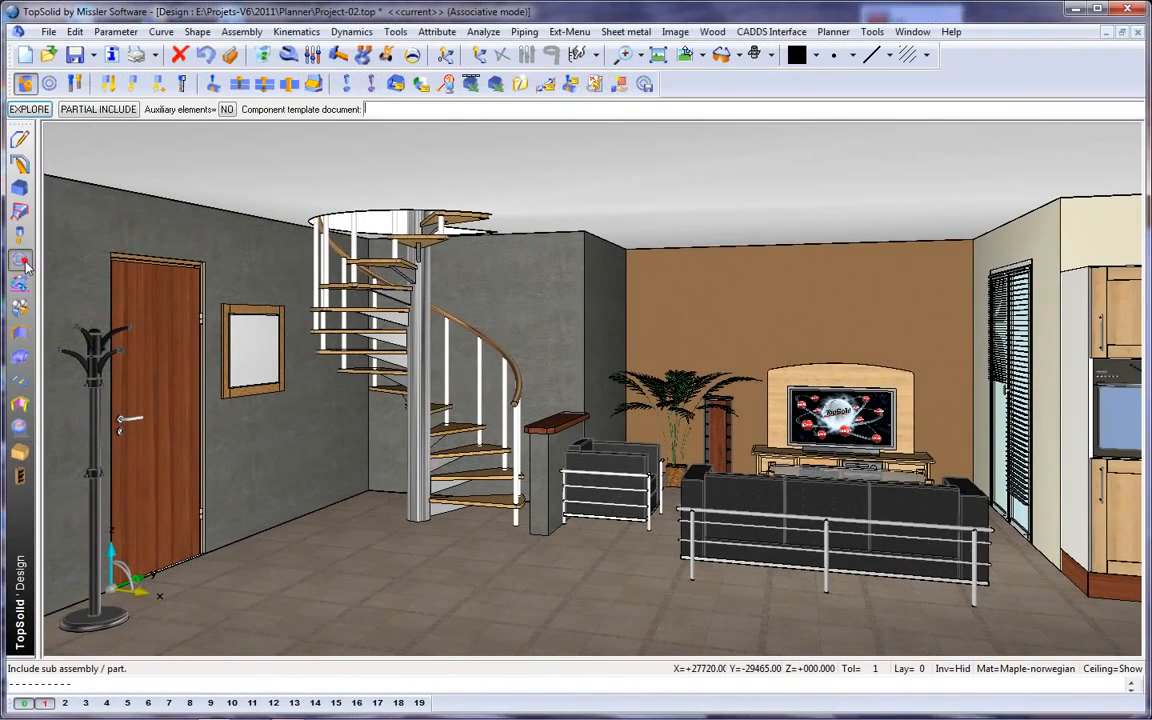
{"action": "left_click", "coordinate": [30, 109]}
{"action": "left_click", "coordinate": [365, 256]}
{"action": "left_click", "coordinate": [664, 546]}
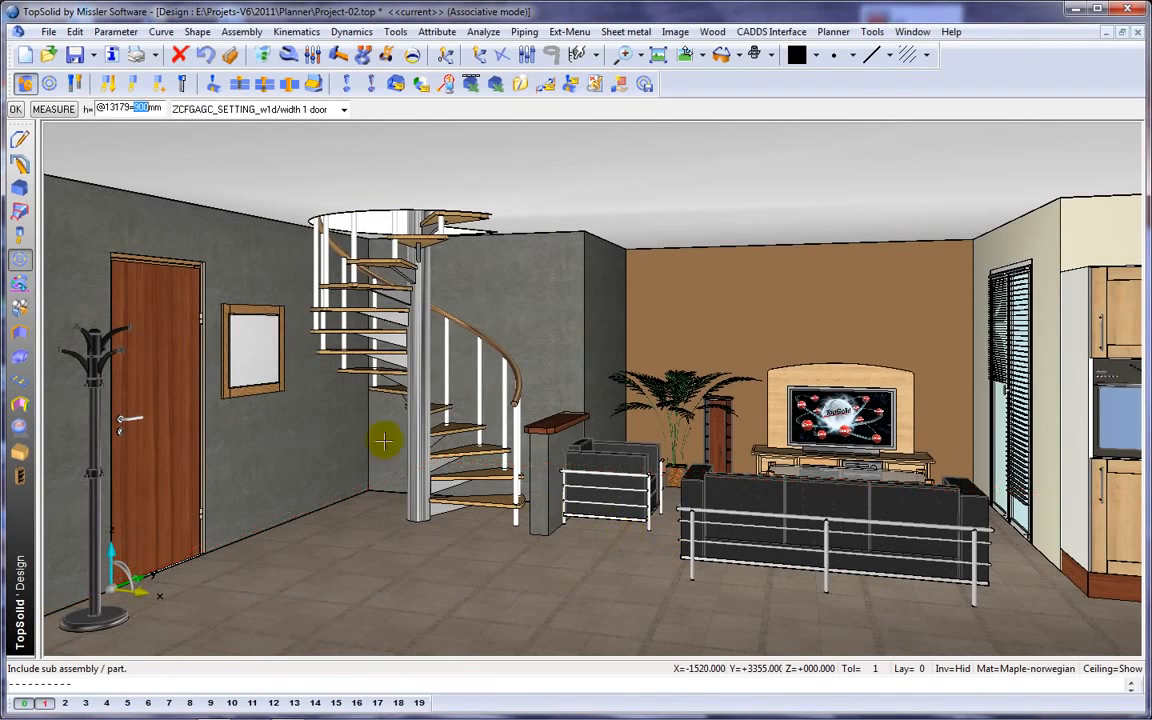
{"action": "left_click", "coordinate": [249, 322]}
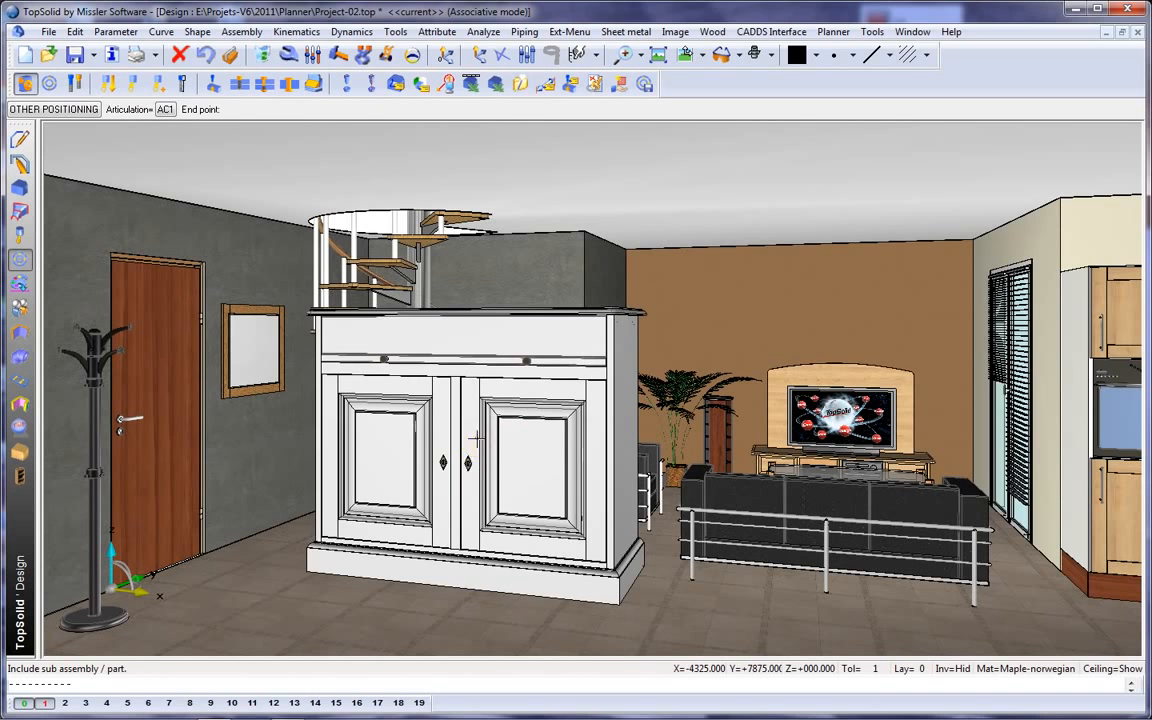
{"action": "left_click", "coordinate": [475, 447]}
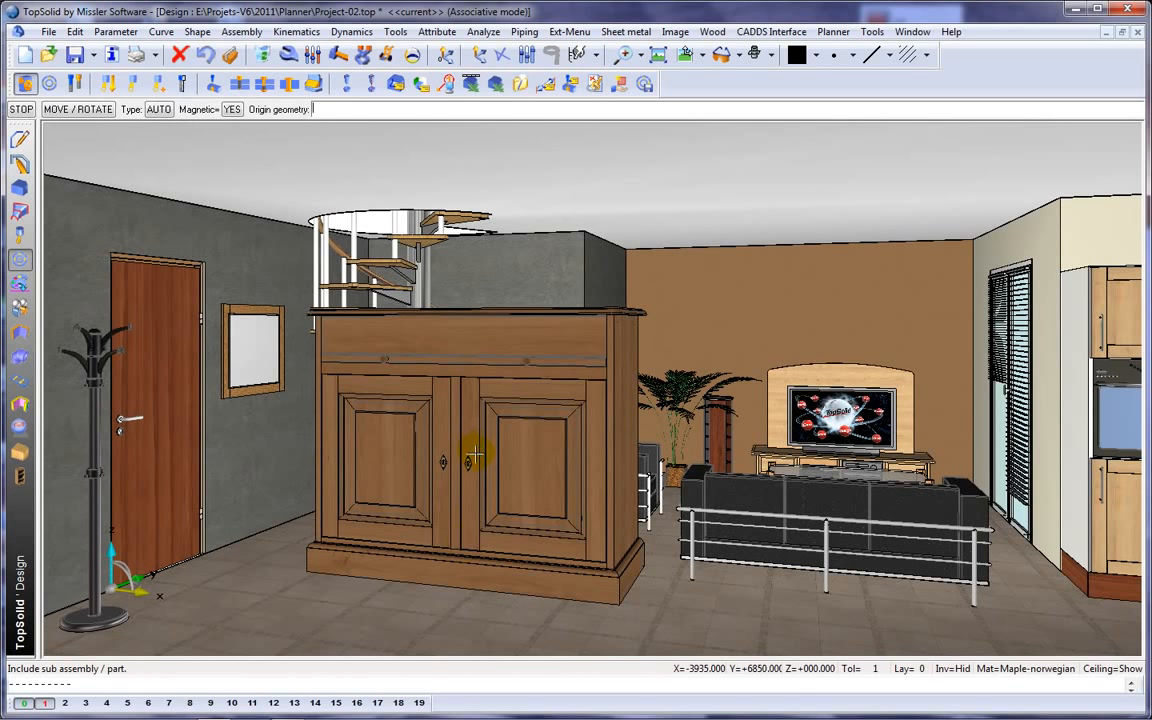
Constrain the cabinet's plinth onto the floor and its back against the wall with the mirror.
{"action": "left_click", "coordinate": [456, 589]}
{"action": "left_click", "coordinate": [398, 620]}
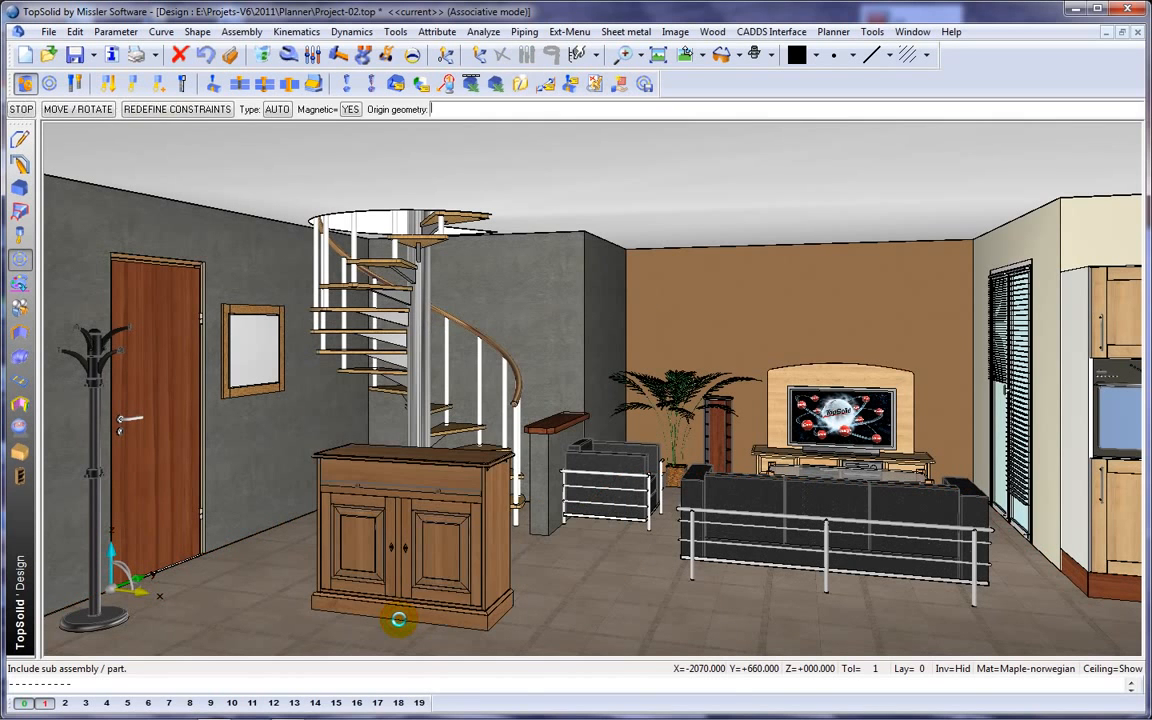
{"action": "left_click", "coordinate": [388, 447]}
{"action": "left_click", "coordinate": [260, 432]}
{"action": "key", "text": "Return"}
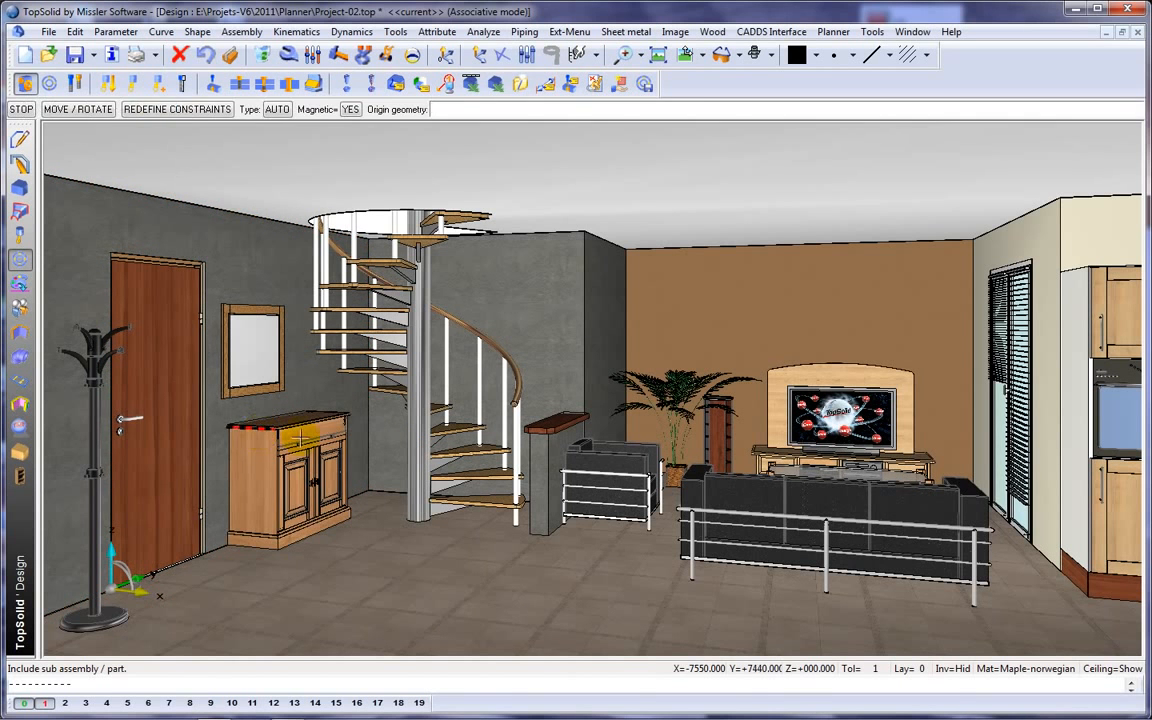
Constrain the cabinet's side to the wall behind the spiral staircase at a distance of 1400 mm.
{"action": "left_click", "coordinate": [349, 443]}
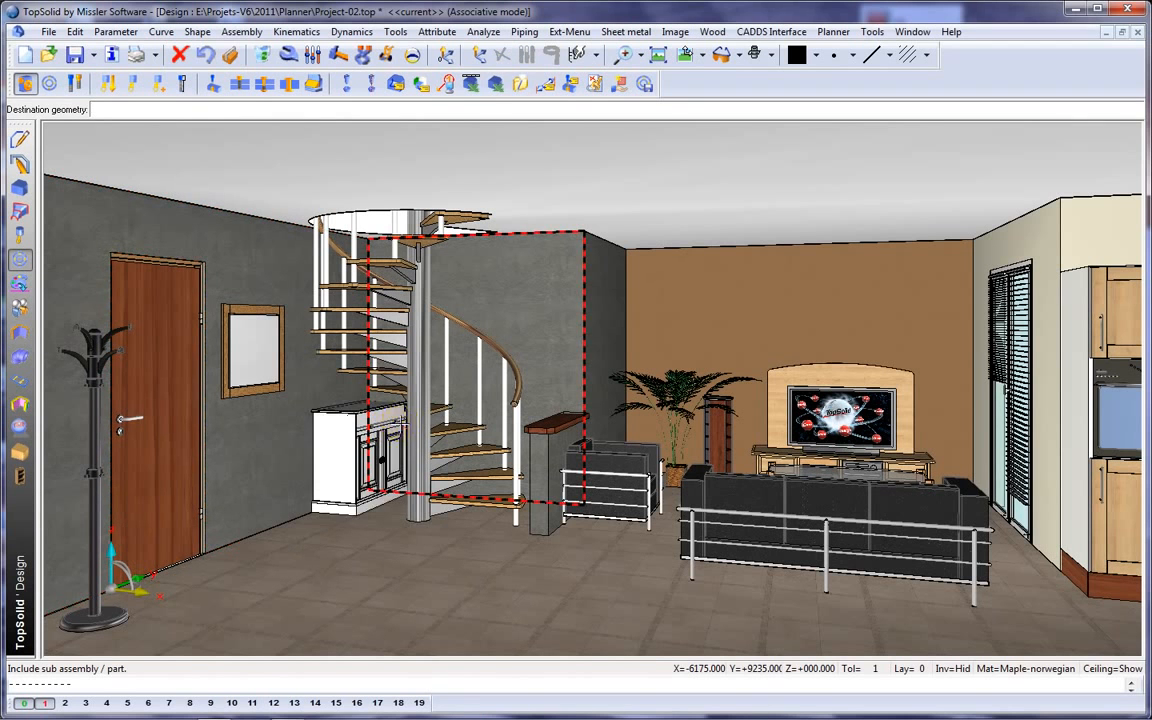
{"action": "left_click", "coordinate": [397, 426]}
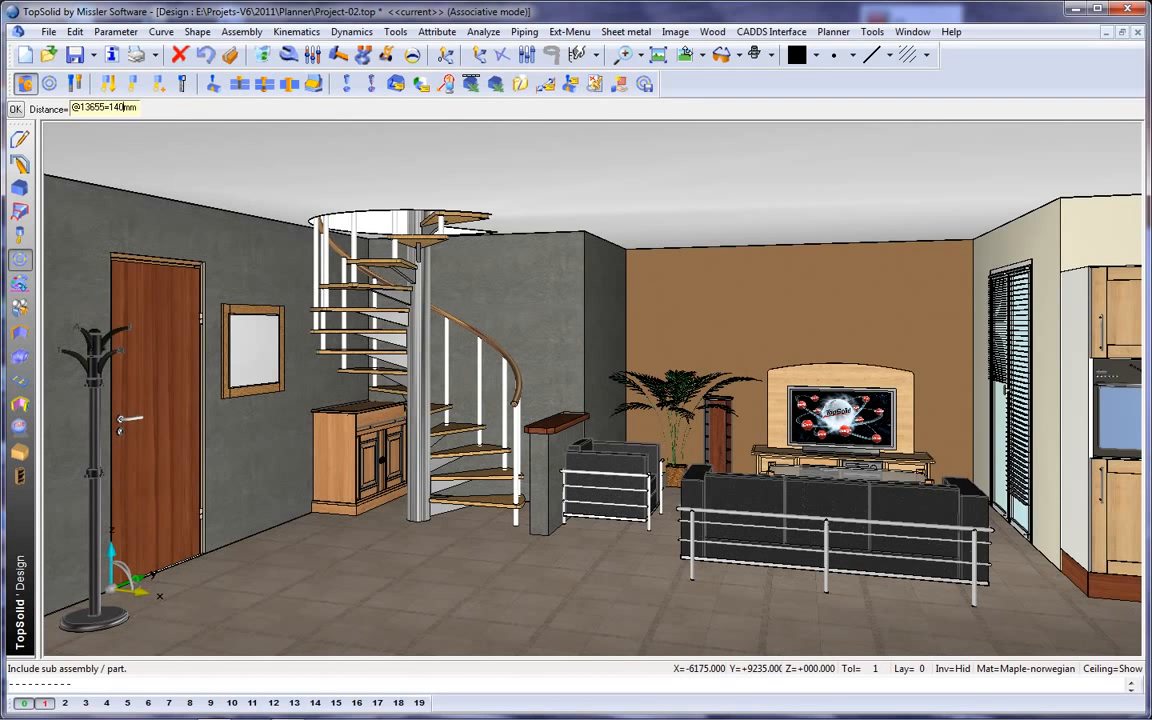
{"action": "key", "text": "Return"}
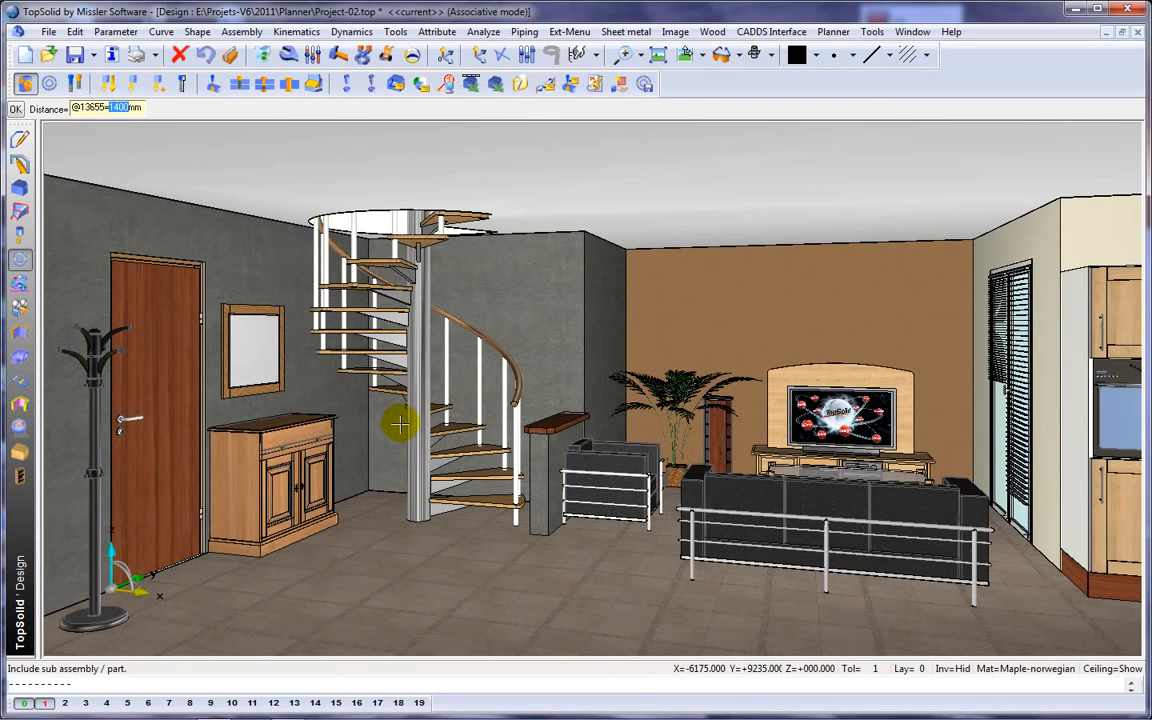
Test the placed cabinet's right-hand door by swinging it open and closed with the Move parents command.
{"action": "scroll", "coordinate": [315, 463], "scroll_direction": "up", "scroll_amount": 4}
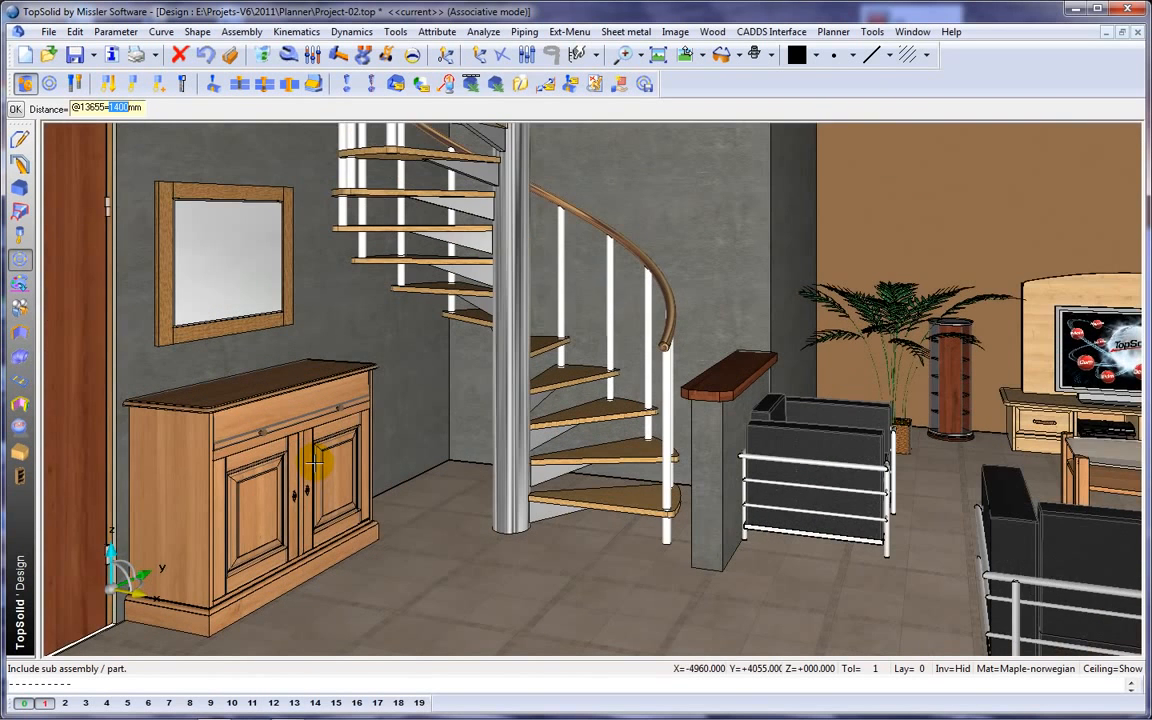
{"action": "scroll", "coordinate": [315, 463], "scroll_direction": "up", "scroll_amount": 2}
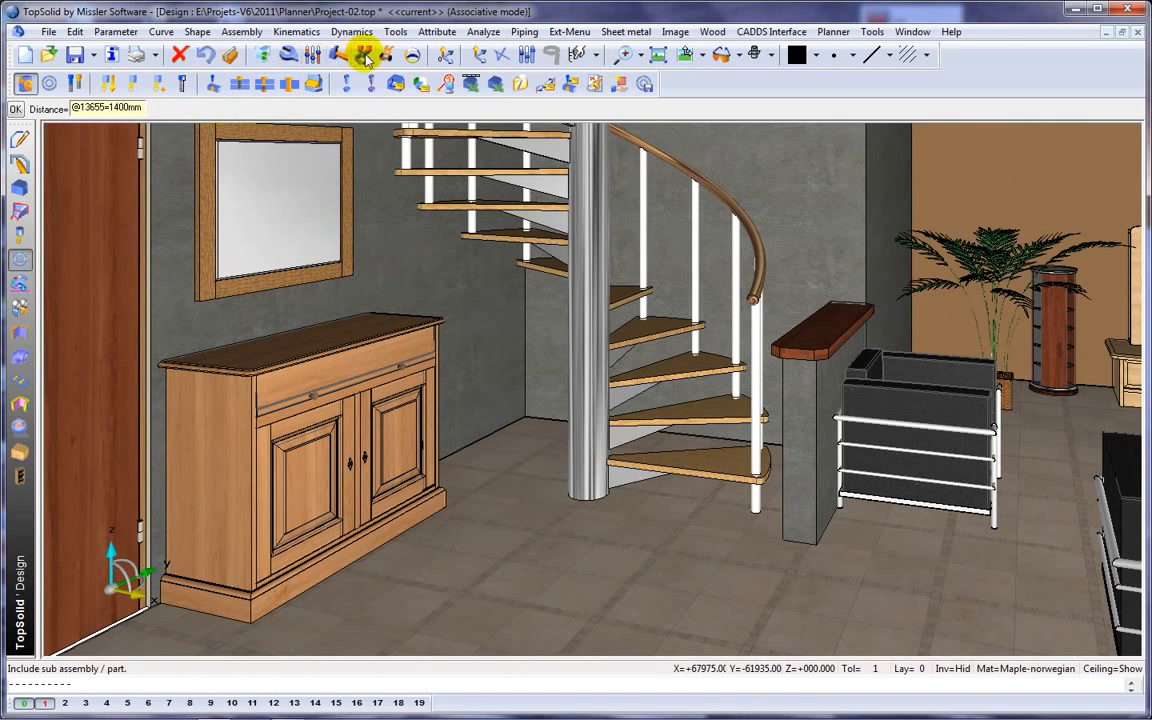
{"action": "left_click", "coordinate": [386, 56]}
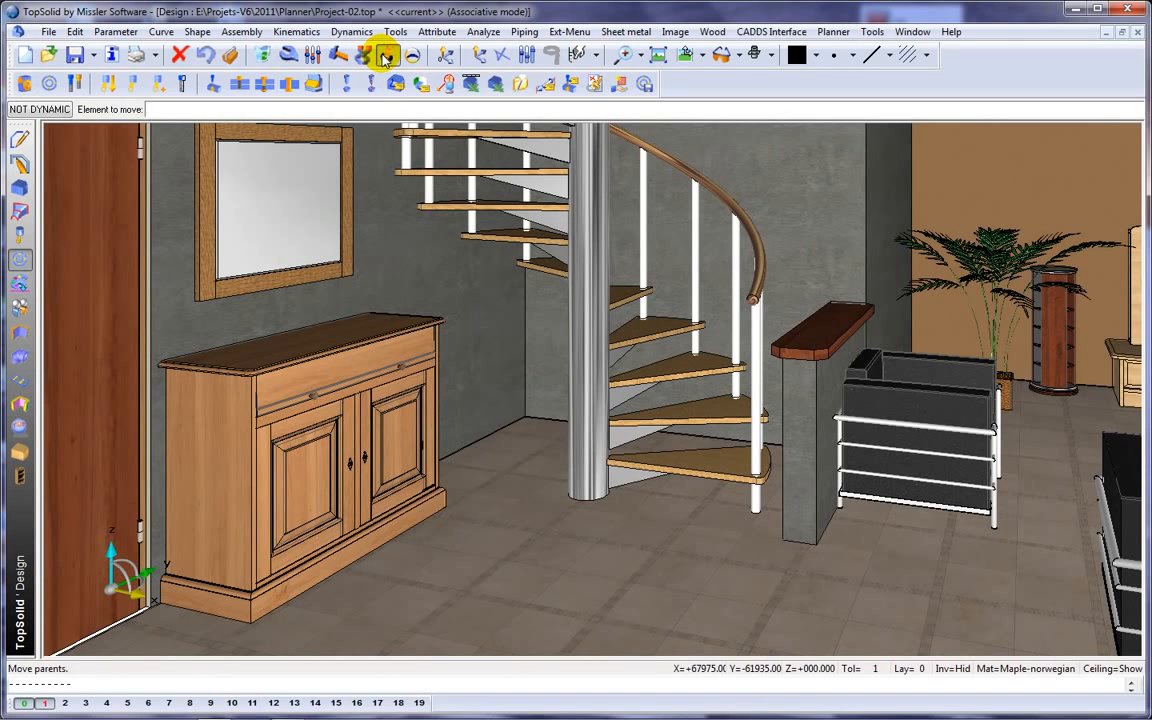
{"action": "left_click", "coordinate": [378, 432]}
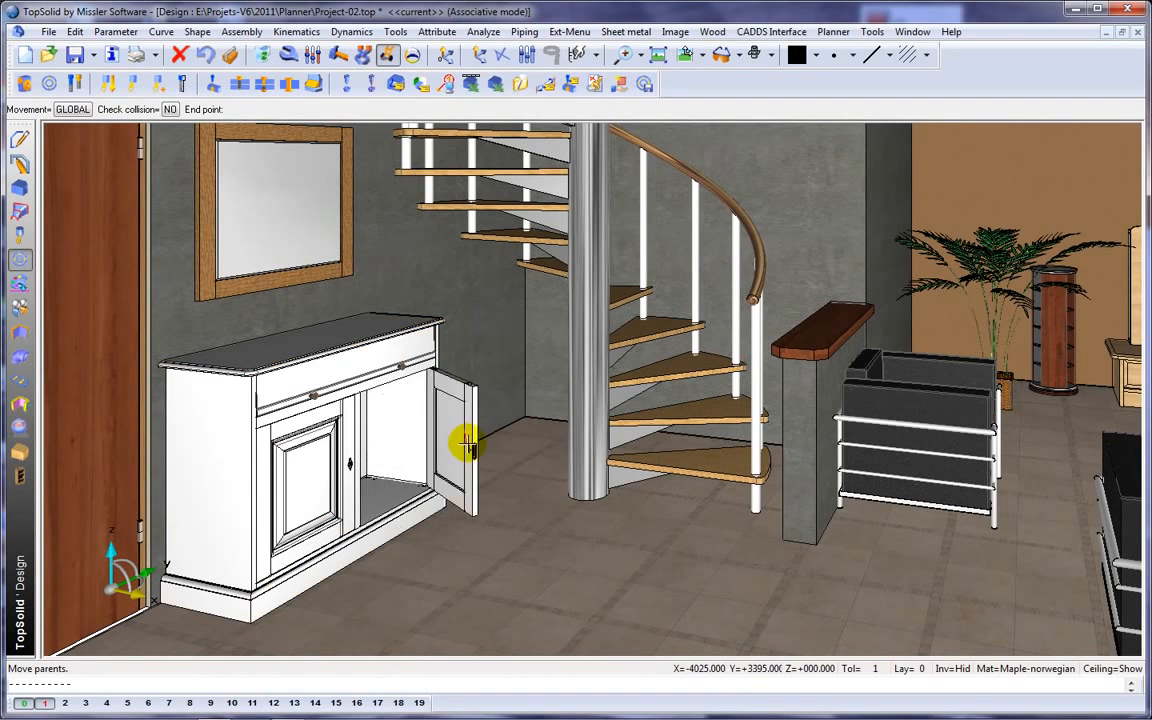
{"action": "left_click_drag", "start_coordinate": [452, 446], "coordinate": [382, 434]}
{"action": "left_click", "coordinate": [381, 432]}
Test the cabinet's folding drawer front by tilting it open and closing it again.
{"action": "left_click", "coordinate": [278, 408]}
{"action": "left_click_drag", "start_coordinate": [270, 405], "coordinate": [322, 410]}
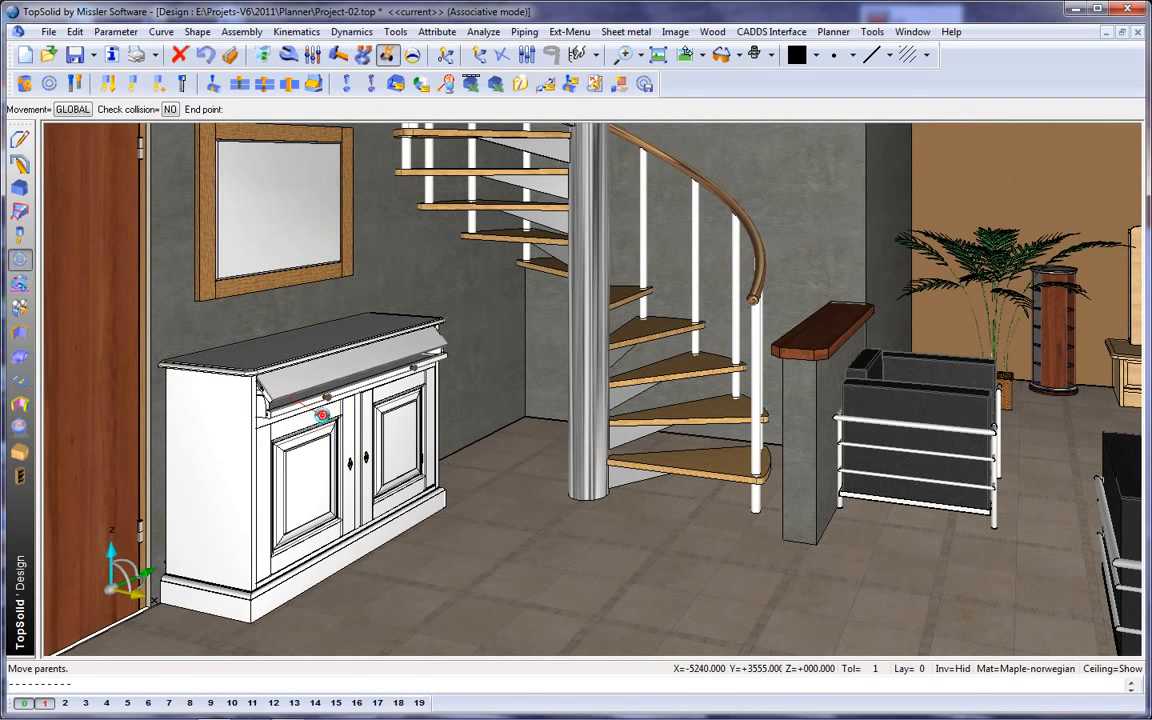
{"action": "left_click", "coordinate": [322, 413]}
{"action": "left_click", "coordinate": [398, 372]}
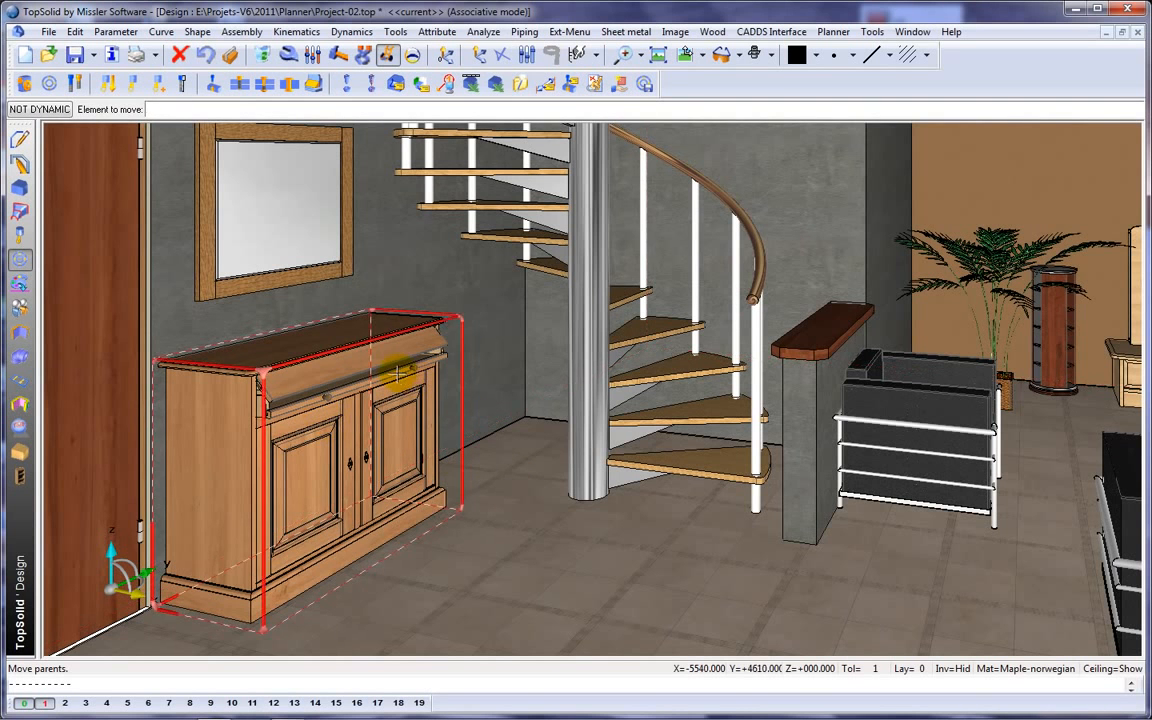
{"action": "mouse_move", "coordinate": [398, 372]}
{"action": "left_mouse_down"}
{"action": "mouse_move", "coordinate": [432, 391]}
{"action": "mouse_move", "coordinate": [380, 383]}
{"action": "left_mouse_up"}
{"action": "left_click", "coordinate": [381, 384]}
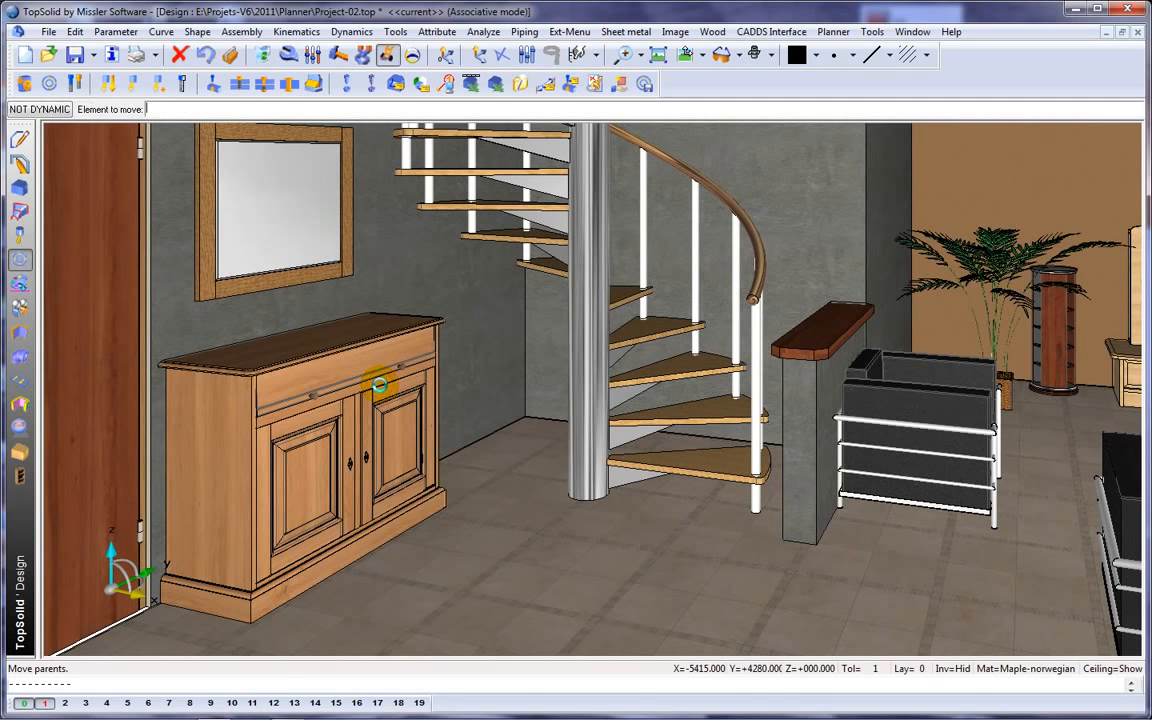
Set the placed cabinet's width parameter W to 900 mm.
{"action": "left_click", "coordinate": [314, 57]}
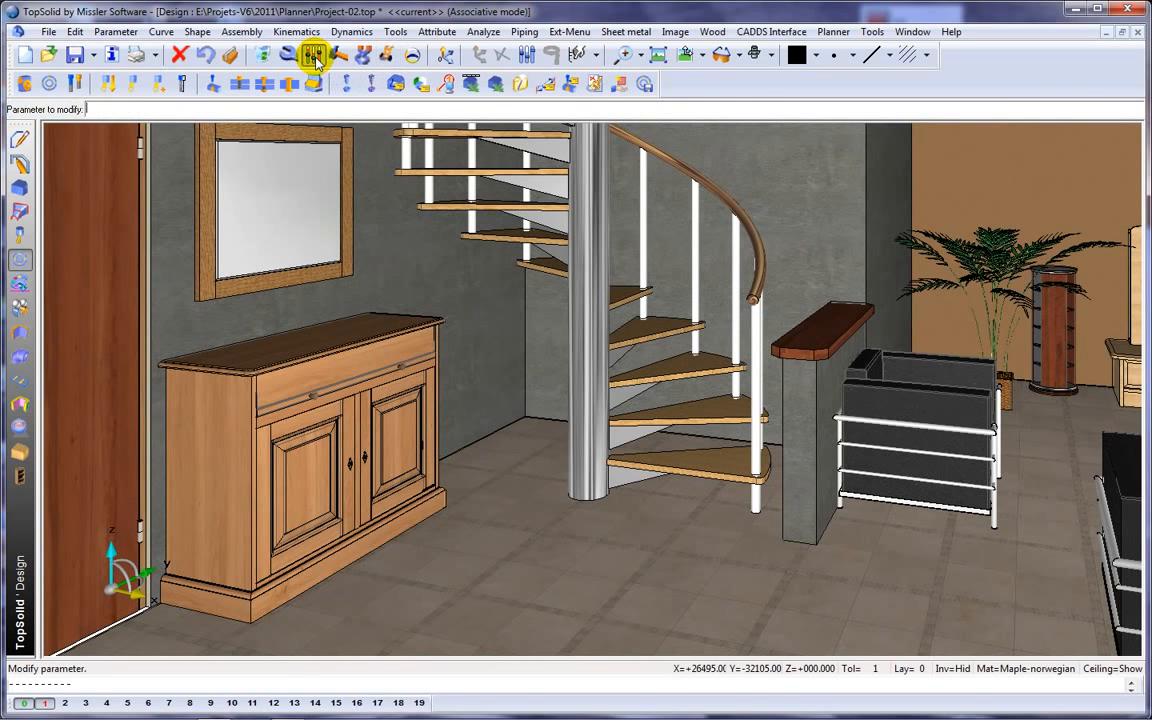
{"action": "left_click", "coordinate": [291, 336]}
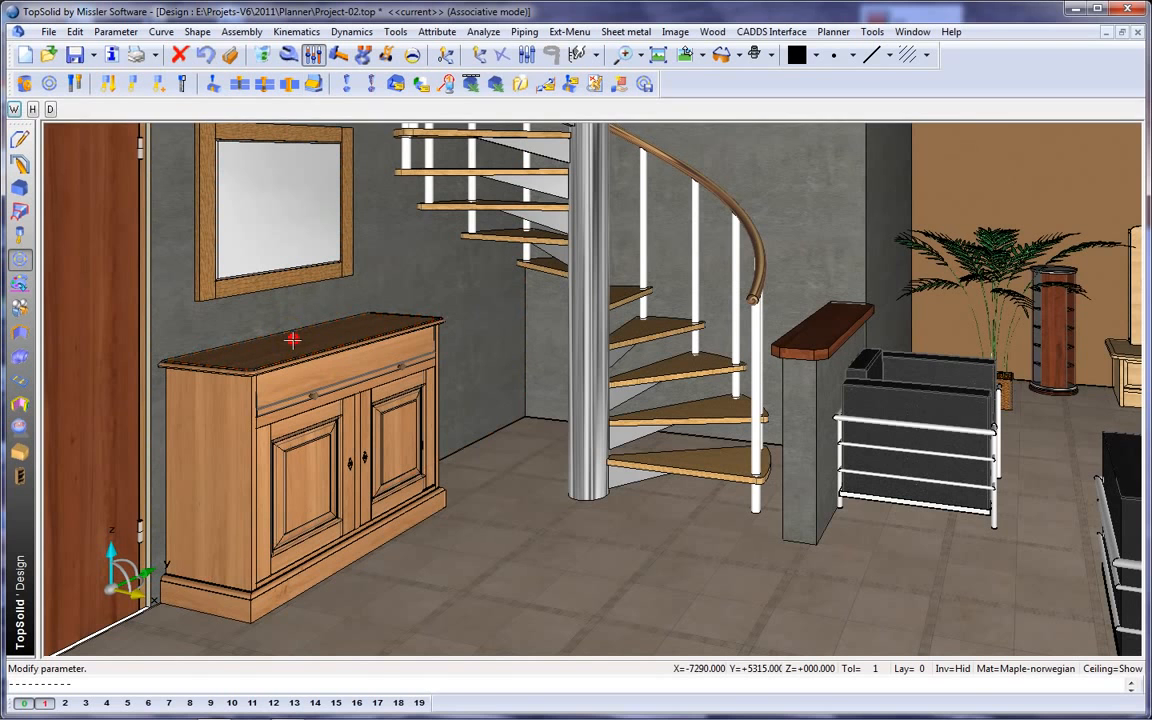
{"action": "left_click", "coordinate": [14, 108]}
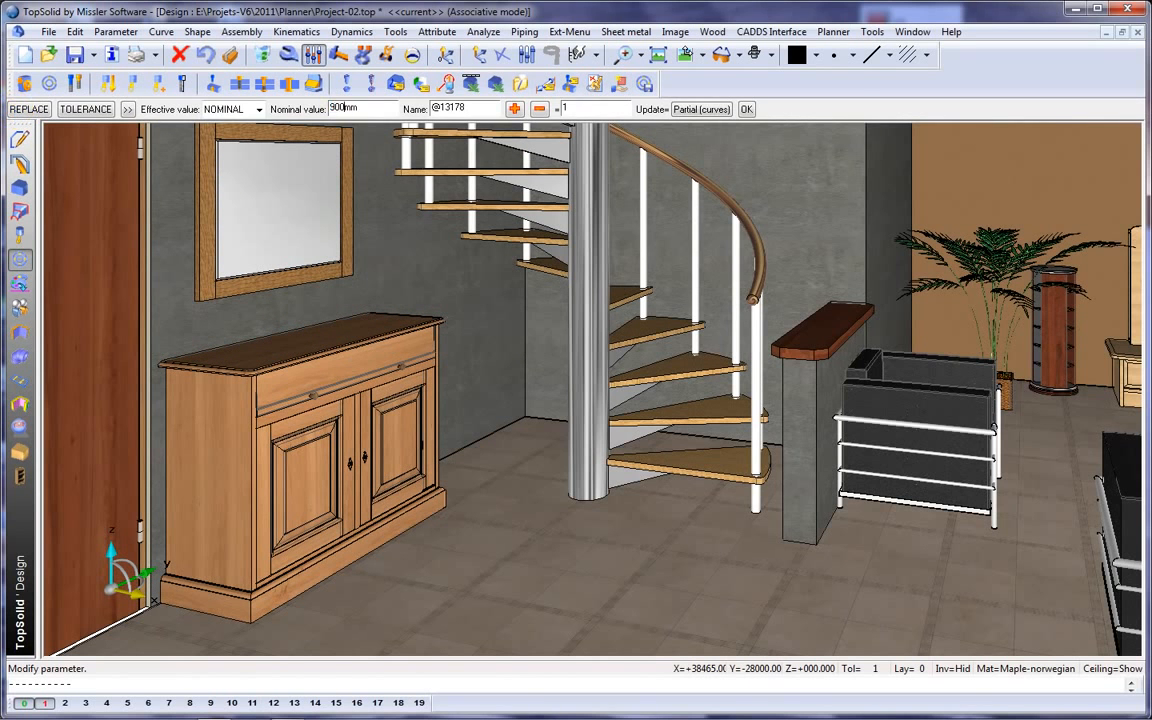
{"action": "left_click", "coordinate": [14, 110]}
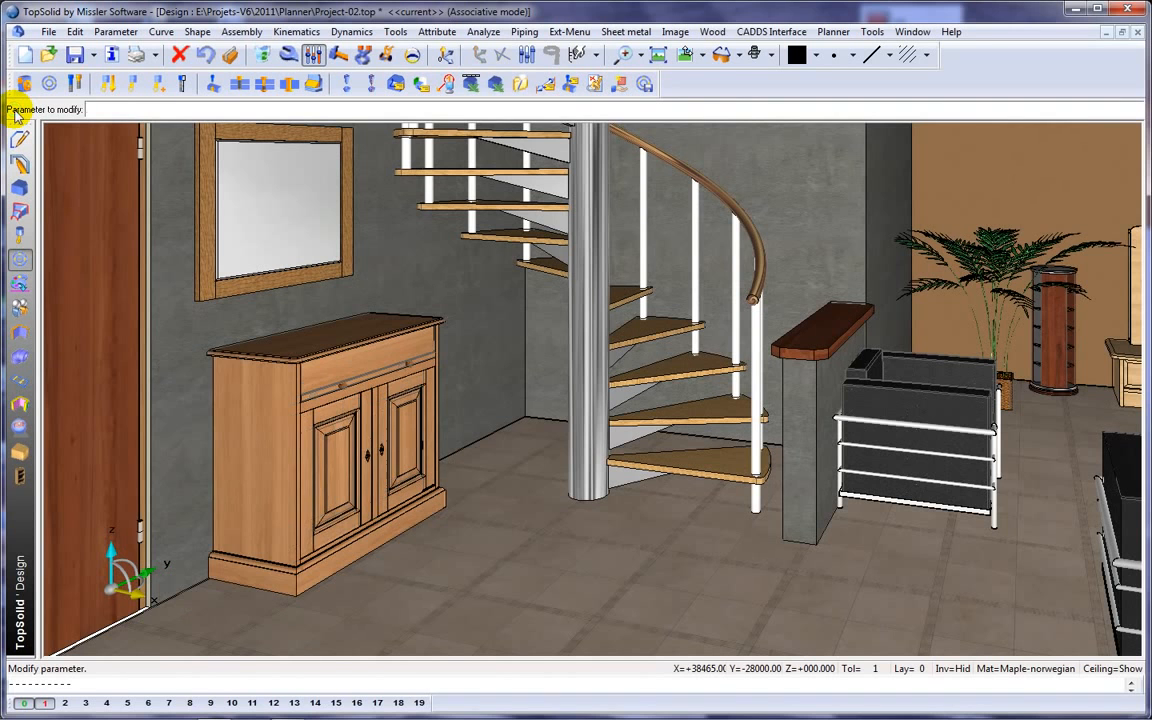
Set the placed cabinet's depth parameter D to 350 mm and finish modifying parameters.
{"action": "left_click", "coordinate": [305, 344]}
{"action": "left_click", "coordinate": [55, 110]}
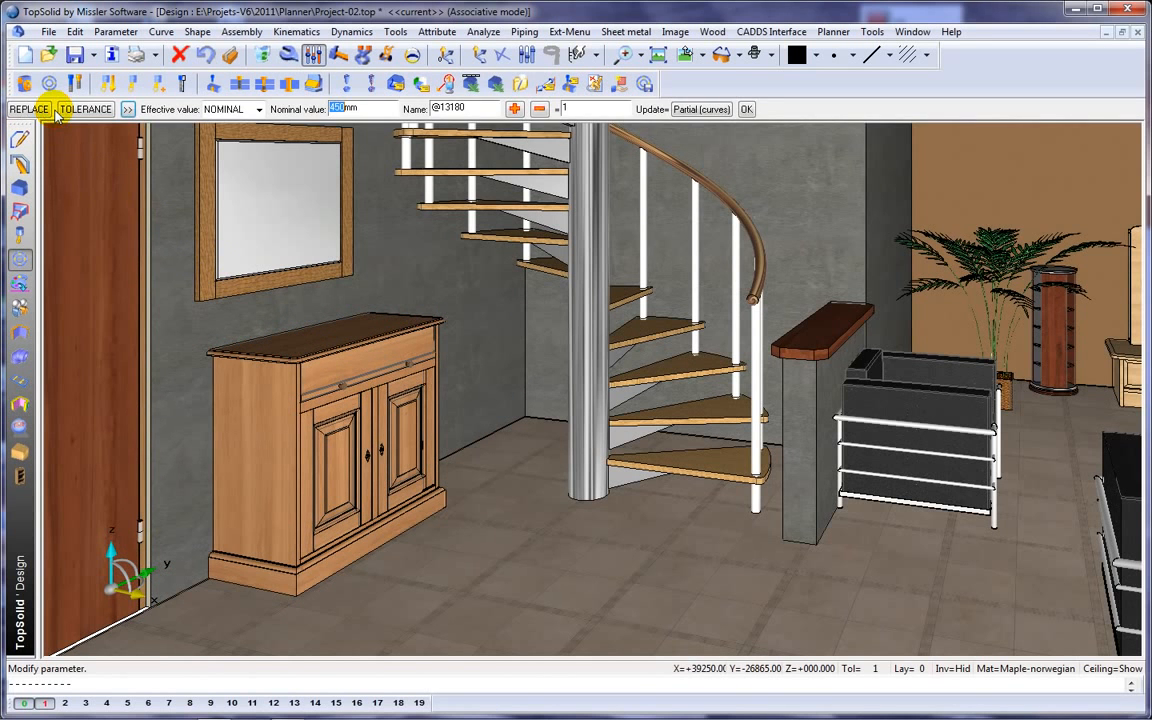
{"action": "type", "text": "350"}
{"action": "key", "text": "Return"}
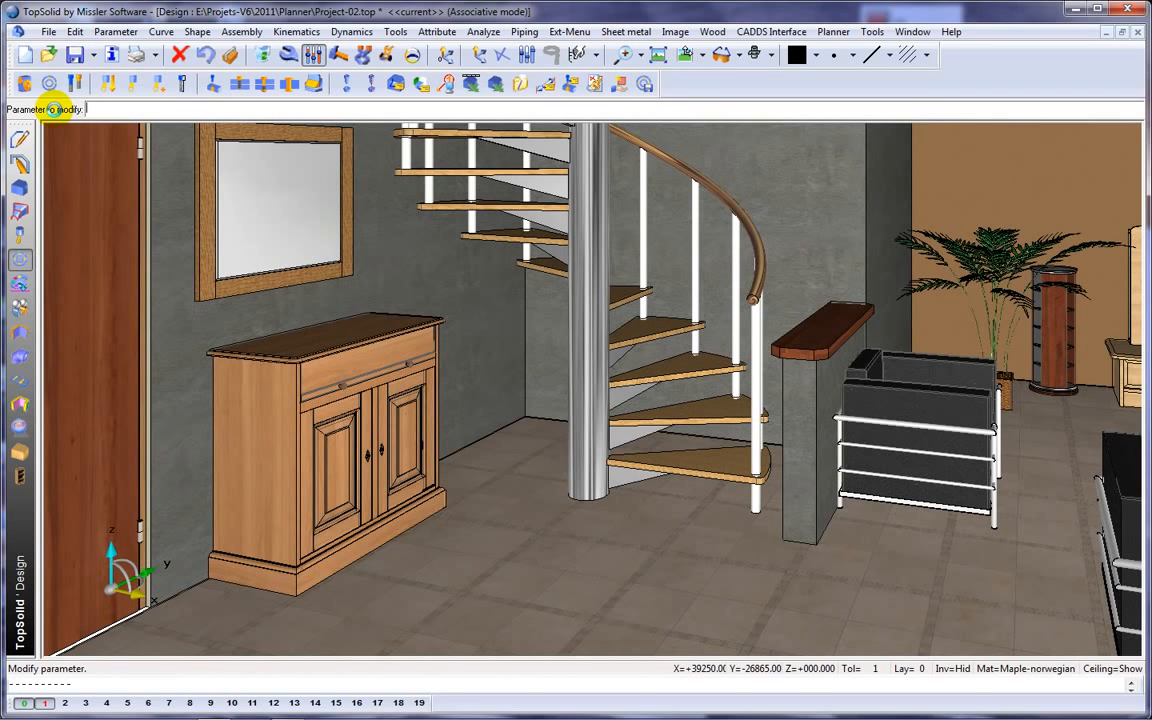
{"action": "key", "text": "Escape"}
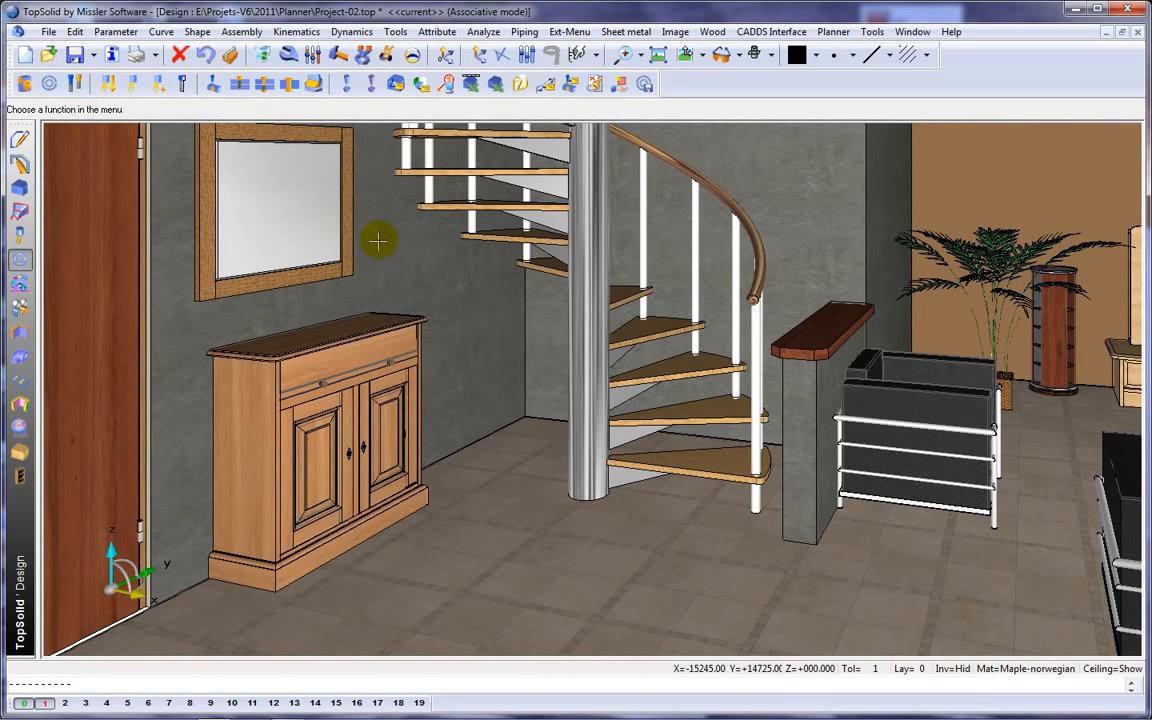
{"action": "scroll", "coordinate": [533, 300], "scroll_direction": "down", "scroll_amount": 3}
{"action": "middle_click_drag", "start_coordinate": [552, 301], "coordinate": [493, 326]}
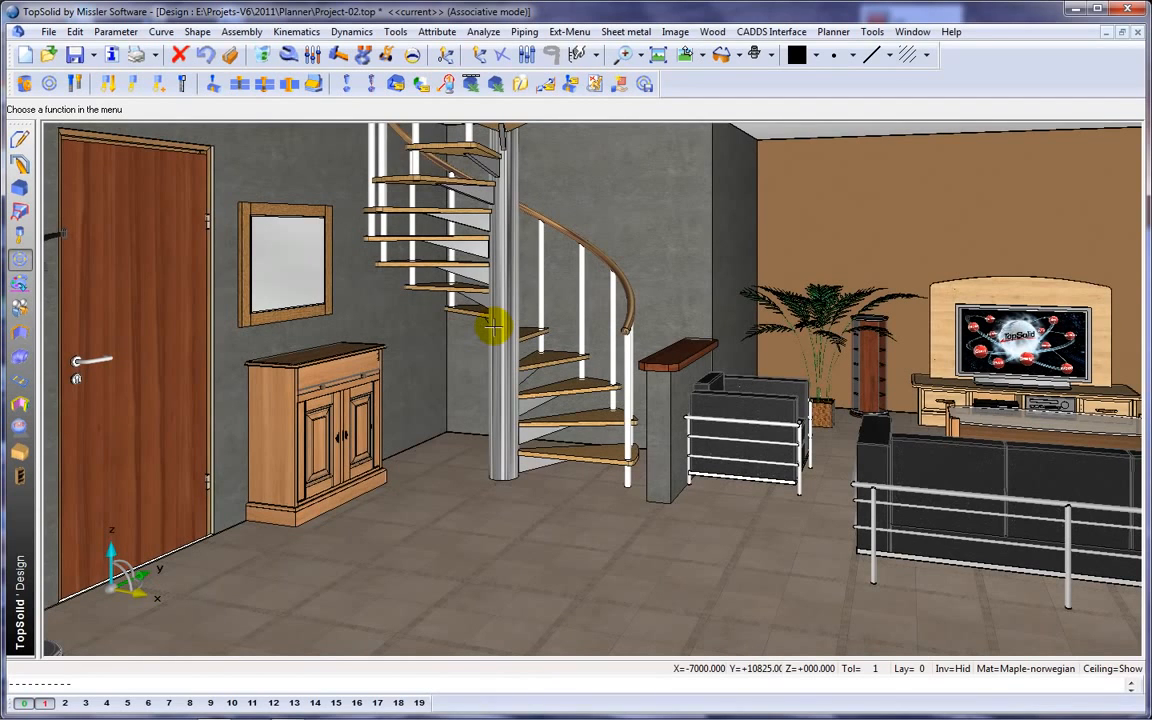